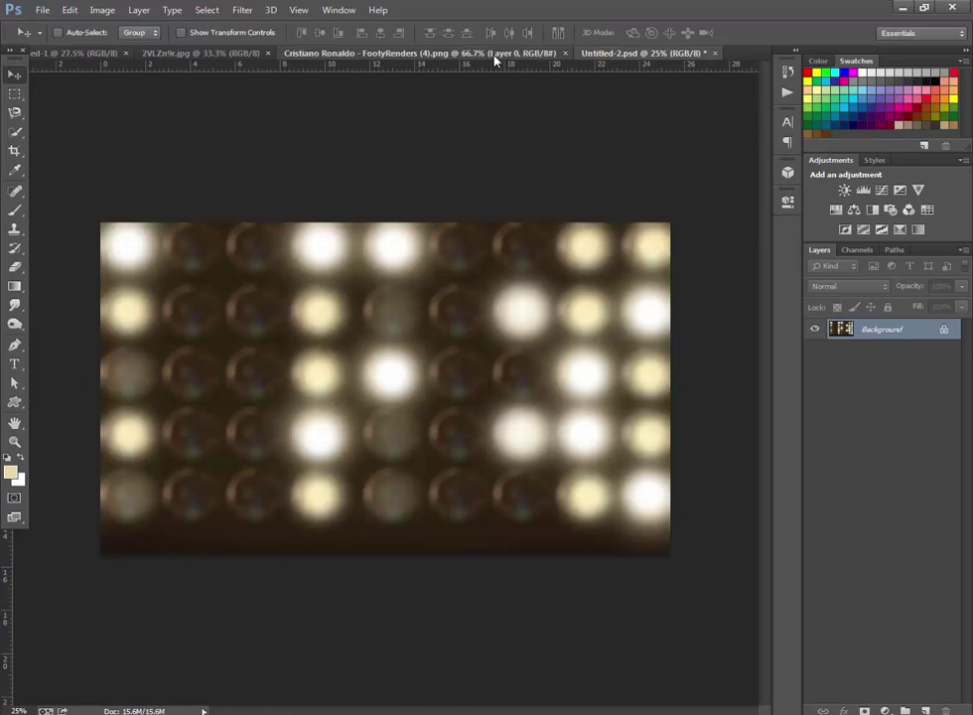
# Step: Place the stadium photo into the blank canvas, enlarged to about 129%
pyautogui.click(496, 54)
pyautogui.click(212, 54)
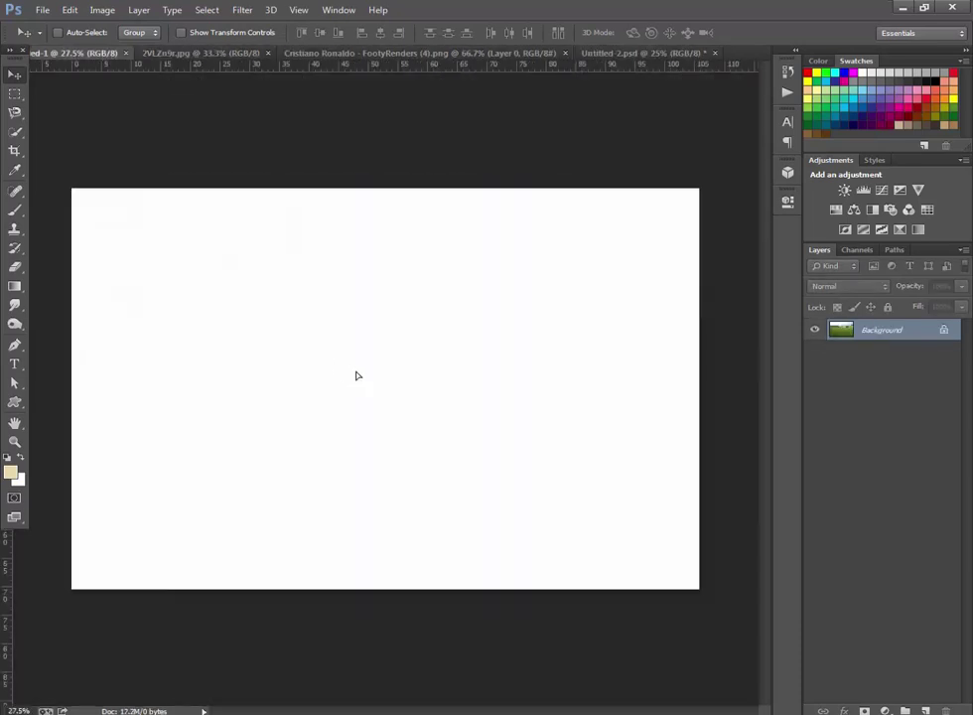
pyautogui.moveTo(159, 115); pyautogui.dragTo(369, 383)
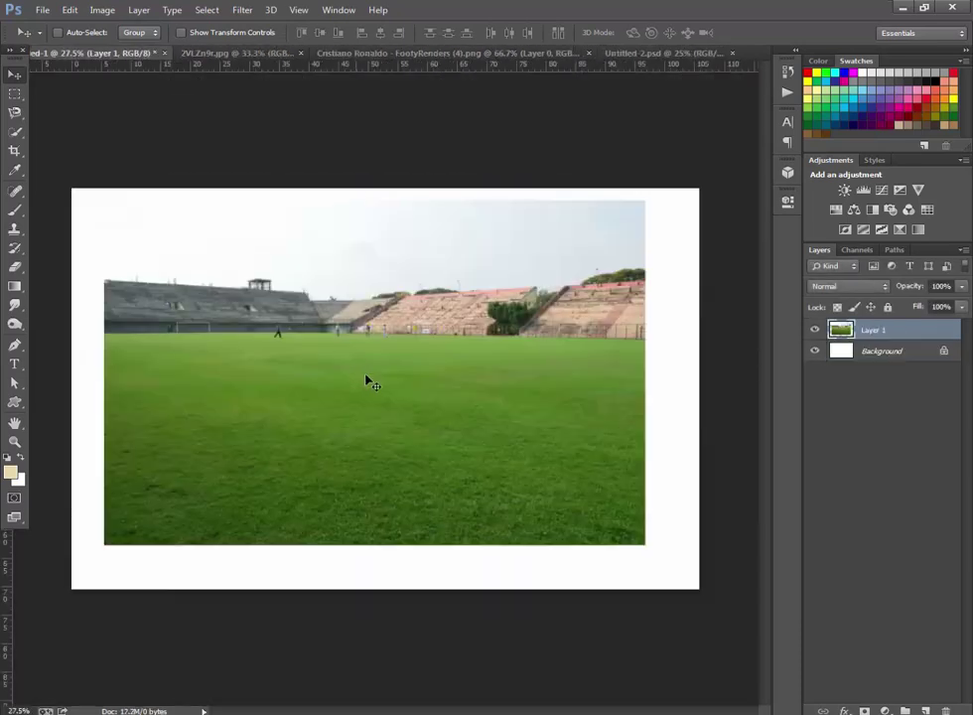
pyautogui.hotkey('ctrl', 't')
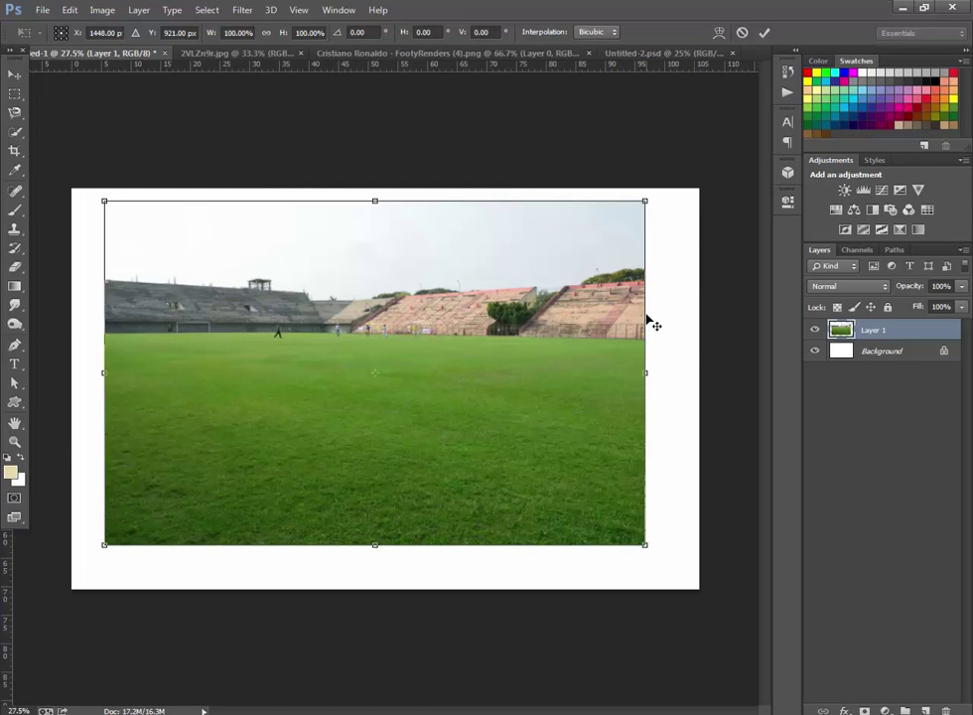
pyautogui.moveTo(646, 200); pyautogui.dragTo(723, 156)
pyautogui.moveTo(598, 250)
pyautogui.mouseDown()
pyautogui.moveTo(601, 275)
pyautogui.moveTo(601, 262)
pyautogui.mouseUp()
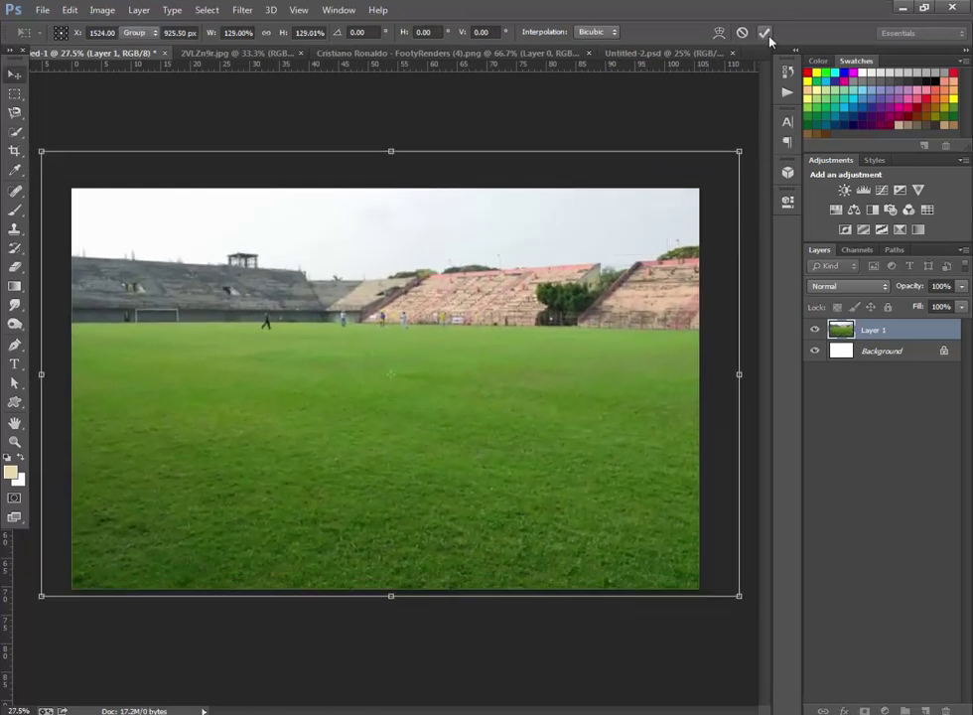
pyautogui.click(764, 33)
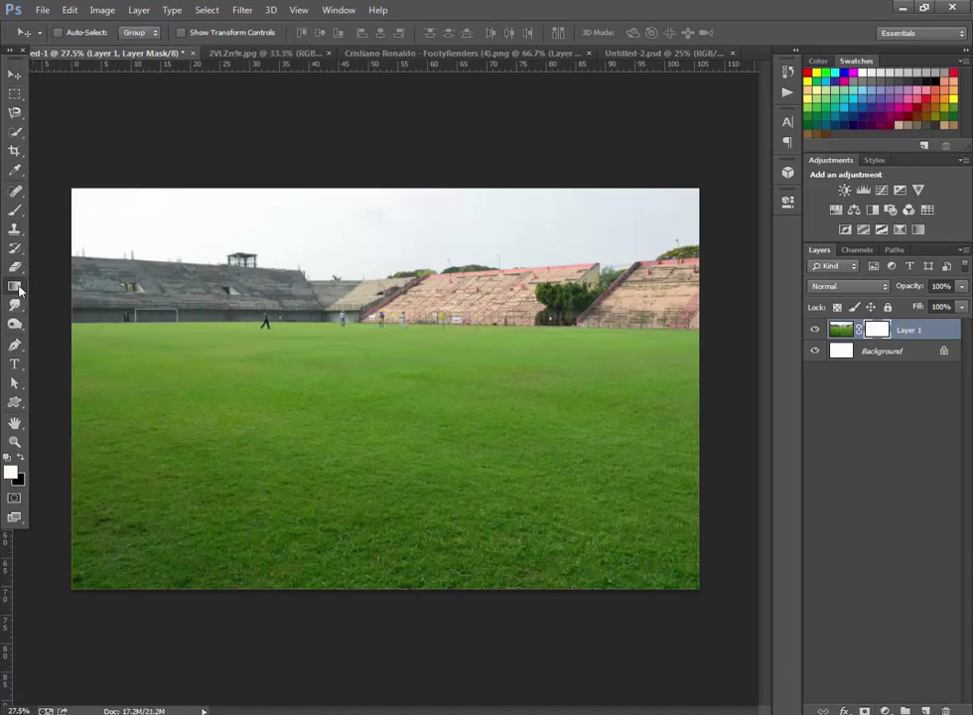
# Step: Mask the stadium layer with a black-to-white gradient so only the grass shows
pyautogui.click(14, 286)
pyautogui.click(19, 458)
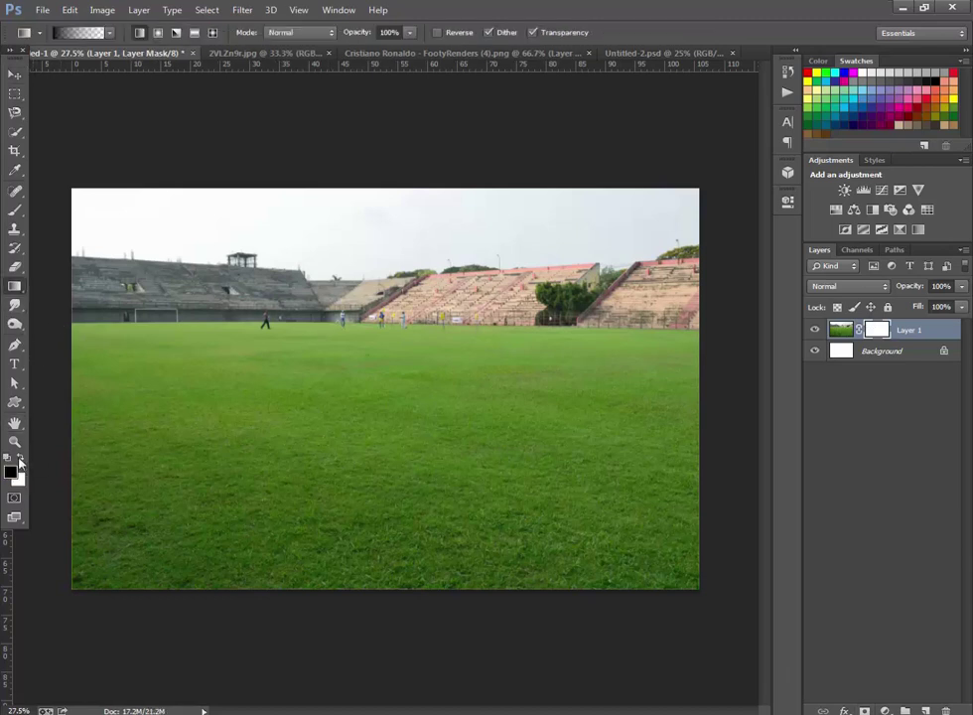
pyautogui.moveTo(383, 411); pyautogui.dragTo(382, 419)
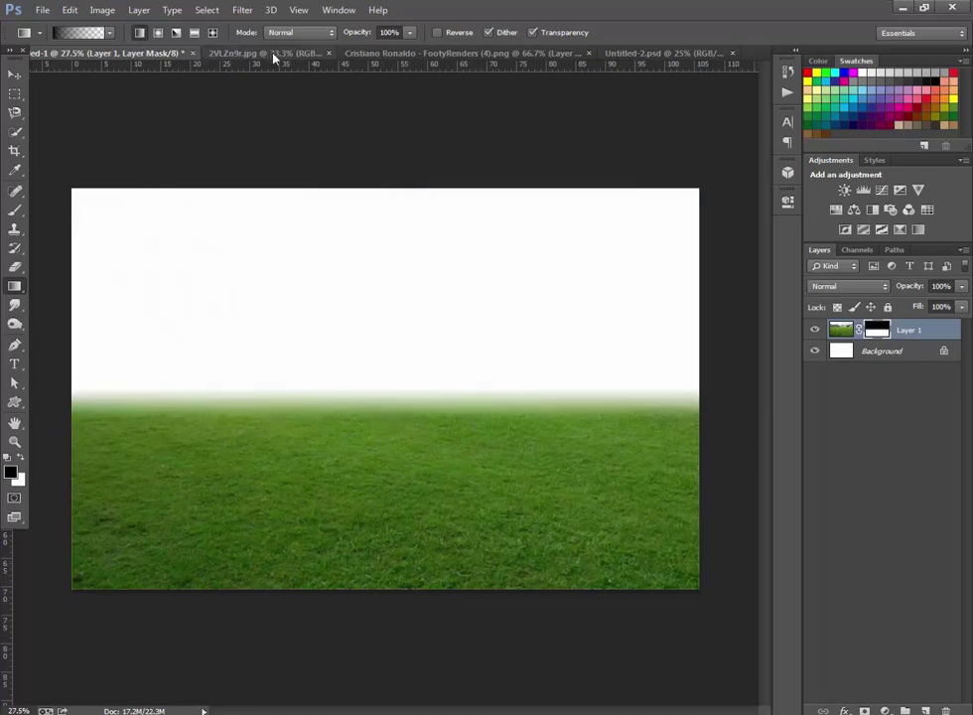
pyautogui.click(661, 52)
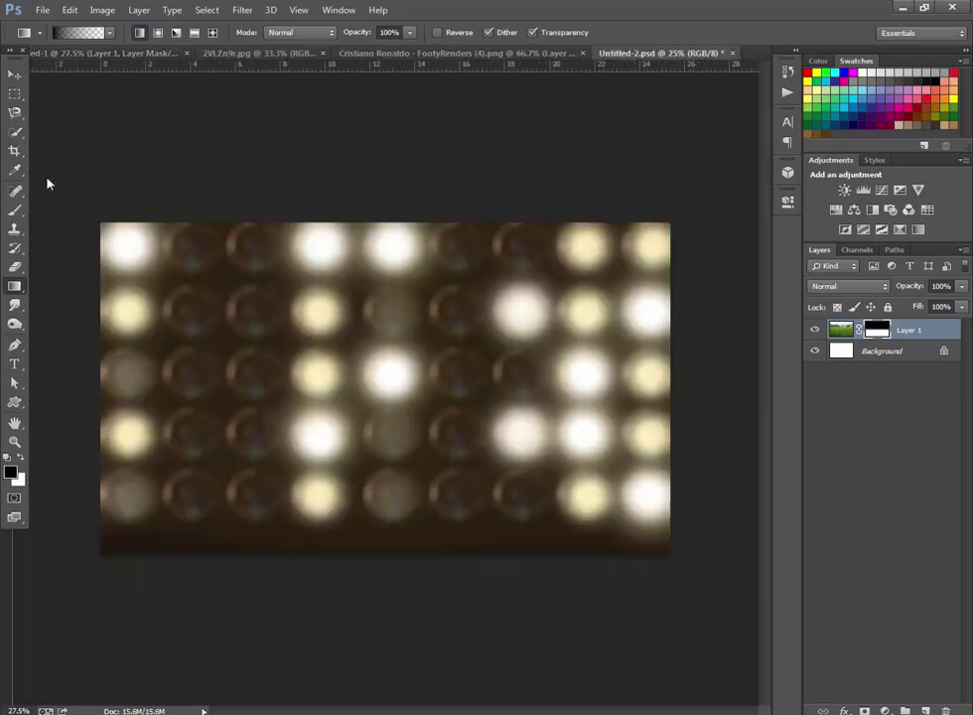
# Step: Bring the lights image into the composition, shrunk and moved up-left above the grass
pyautogui.click(14, 75)
pyautogui.moveTo(127, 55); pyautogui.dragTo(428, 287)
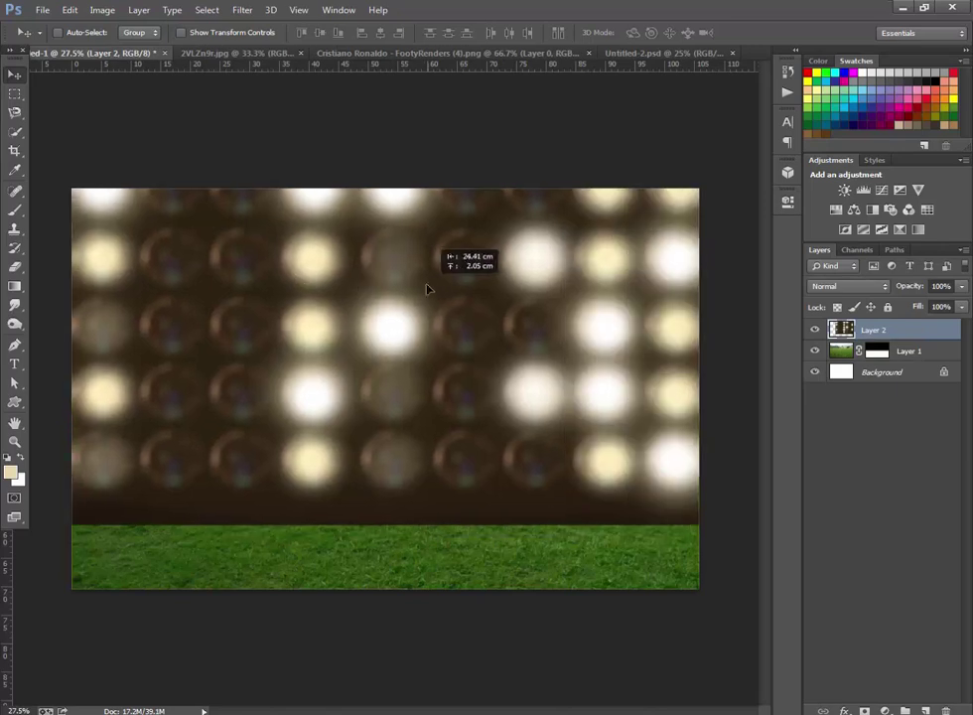
pyautogui.hotkey('ctrl', '-')
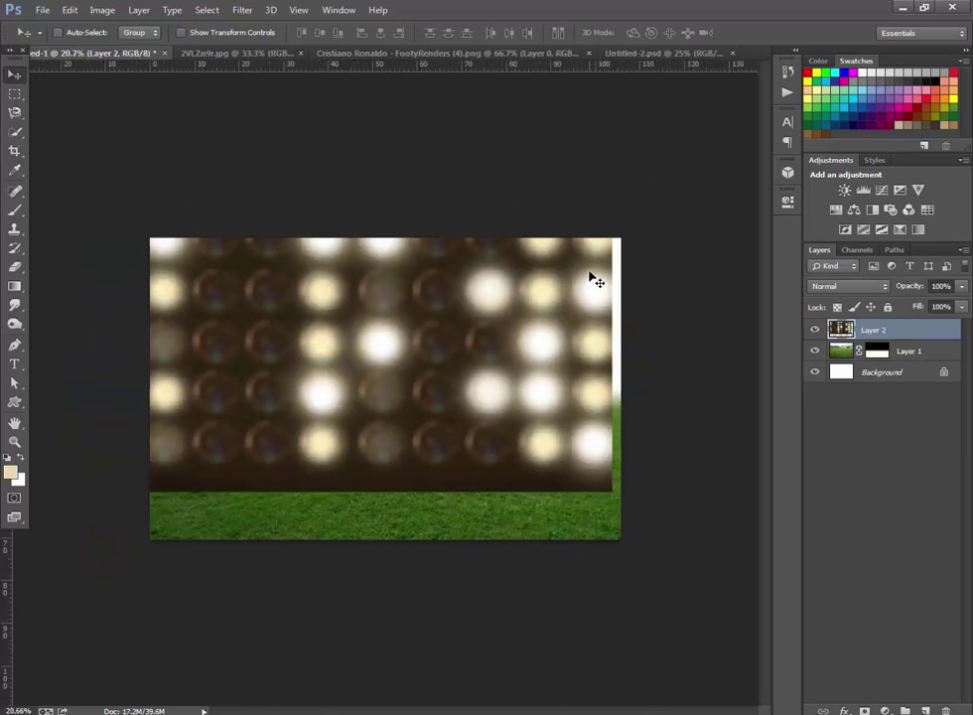
pyautogui.hotkey('ctrl', 't')
pyautogui.moveTo(619, 213); pyautogui.dragTo(547, 256)
pyautogui.moveTo(493, 312)
pyautogui.mouseDown()
pyautogui.moveTo(395, 278)
pyautogui.moveTo(372, 288)
pyautogui.moveTo(434, 278)
pyautogui.moveTo(391, 282)
pyautogui.mouseUp()
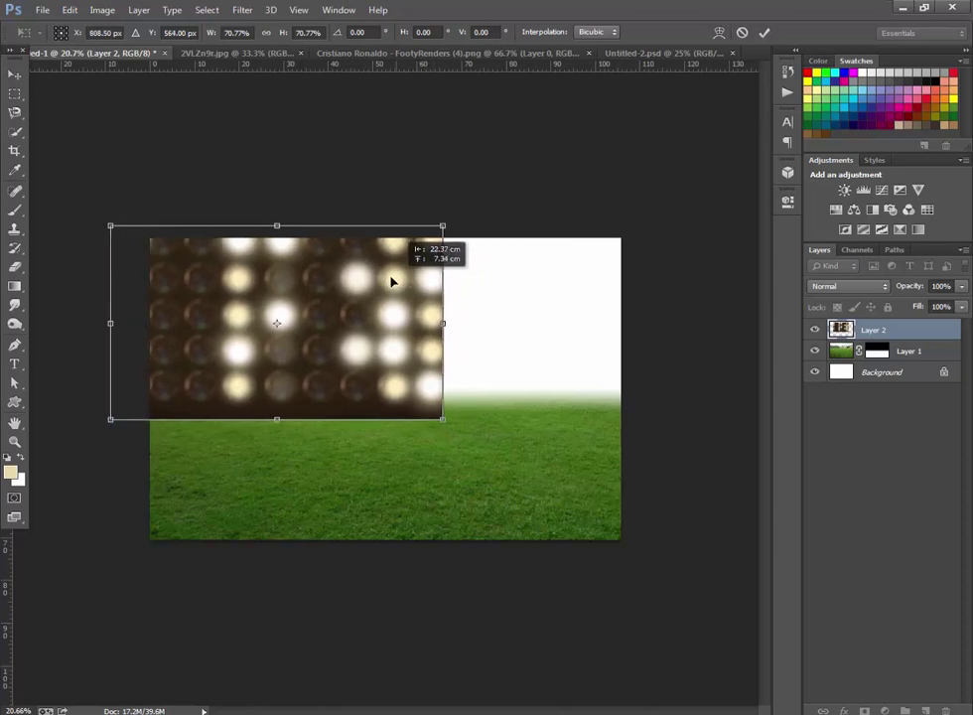
pyautogui.press('Return')
pyautogui.hotkey('ctrl', '+')
# Step: Duplicate the lights as Layer 2 copy, flip it horizontally and place it over the right half
pyautogui.rightClick(918, 330)
pyautogui.click(804, 174)
pyautogui.press('Return')
pyautogui.hotkey('ctrl', 't')
pyautogui.rightClick(361, 268)
pyautogui.click(456, 486)
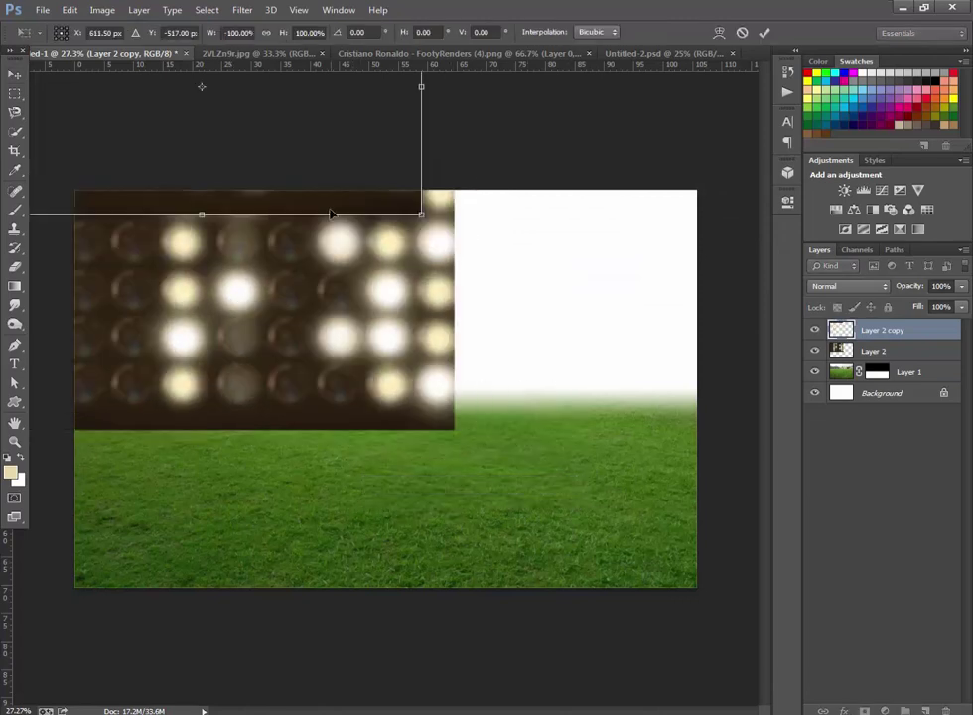
pyautogui.moveTo(332, 213); pyautogui.dragTo(765, 429)
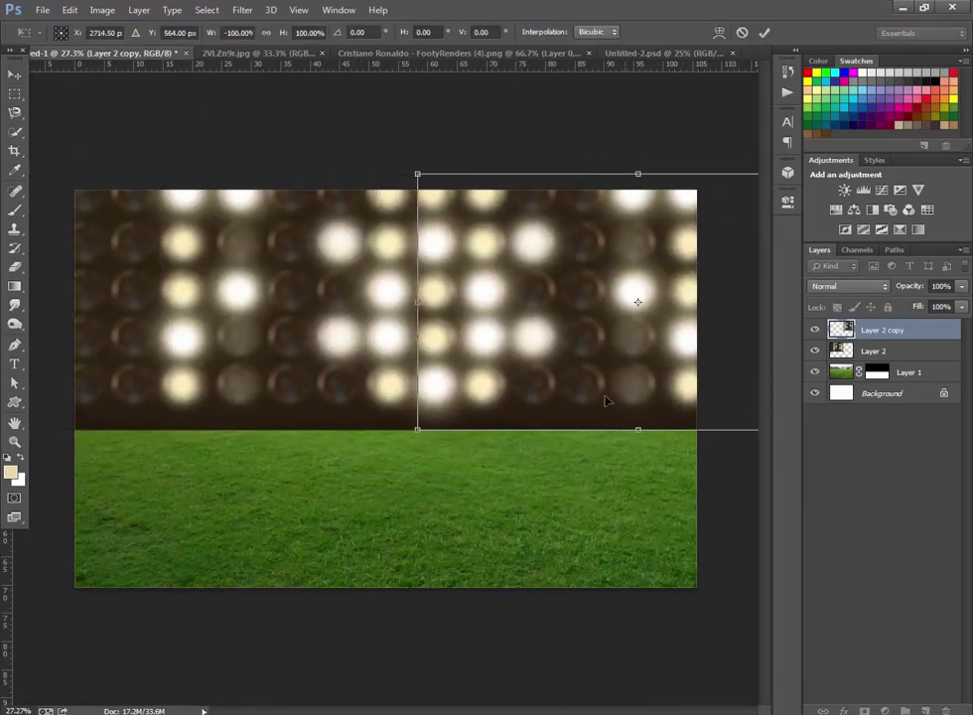
pyautogui.moveTo(608, 401); pyautogui.dragTo(554, 394)
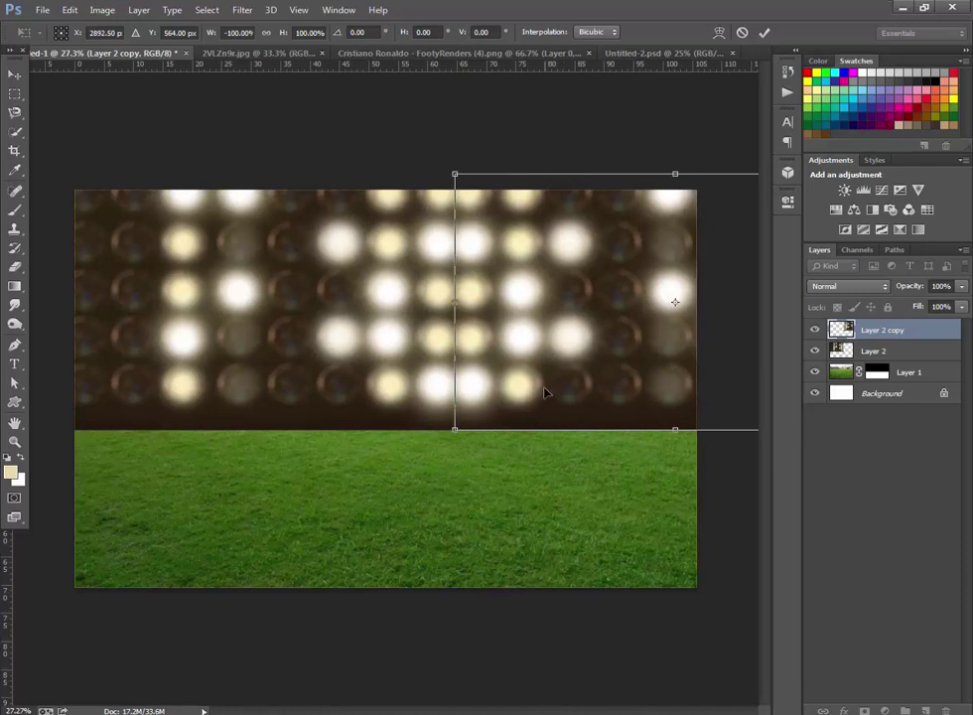
pyautogui.press('Return')
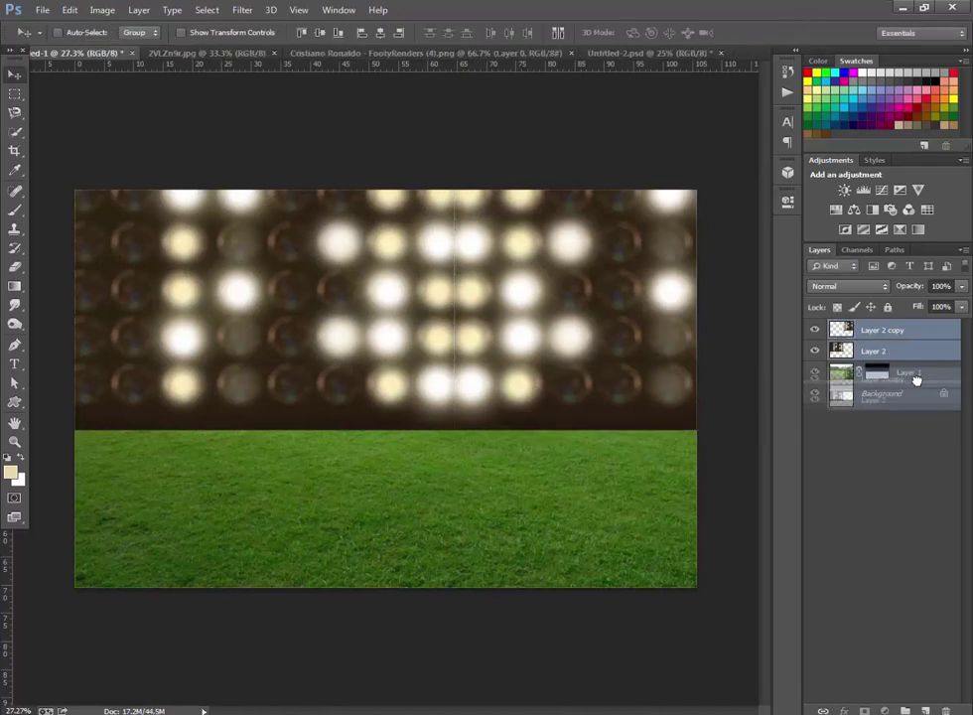
# Step: Move the grass layer above the lights and place Layer 2 copy below Layer 2
pyautogui.moveTo(910, 373); pyautogui.dragTo(921, 328)
pyautogui.click(894, 351)
pyautogui.moveTo(590, 362); pyautogui.dragTo(577, 361)
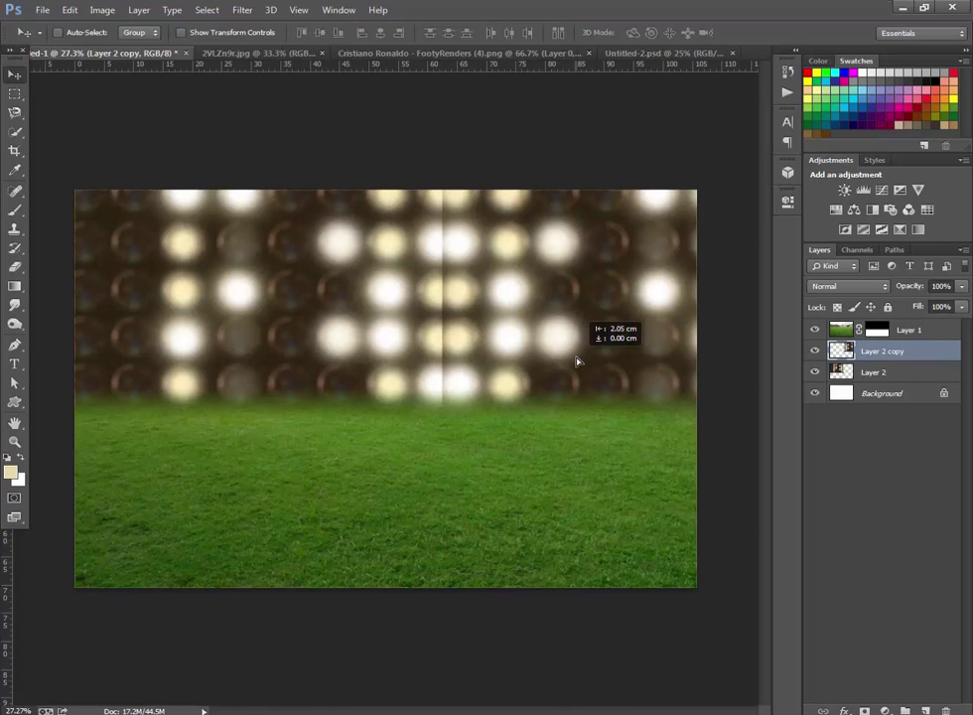
pyautogui.moveTo(894, 351); pyautogui.dragTo(897, 385)
# Step: Enlarge Layer 2 slightly and gradient-mask it to hide the seam between the light halves
pyautogui.click(924, 353)
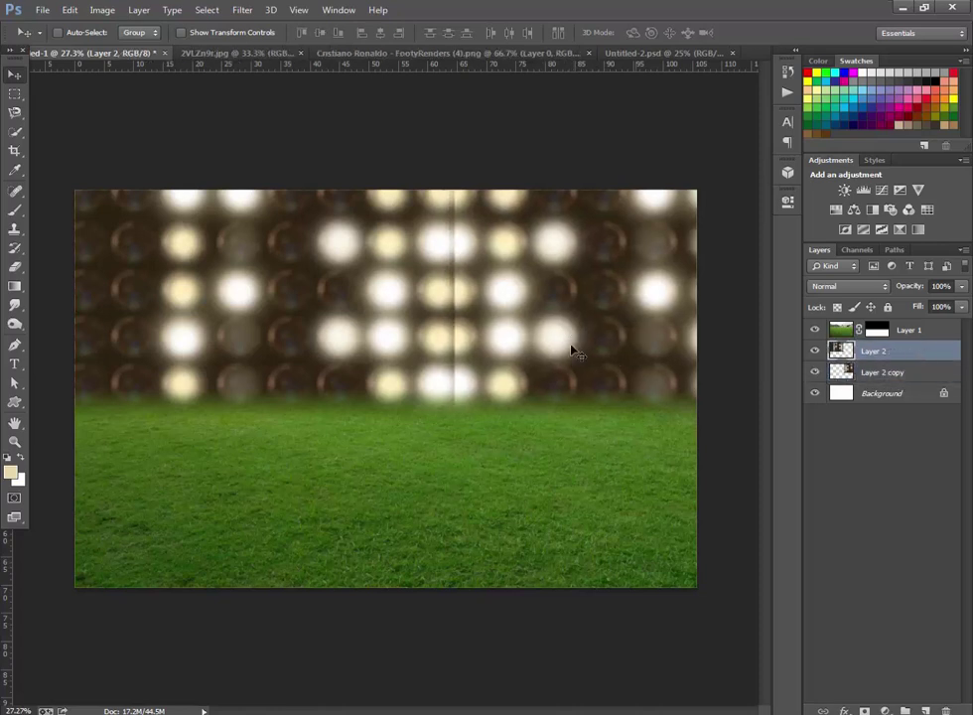
pyautogui.hotkey('ctrl', 't')
pyautogui.moveTo(450, 169)
pyautogui.mouseDown()
pyautogui.moveTo(496, 161)
pyautogui.moveTo(451, 188)
pyautogui.mouseUp()
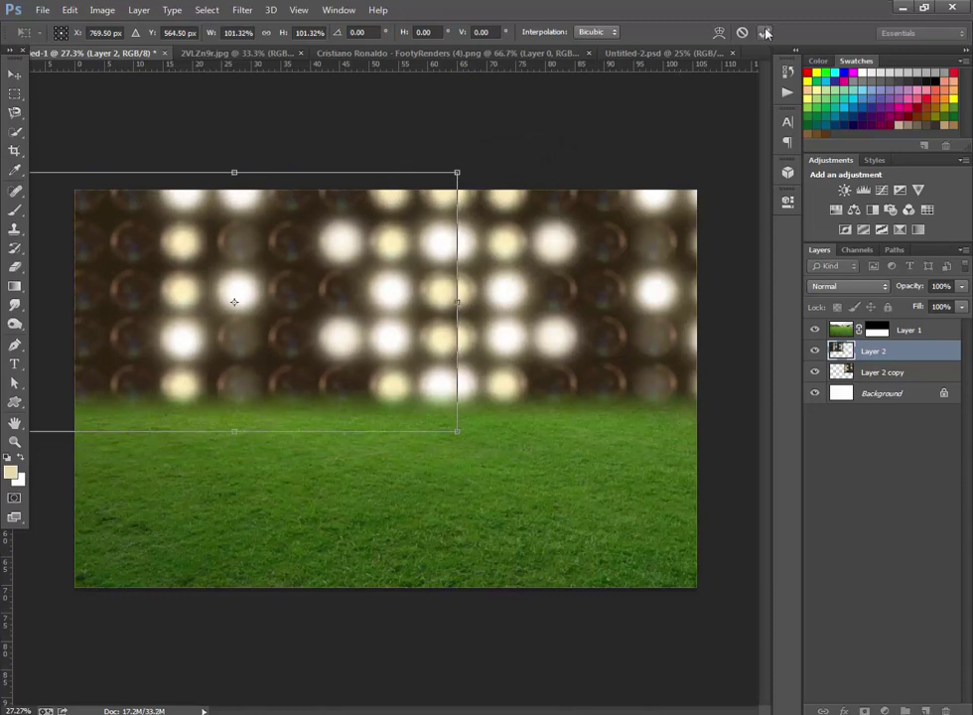
pyautogui.press('Return')
pyautogui.click(864, 711)
pyautogui.press('g')
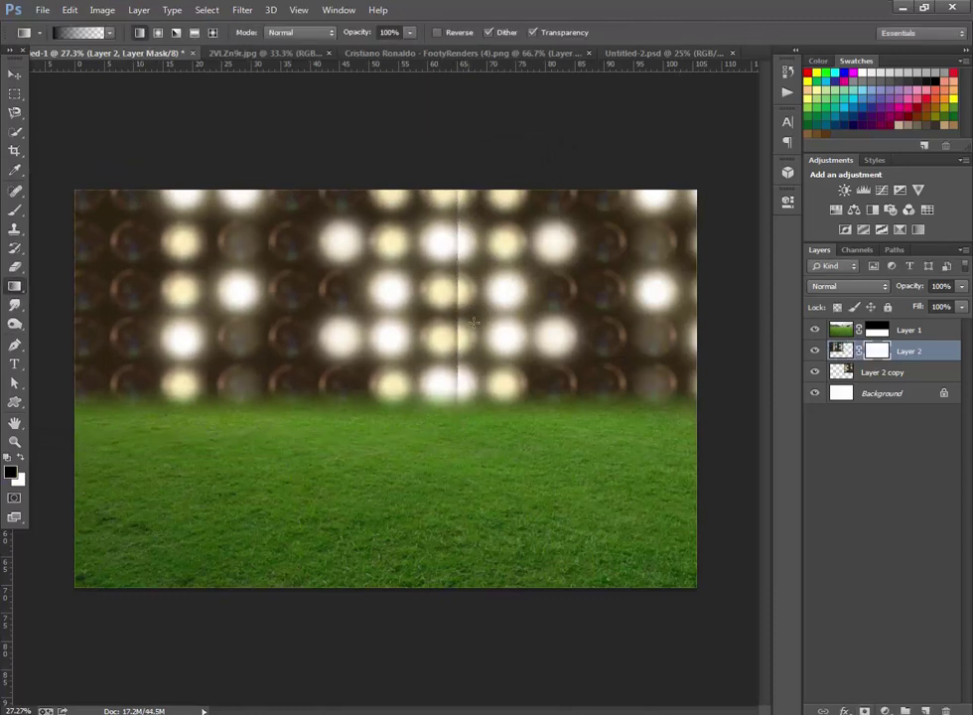
pyautogui.moveTo(446, 316)
pyautogui.mouseDown()
pyautogui.moveTo(460, 316)
pyautogui.moveTo(451, 328)
pyautogui.mouseUp()
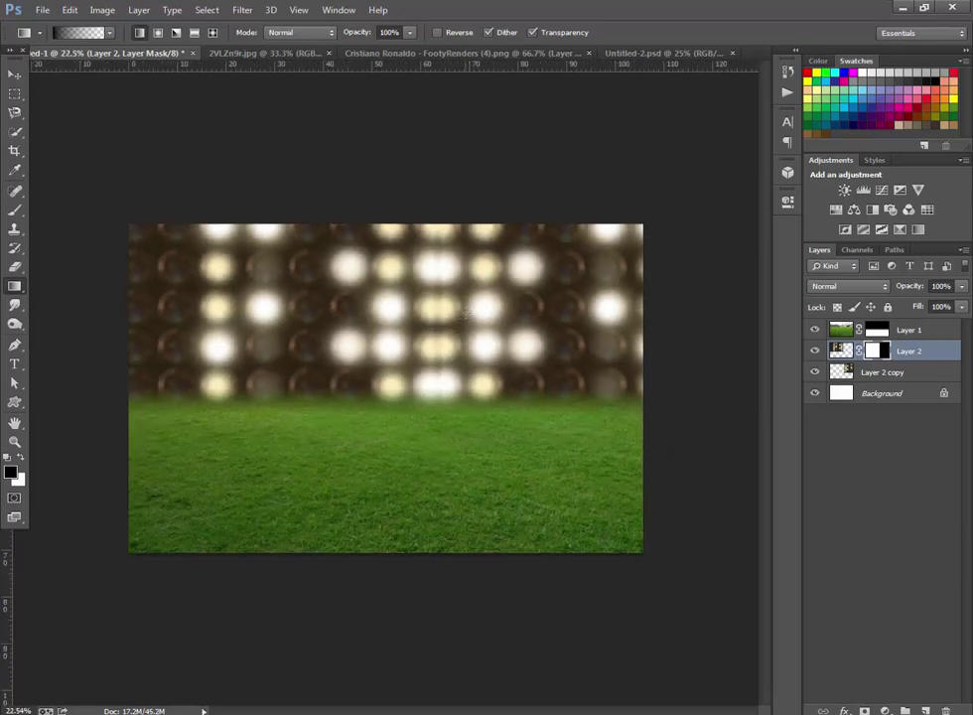
# Step: Shift both light layers together across the canvas
pyautogui.keyDown('ctrl'); pyautogui.click(880, 373); pyautogui.keyUp('ctrl')
pyautogui.click(529, 288)
pyautogui.click(392, 257)
pyautogui.moveTo(400, 263)
pyautogui.mouseDown()
pyautogui.moveTo(522, 320)
pyautogui.moveTo(513, 321)
pyautogui.moveTo(551, 320)
pyautogui.moveTo(538, 318)
pyautogui.mouseUp()
pyautogui.scroll(-1, 505, 316)
pyautogui.click(917, 391)
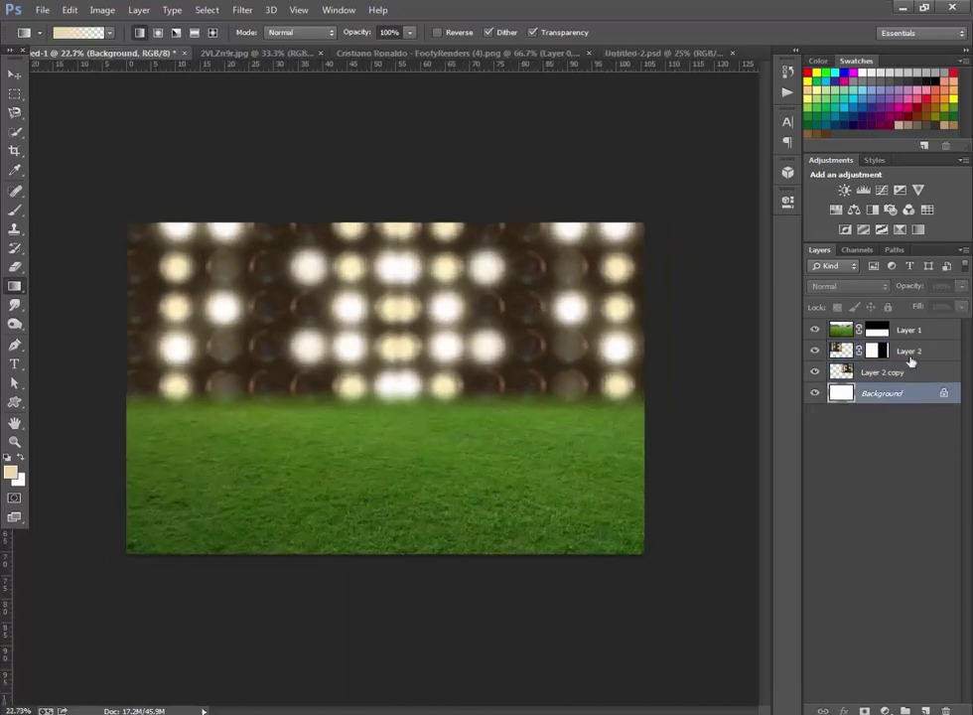
pyautogui.click(953, 370)
pyautogui.click(929, 350)
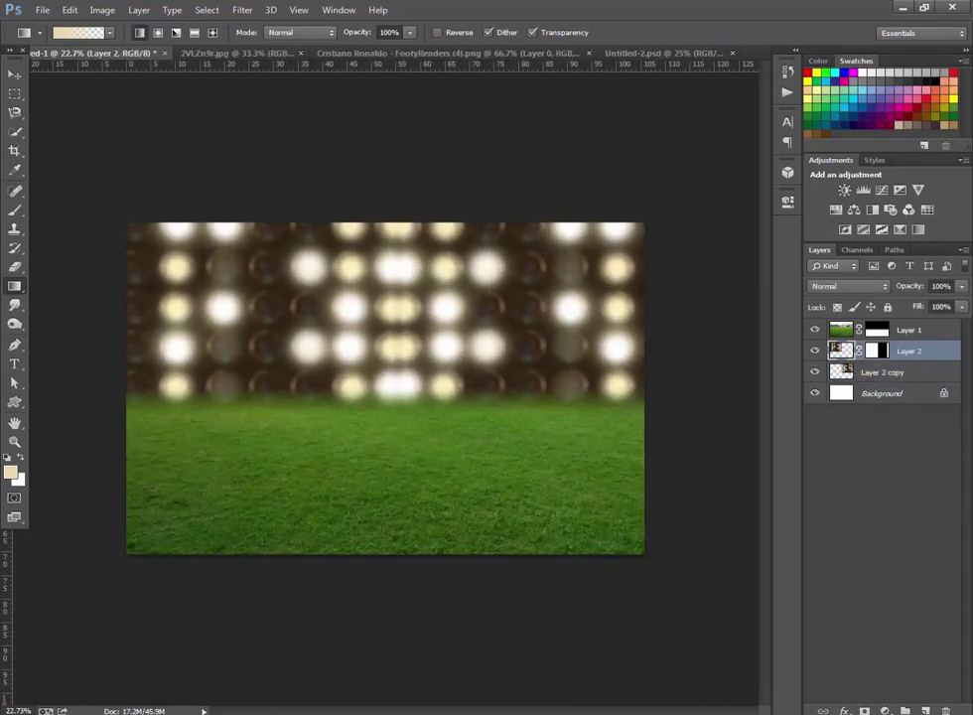
pyautogui.click(926, 708)
# Step: Paint a soft white fog band above the grass and move that layer to the top
pyautogui.click(14, 210)
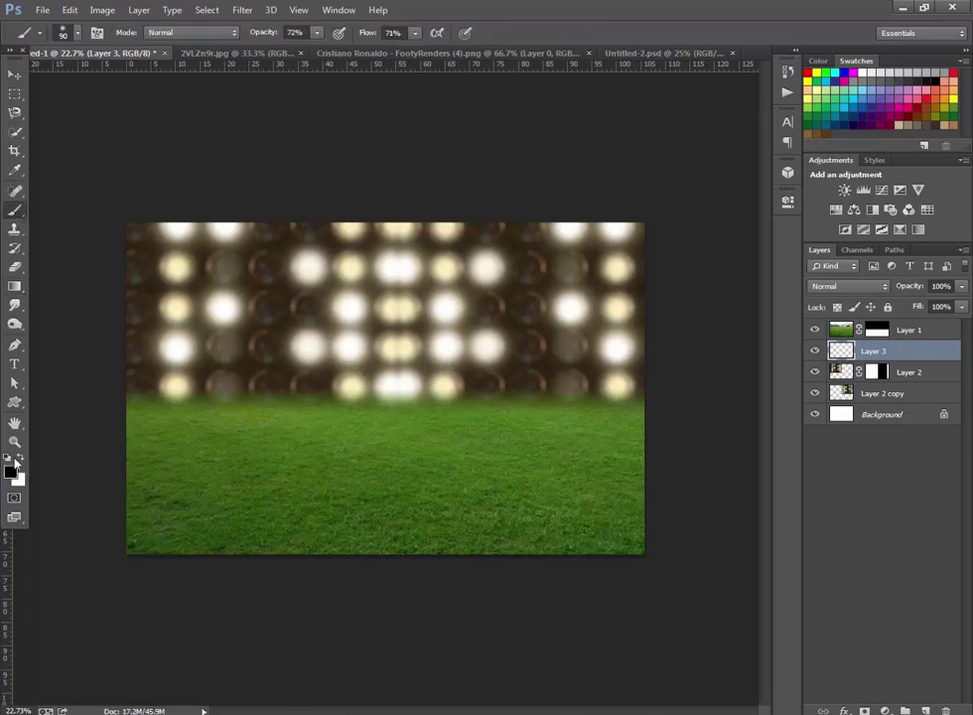
pyautogui.press(']')
pyautogui.press(']')
pyautogui.press(']')
pyautogui.moveTo(305, 376); pyautogui.dragTo(328, 367)
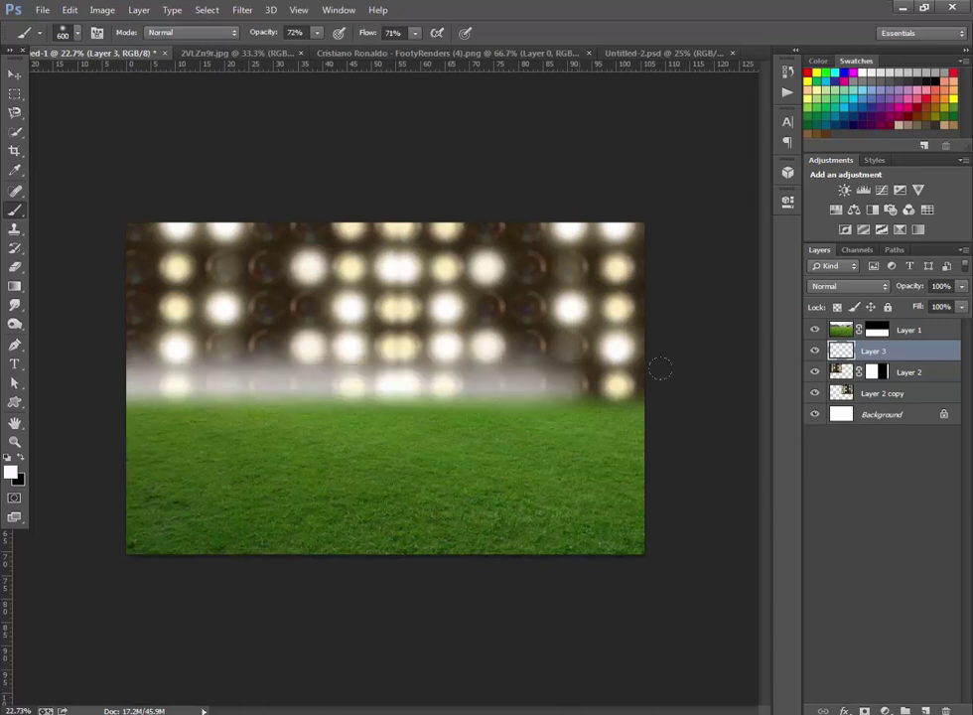
pyautogui.moveTo(926, 350); pyautogui.dragTo(924, 323)
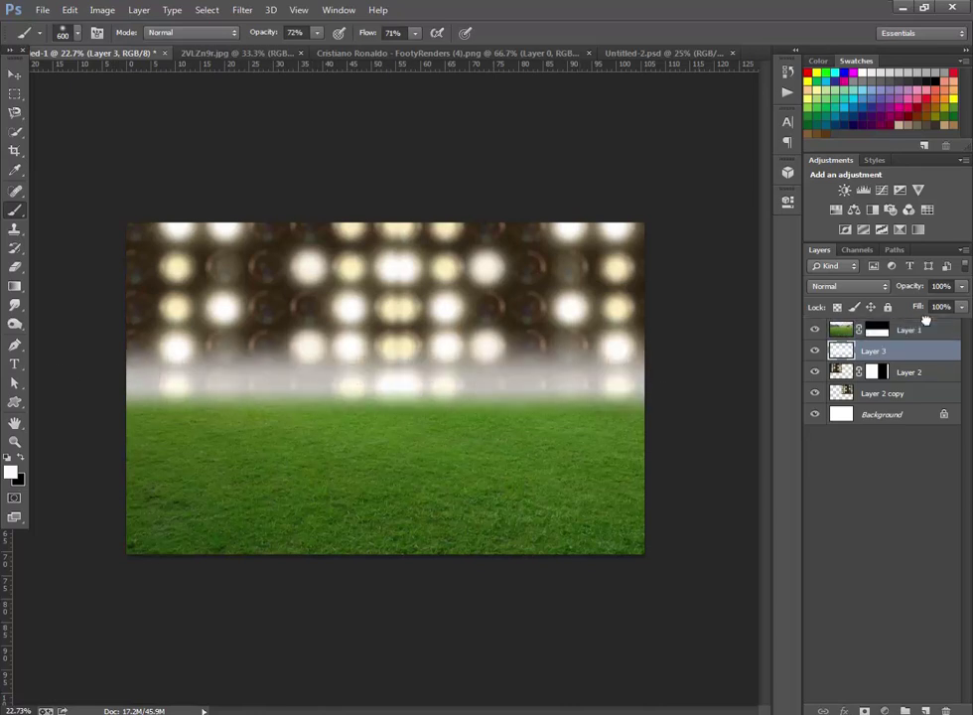
# Step: Apply a Gaussian Blur to the fog layer
pyautogui.click(242, 10)
pyautogui.click(487, 271)
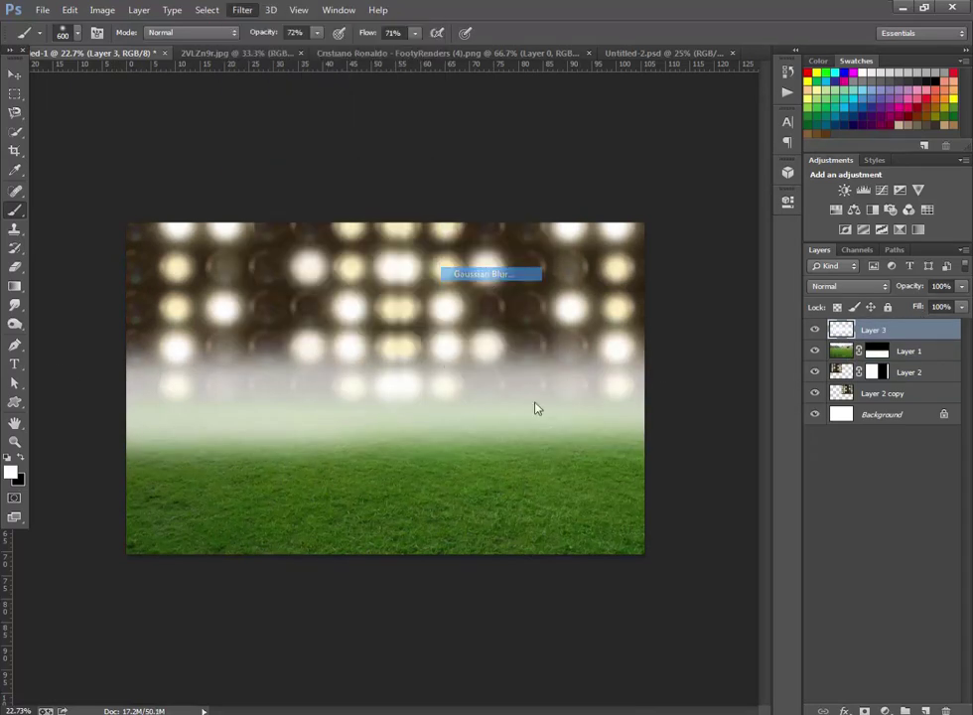
pyautogui.moveTo(834, 562); pyautogui.dragTo(827, 562)
pyautogui.click(938, 362)
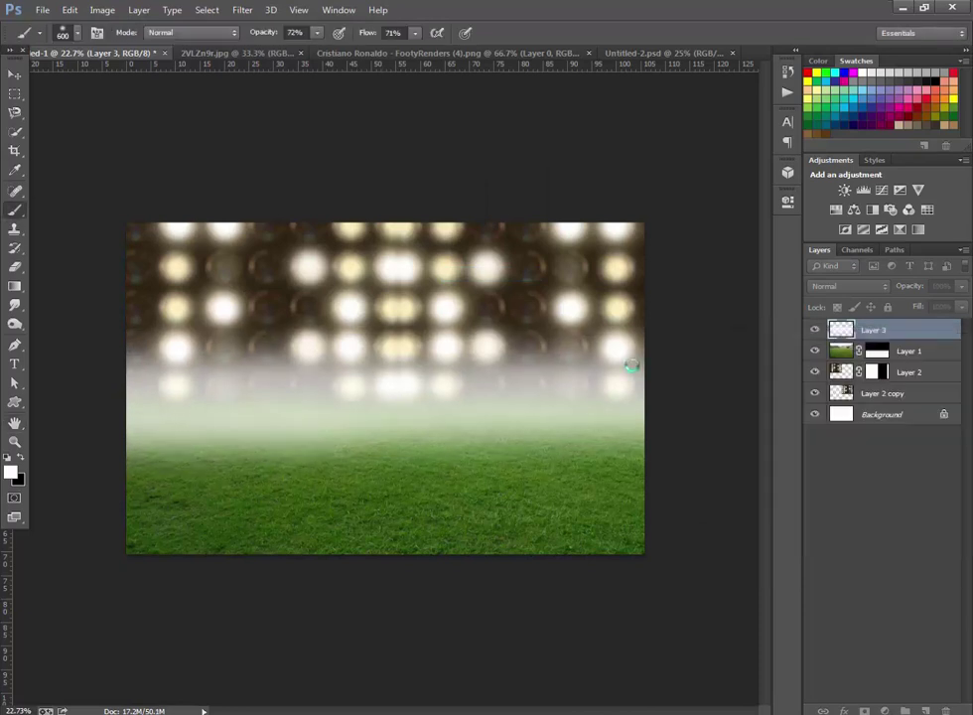
# Step: Squash the fog band vertically to 71%, lower it slightly, then enlarge it a little
pyautogui.hotkey('ctrl', 't')
pyautogui.moveTo(385, 491); pyautogui.dragTo(384, 463)
pyautogui.moveTo(516, 421); pyautogui.dragTo(518, 421)
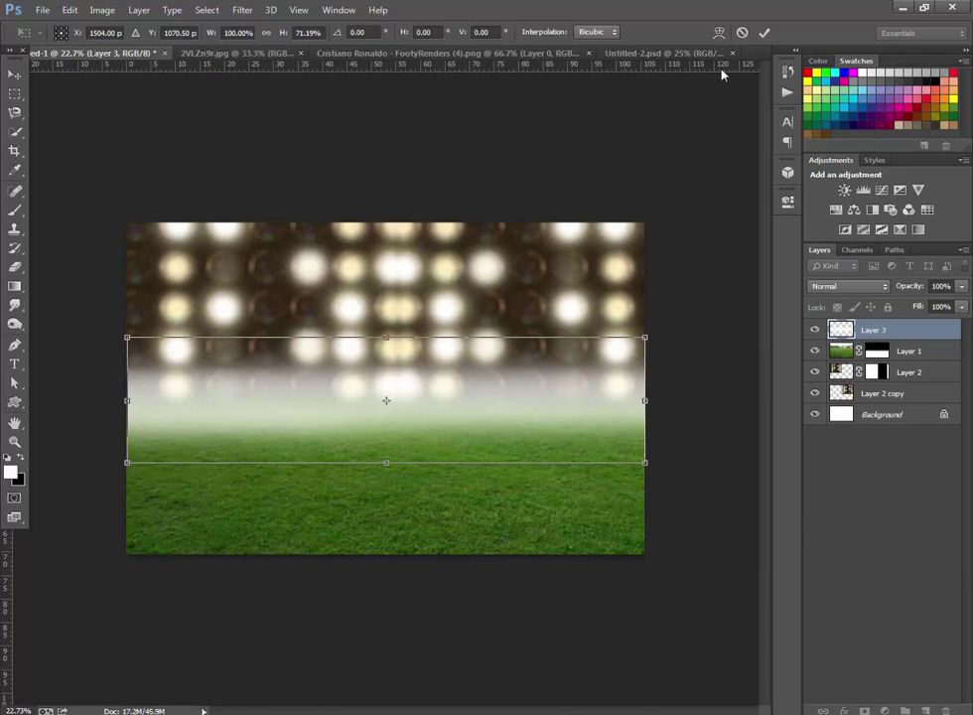
pyautogui.click(764, 35)
pyautogui.hotkey('ctrl', 't')
pyautogui.moveTo(645, 339); pyautogui.dragTo(652, 336)
pyautogui.click(765, 33)
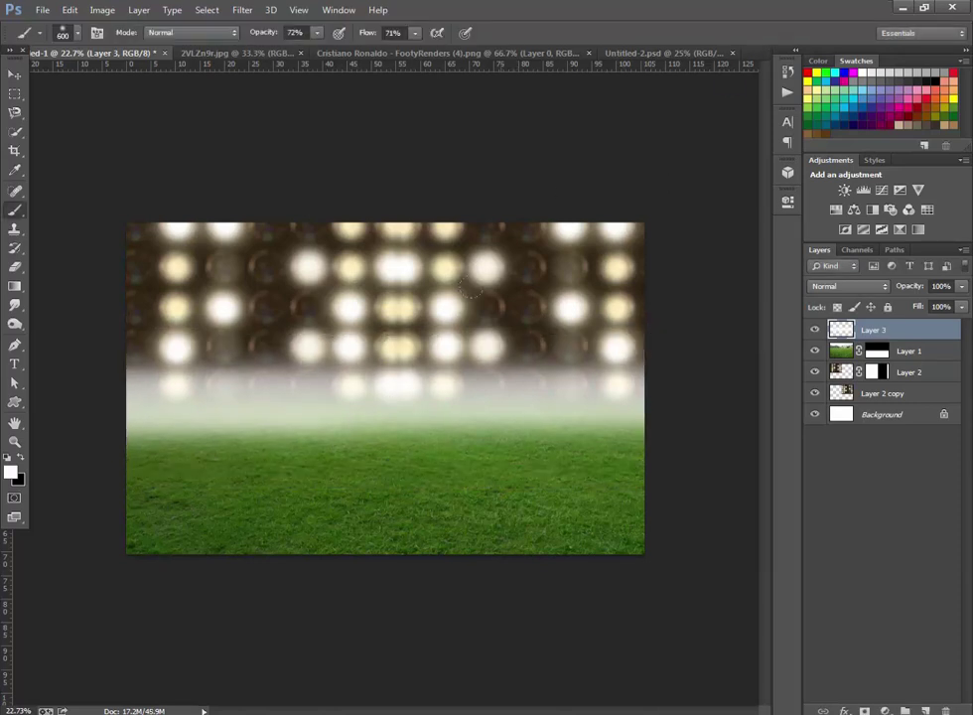
# Step: Place the footballer centre-pitch as Layer 4, enlarged about 145%
pyautogui.click(13, 74)
pyautogui.click(447, 52)
pyautogui.moveTo(381, 391)
pyautogui.mouseDown()
pyautogui.moveTo(361, 291)
pyautogui.moveTo(400, 362)
pyautogui.moveTo(456, 273)
pyautogui.moveTo(431, 285)
pyautogui.moveTo(433, 262)
pyautogui.mouseUp()
pyautogui.hotkey('ctrl', 't')
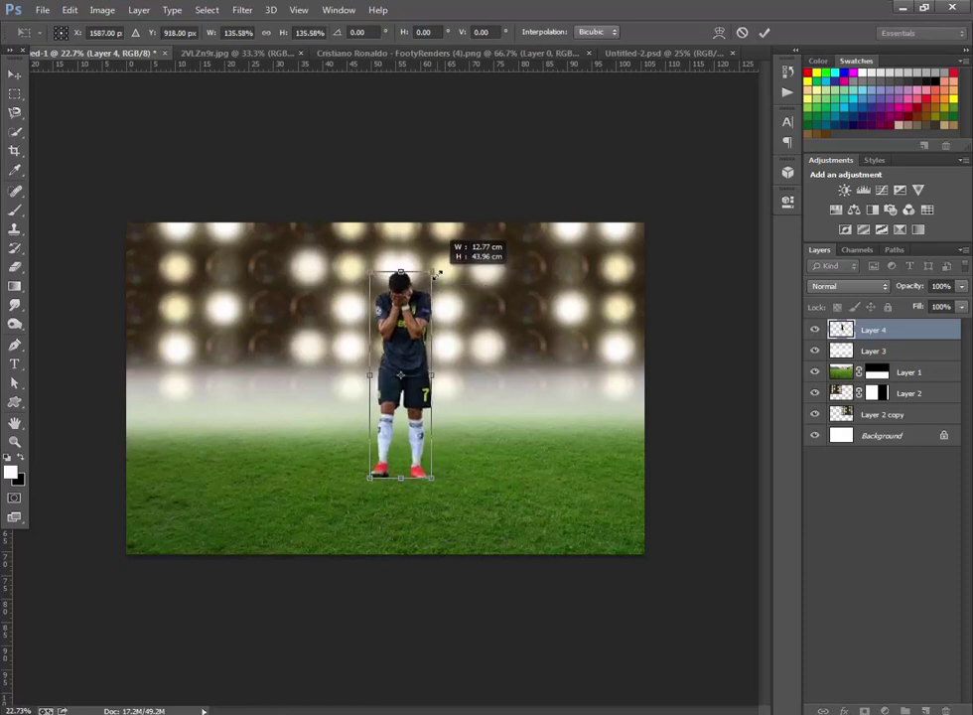
pyautogui.click(764, 34)
# Step: Add an empty Layer 5 above the footballer for painting
pyautogui.scroll(1, 767, 429)
pyautogui.scroll(1, 767, 429)
pyautogui.scroll(-1, 768, 429)
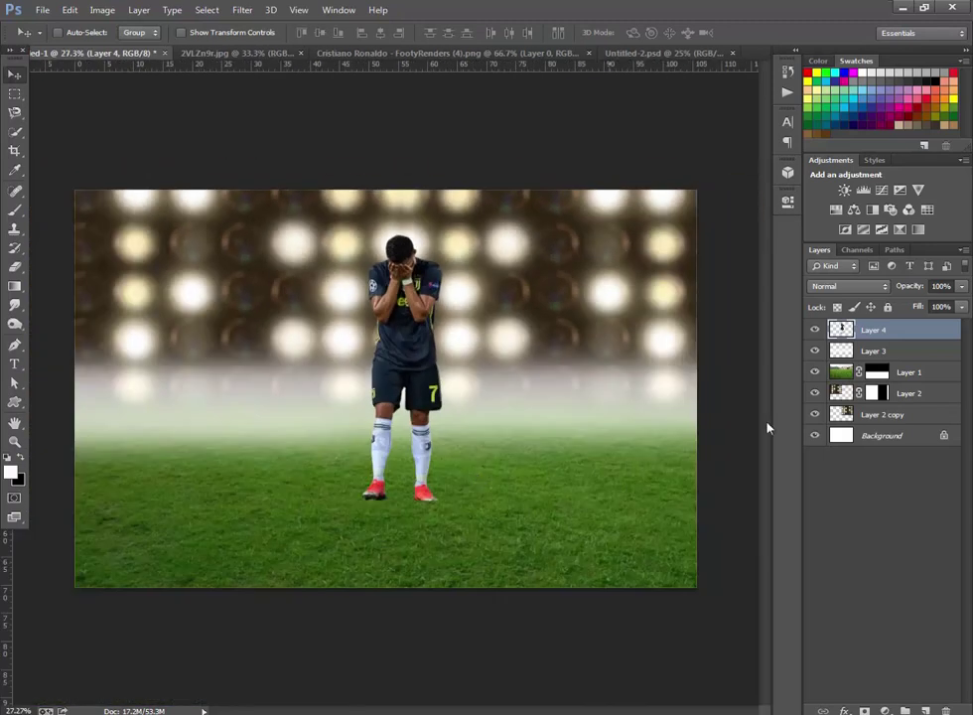
pyautogui.click(926, 711)
pyautogui.click(15, 210)
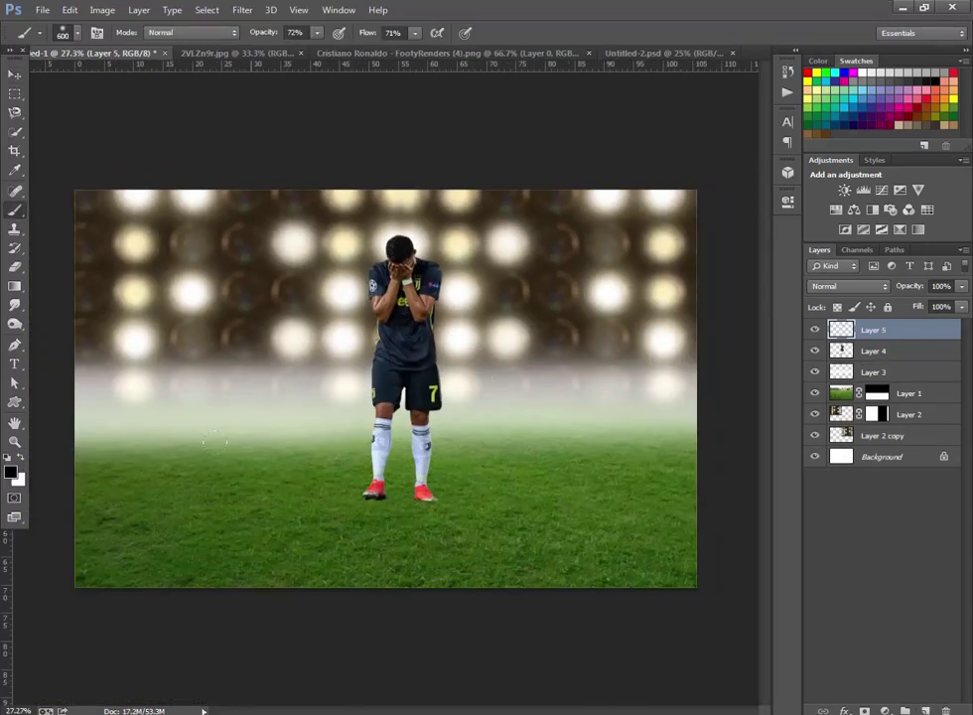
# Step: Set brush opacity and flow to 100% and paint a soft black shadow blob
pyautogui.click(316, 33)
pyautogui.moveTo(298, 47); pyautogui.dragTo(347, 46)
pyautogui.click(415, 32)
pyautogui.click(199, 455)
pyautogui.rightClick(243, 236)
pyautogui.press('Escape')
pyautogui.rightClick(243, 237)
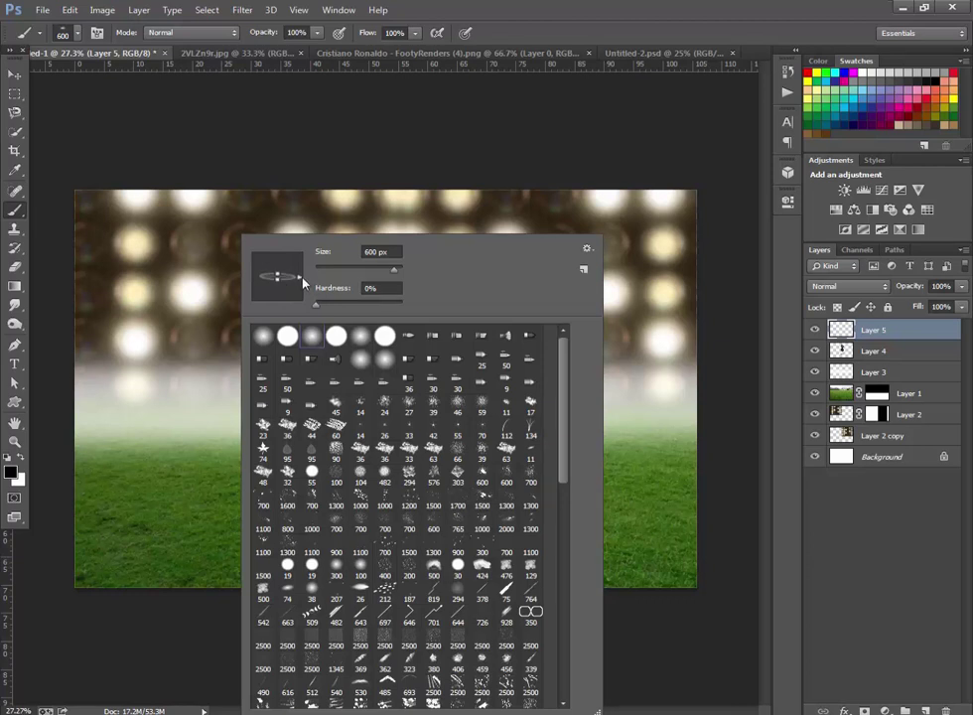
pyautogui.click(196, 493)
# Step: Tilt the shadow, enlarge it to about 120% and tuck it under the player's boots
pyautogui.press('v')
pyautogui.hotkey('ctrl', 't')
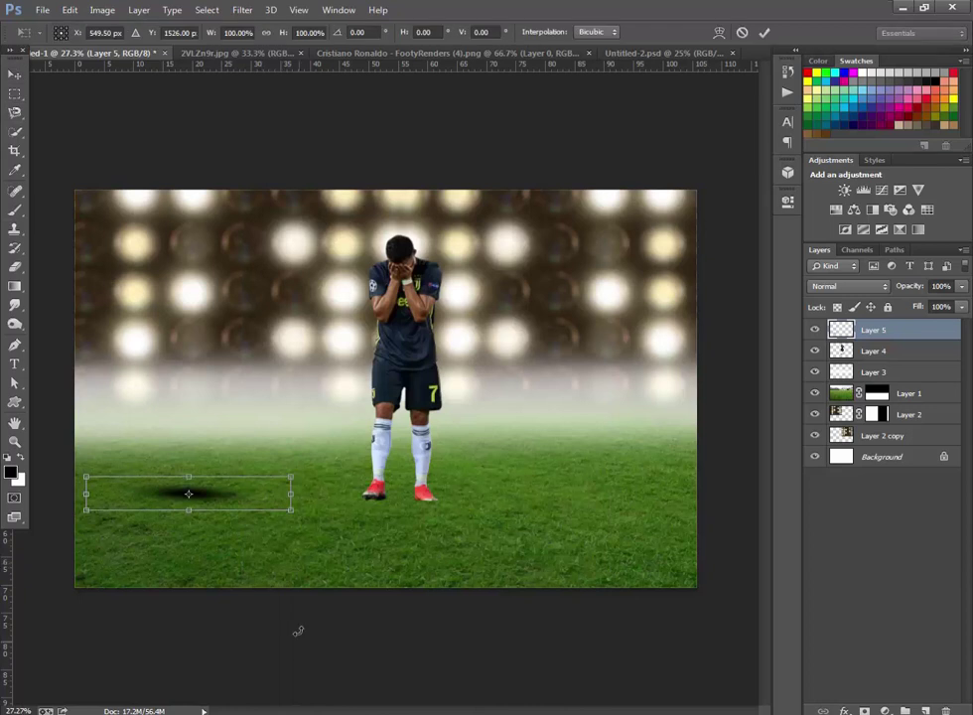
pyautogui.moveTo(332, 576); pyautogui.dragTo(338, 562)
pyautogui.moveTo(248, 496); pyautogui.dragTo(470, 505)
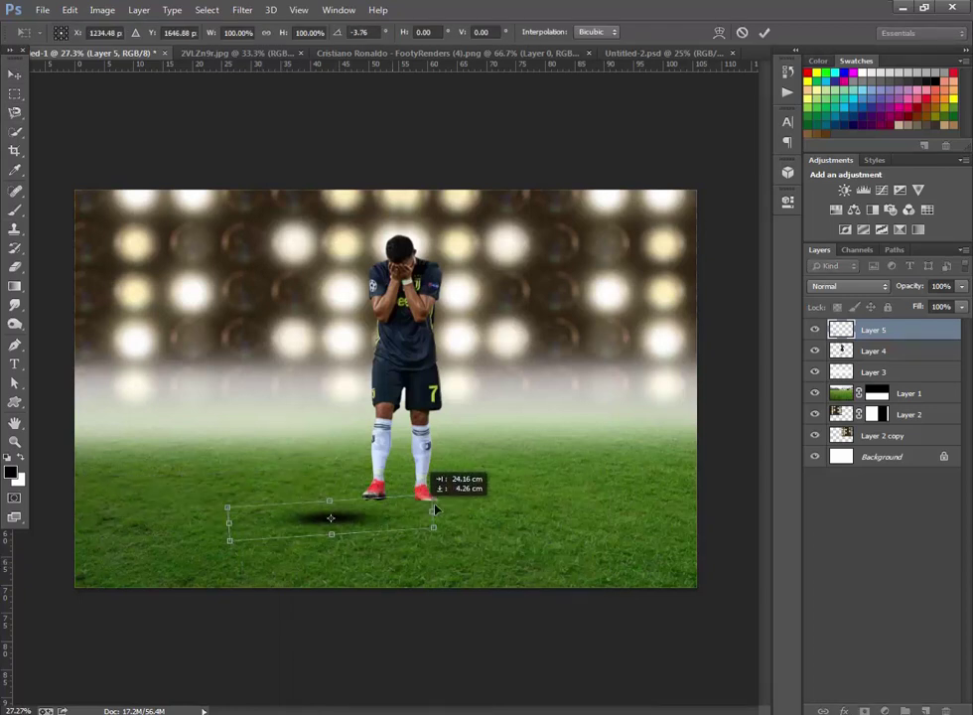
pyautogui.moveTo(310, 547); pyautogui.dragTo(316, 540)
pyautogui.moveTo(437, 506); pyautogui.dragTo(417, 506)
pyautogui.moveTo(502, 481); pyautogui.dragTo(554, 472)
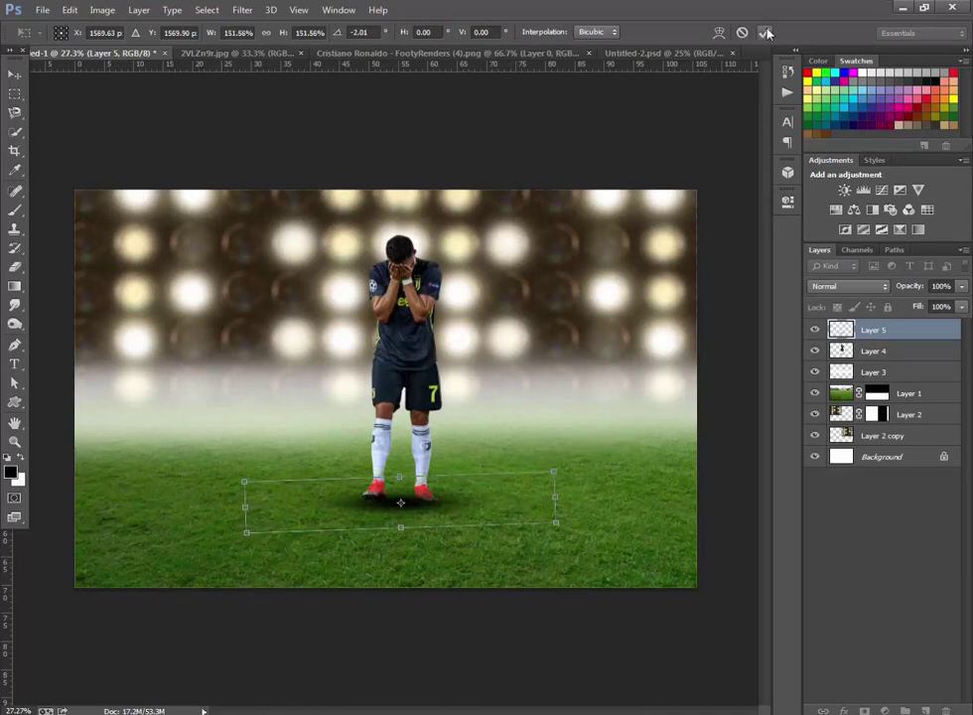
pyautogui.click(767, 34)
pyautogui.scroll(2, 467, 551)
pyautogui.scroll(2, 467, 550)
pyautogui.scroll(2, 467, 550)
pyautogui.moveTo(466, 551); pyautogui.dragTo(466, 540)
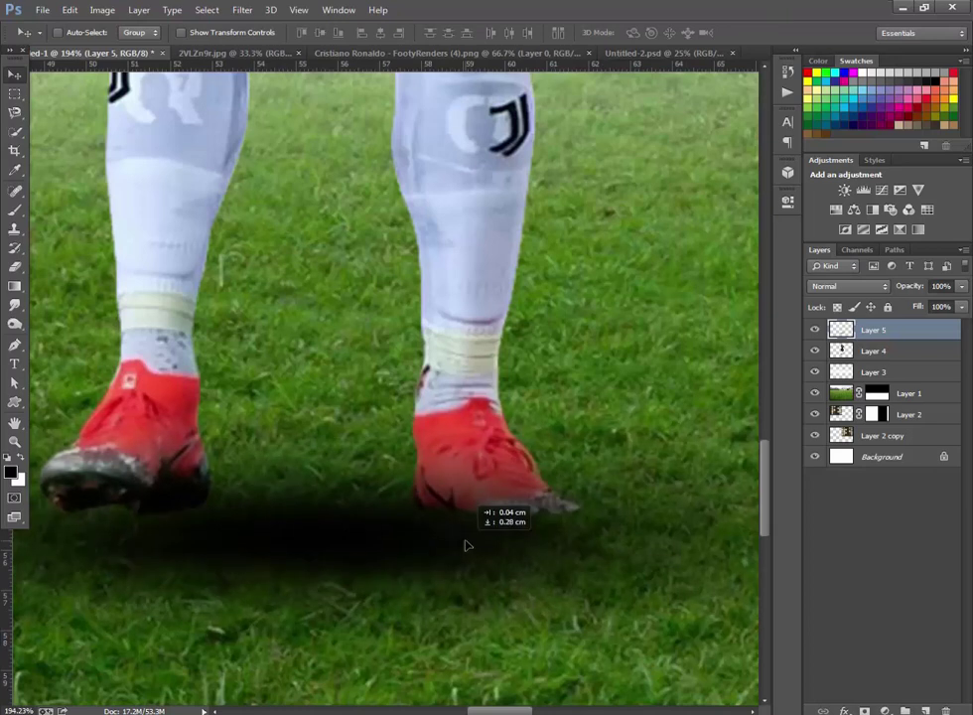
# Step: Mask the footballer's layer and erase the dark edges under both boots
pyautogui.click(874, 350)
pyautogui.click(864, 711)
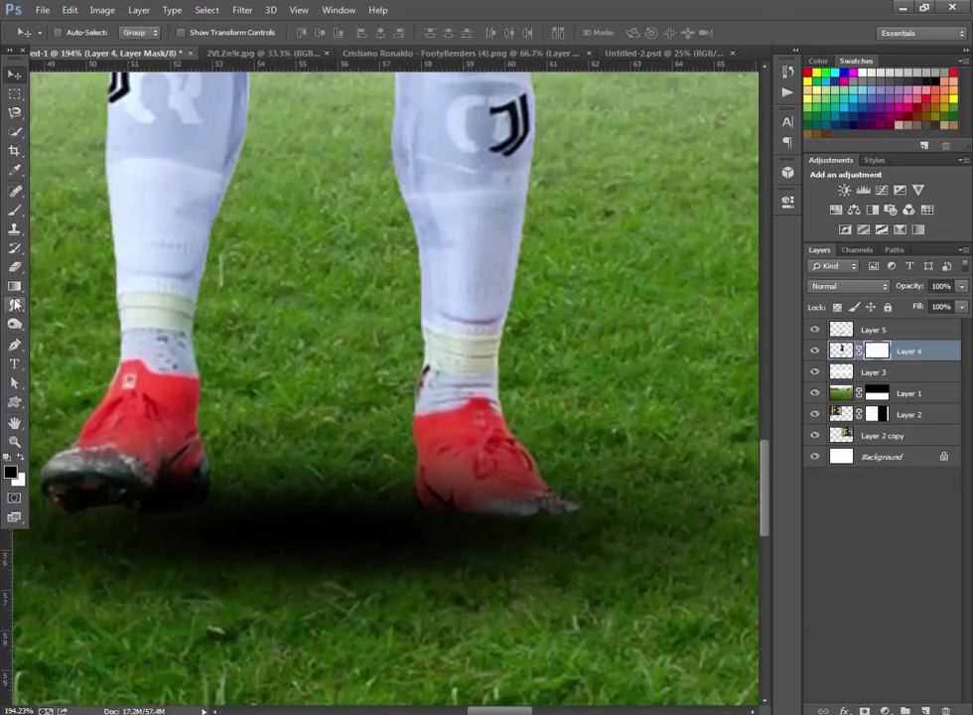
pyautogui.press('e')
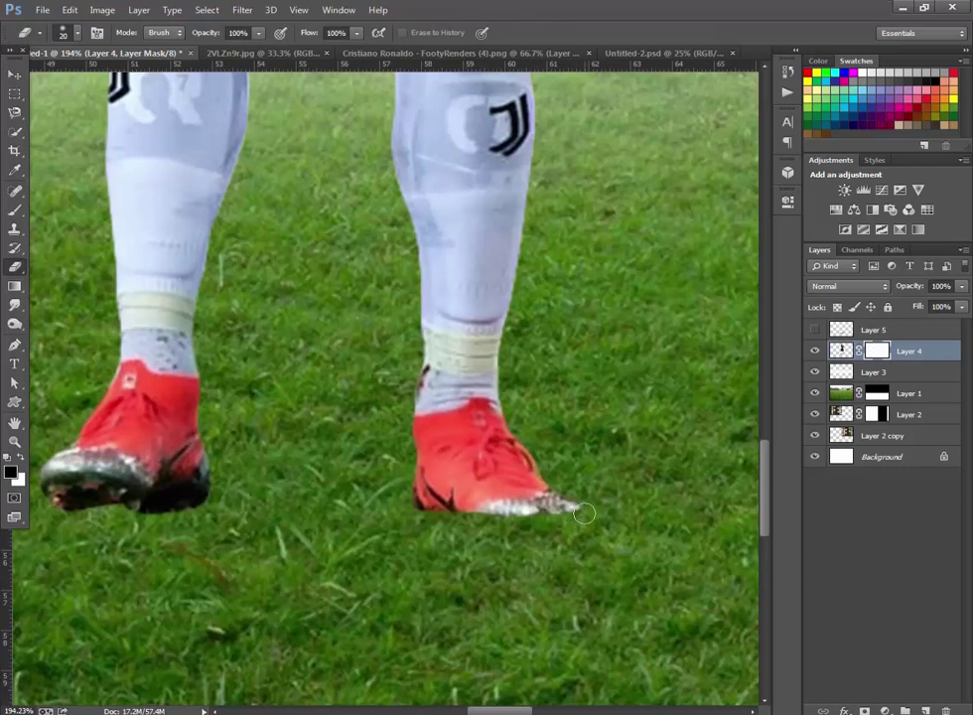
pyautogui.moveTo(418, 514); pyautogui.dragTo(574, 512)
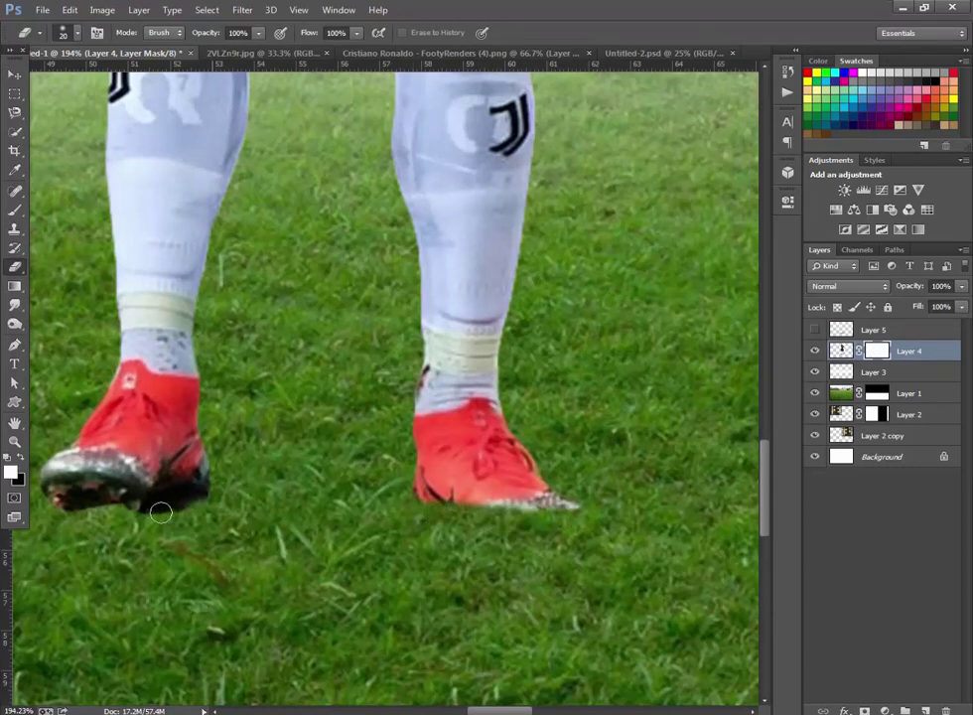
pyautogui.moveTo(161, 511); pyautogui.dragTo(45, 526)
# Step: Show the shadow layer again and lower its opacity to 82%
pyautogui.scroll(-5, 106, 564)
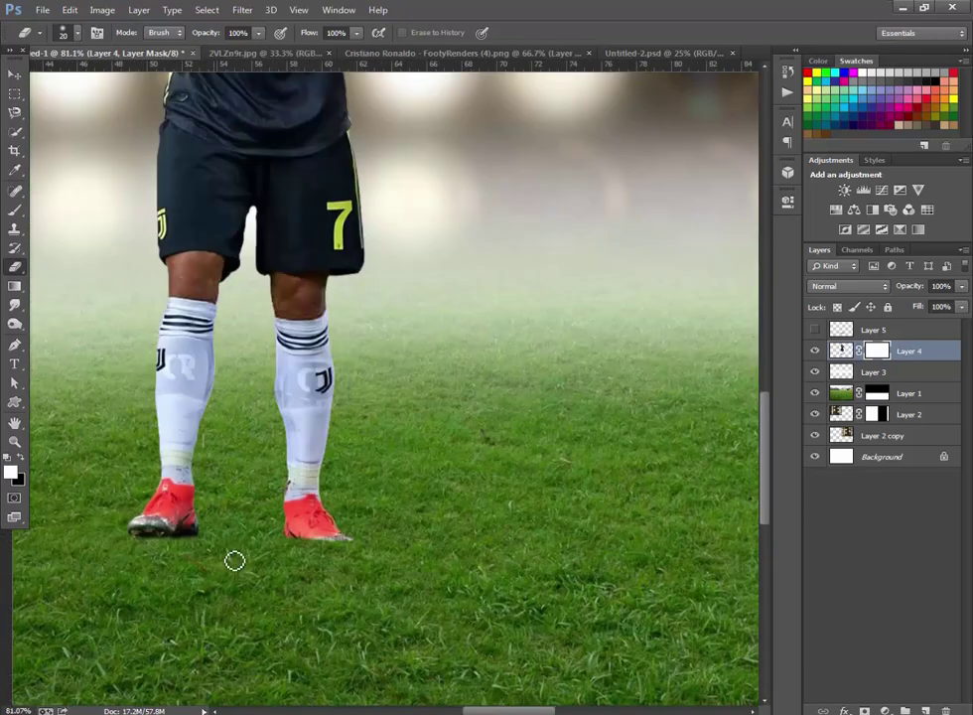
pyautogui.click(814, 330)
pyautogui.scroll(-5, 281, 499)
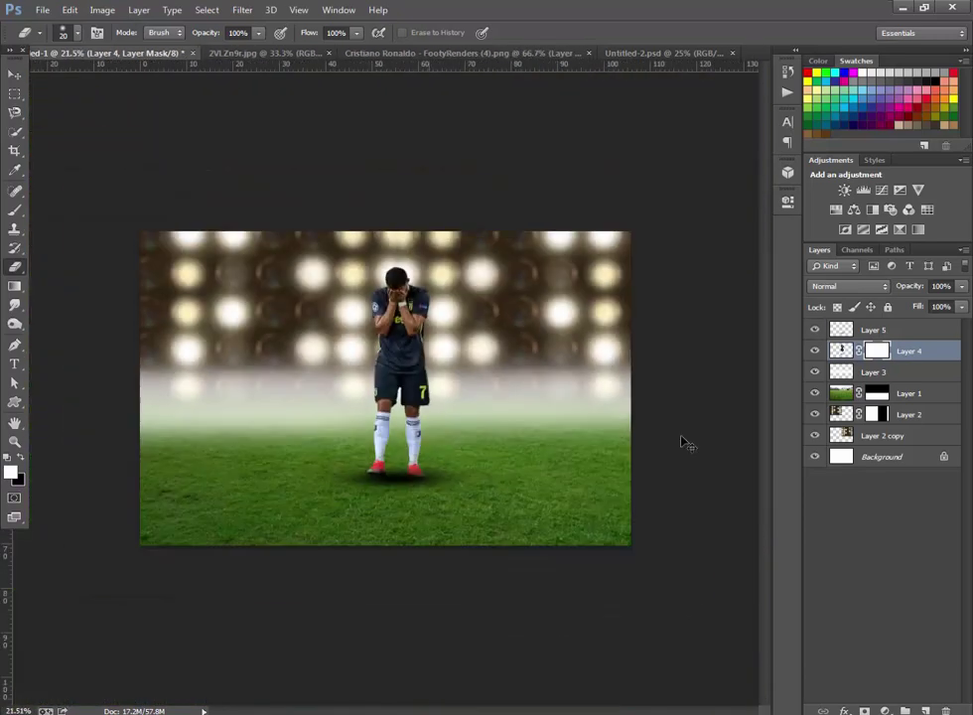
pyautogui.click(874, 330)
pyautogui.moveTo(959, 303)
pyautogui.mouseDown()
pyautogui.moveTo(939, 307)
pyautogui.moveTo(949, 304)
pyautogui.mouseUp()
pyautogui.scroll(2, 673, 380)
pyautogui.scroll(-1, 568, 461)
pyautogui.scroll(-1, 568, 461)
pyautogui.scroll(3, 568, 461)
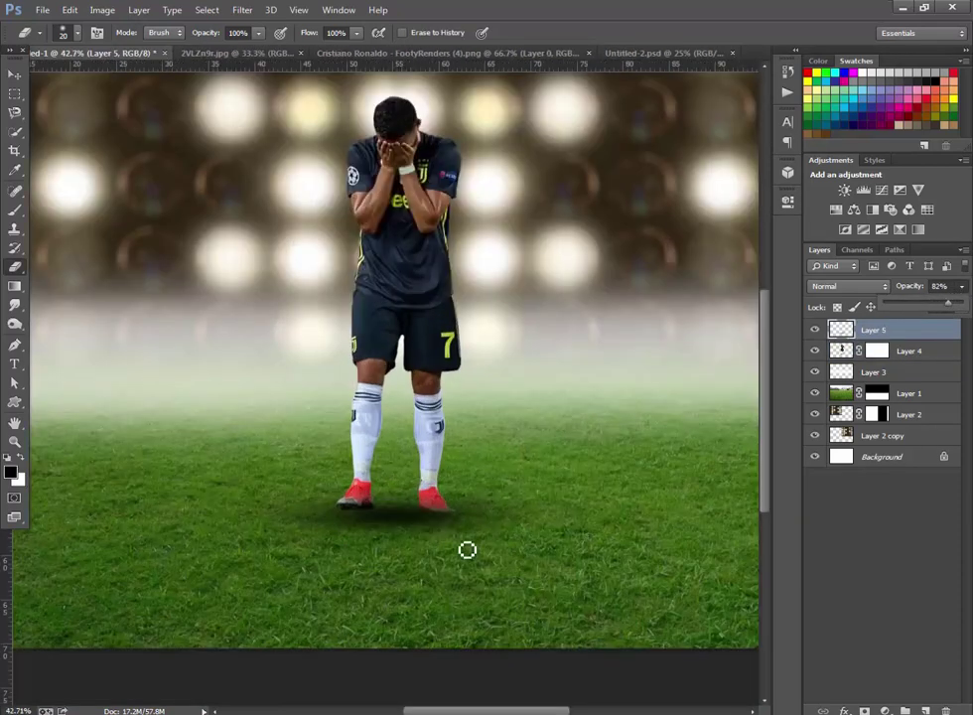
pyautogui.hotkey('ctrl', 't')
# Step: Commit the shadow transform and move the shadow layer below the footballer
pyautogui.doubleClick(539, 501)
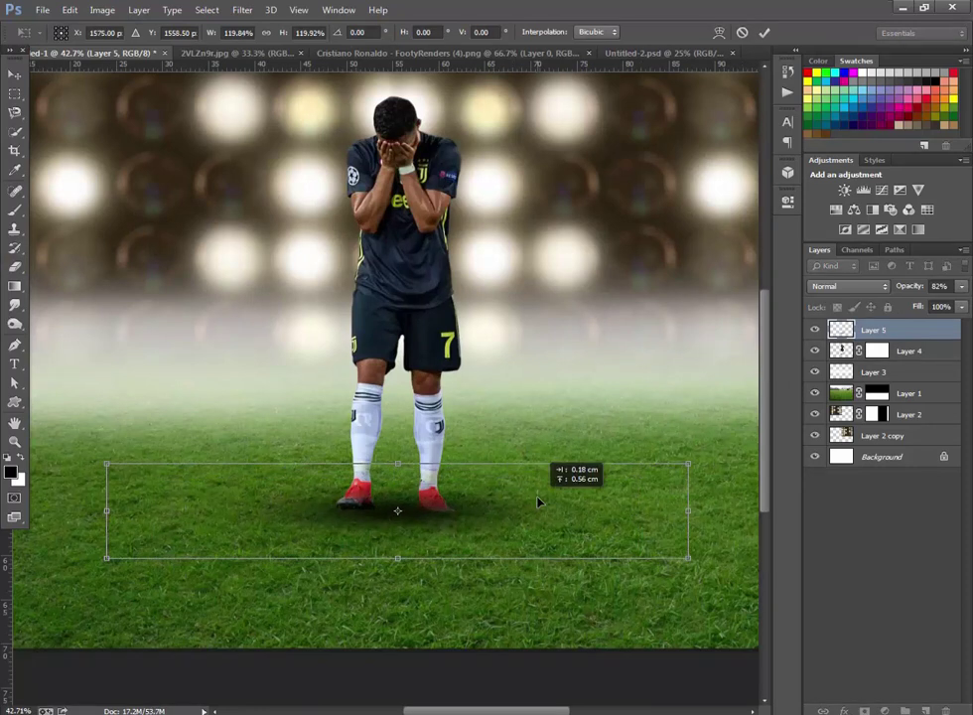
pyautogui.press('e')
pyautogui.moveTo(926, 338); pyautogui.dragTo(922, 361)
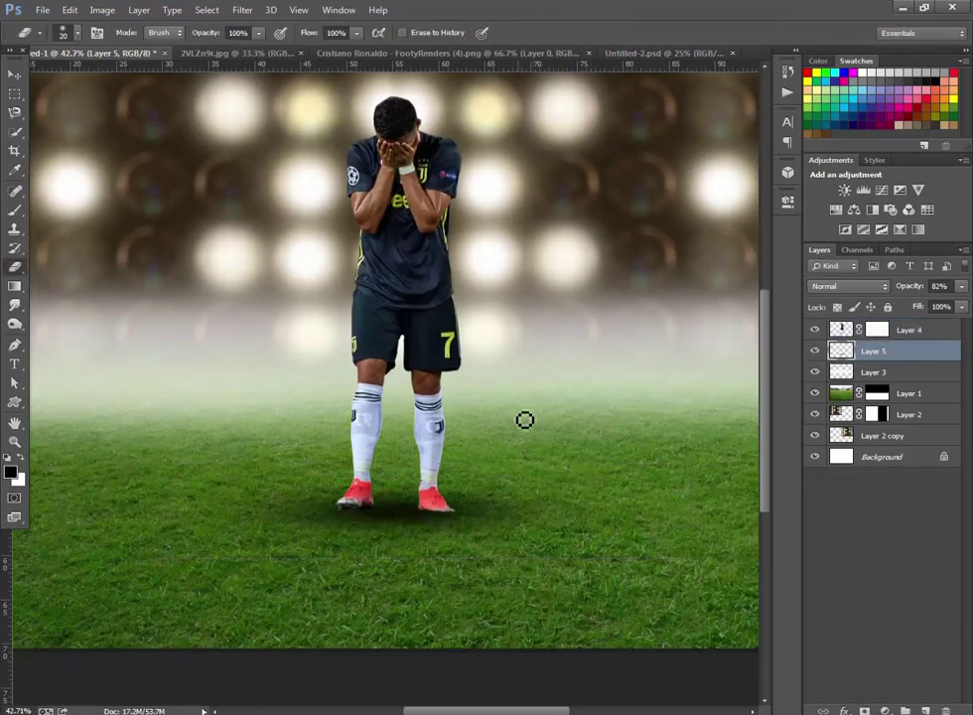
pyautogui.scroll(-3, 526, 397)
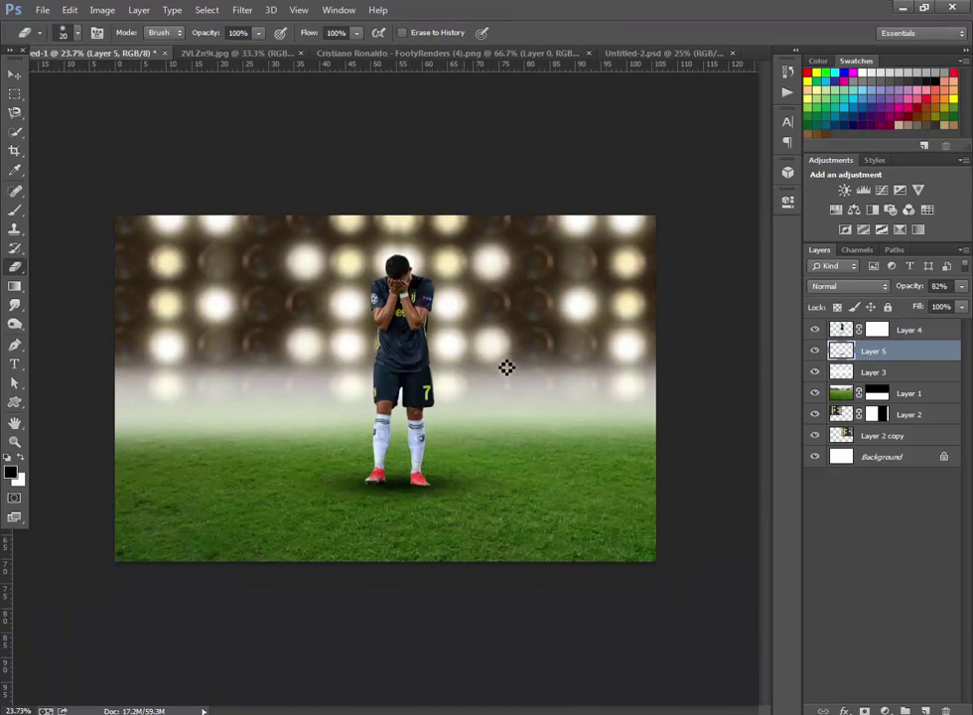
# Step: Duplicate the footballer's layer and flip the copy downward beneath his feet
pyautogui.click(928, 331)
pyautogui.rightClick(928, 332)
pyautogui.click(775, 174)
pyautogui.press('Return')
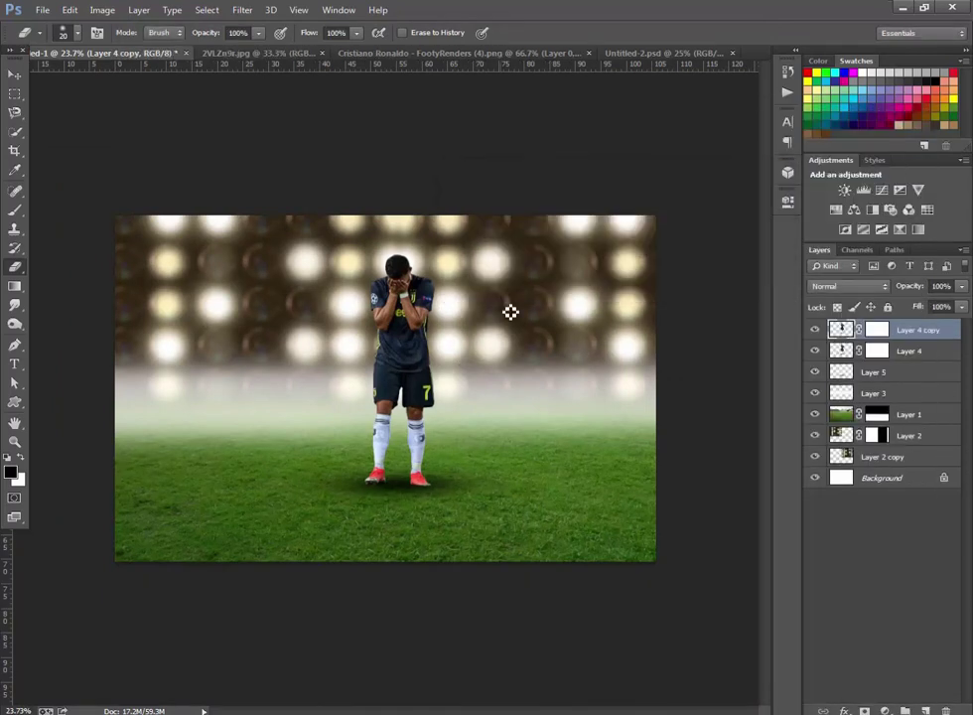
pyautogui.press('v')
pyautogui.hotkey('ctrl', 't')
pyautogui.moveTo(398, 250)
pyautogui.mouseDown()
pyautogui.moveTo(399, 515)
pyautogui.moveTo(355, 582)
pyautogui.moveTo(352, 613)
pyautogui.moveTo(395, 629)
pyautogui.mouseUp()
pyautogui.press('Return')
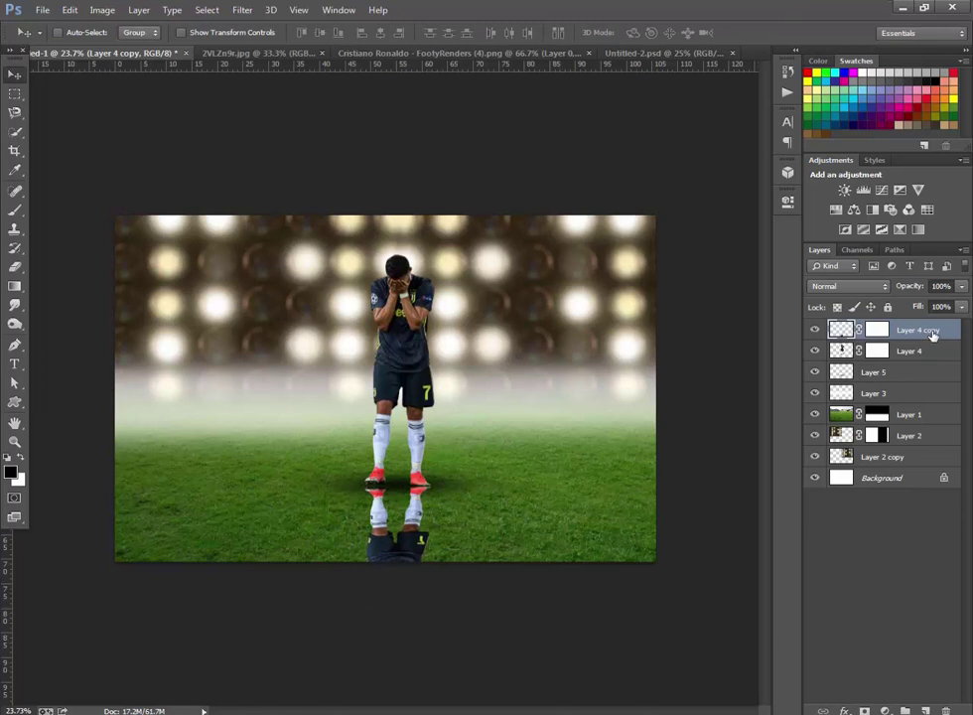
pyautogui.click(955, 332)
# Step: Give Layer 4 copy a black Gradient Overlay style and position the silhouette below the feet
pyautogui.doubleClick(952, 332)
pyautogui.click(516, 330)
pyautogui.click(685, 220)
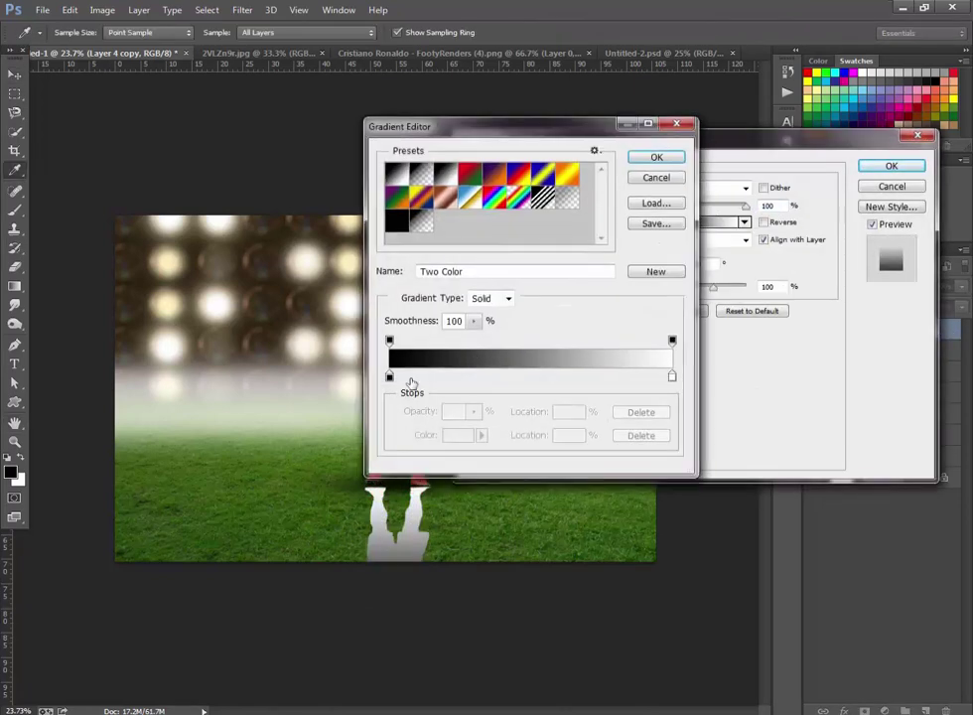
pyautogui.click(394, 221)
pyautogui.click(657, 156)
pyautogui.click(890, 166)
pyautogui.moveTo(443, 538); pyautogui.dragTo(408, 526)
# Step: Blur the silhouette with a ~29 px Gaussian Blur and set its opacity to 75%
pyautogui.click(242, 10)
pyautogui.moveTo(250, 171)
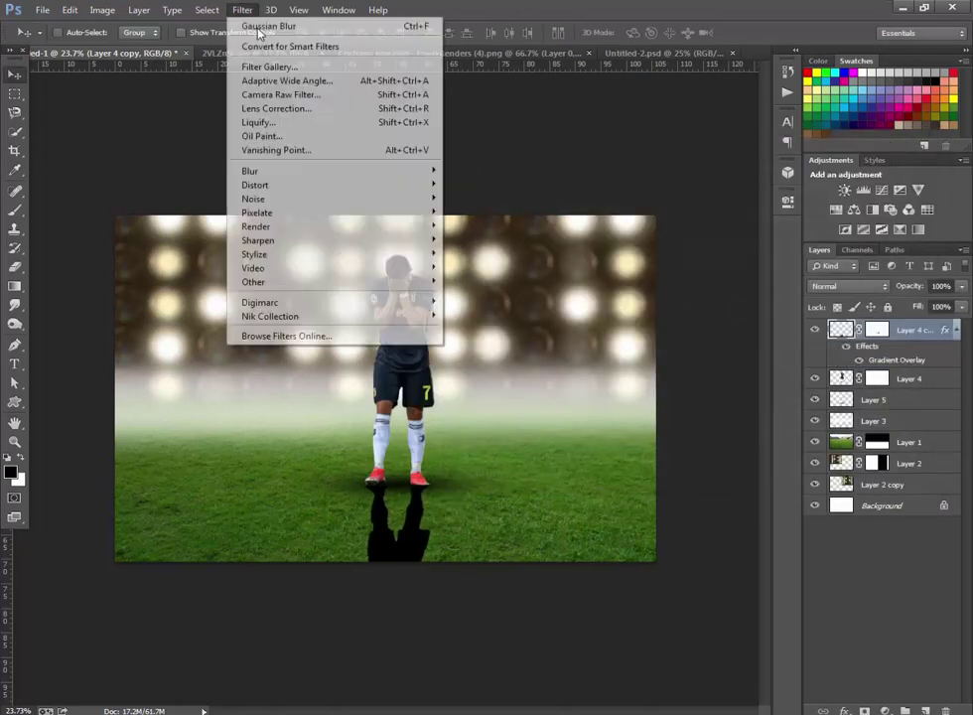
pyautogui.click(496, 275)
pyautogui.moveTo(814, 563)
pyautogui.mouseDown()
pyautogui.moveTo(804, 561)
pyautogui.moveTo(814, 561)
pyautogui.mouseUp()
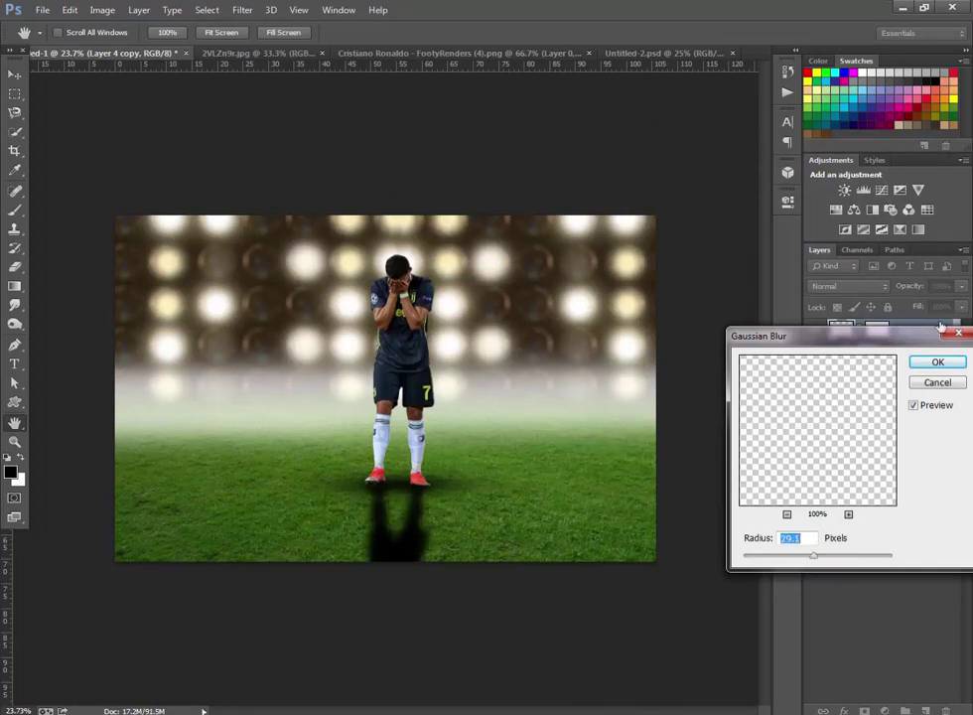
pyautogui.press('Return')
pyautogui.moveTo(961, 286); pyautogui.dragTo(943, 305)
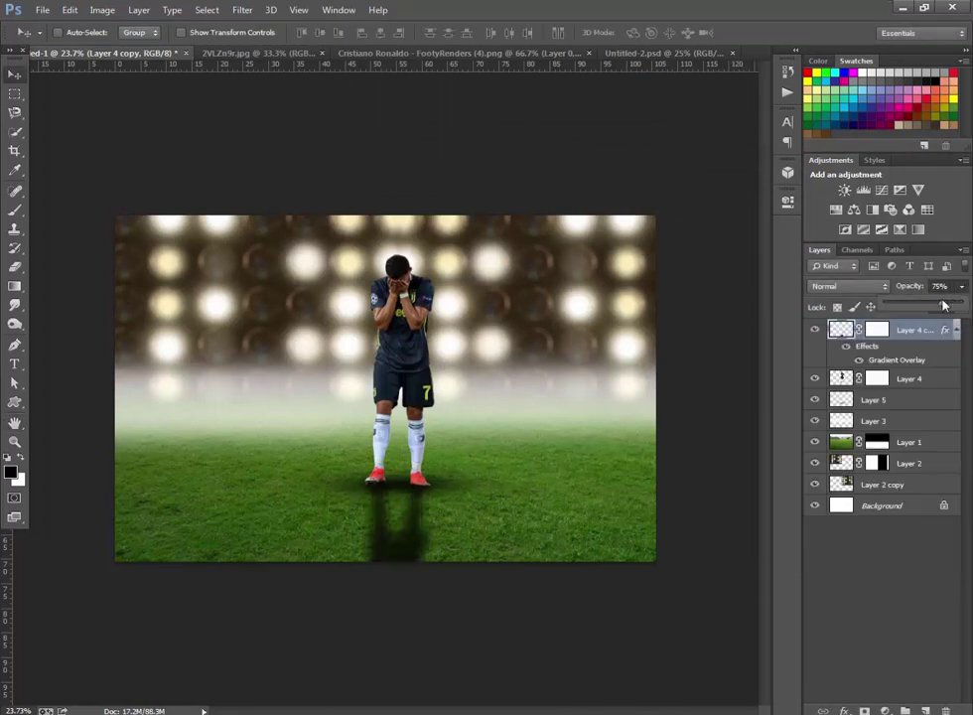
pyautogui.click(911, 387)
# Step: Scale the footballer and his shadow together to about 91%, move them up and commit
pyautogui.hotkey('ctrl', 't')
pyautogui.press('Return')
pyautogui.keyDown('shift'); pyautogui.click(899, 400); pyautogui.keyUp('shift')
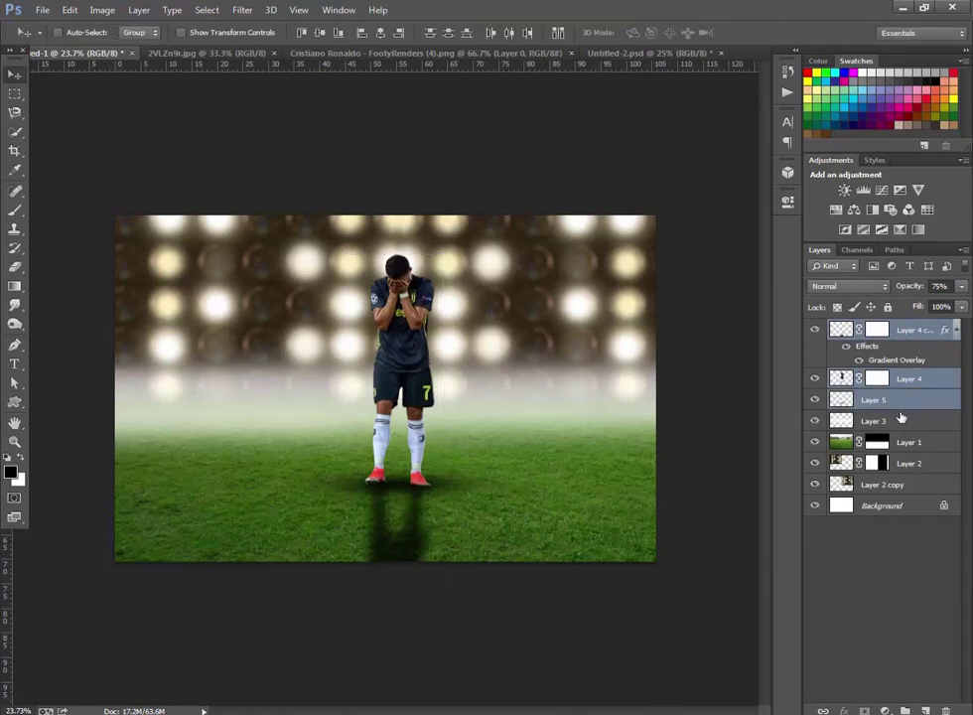
pyautogui.hotkey('ctrl', 't')
pyautogui.moveTo(560, 255); pyautogui.dragTo(547, 269)
pyautogui.moveTo(473, 389); pyautogui.dragTo(469, 383)
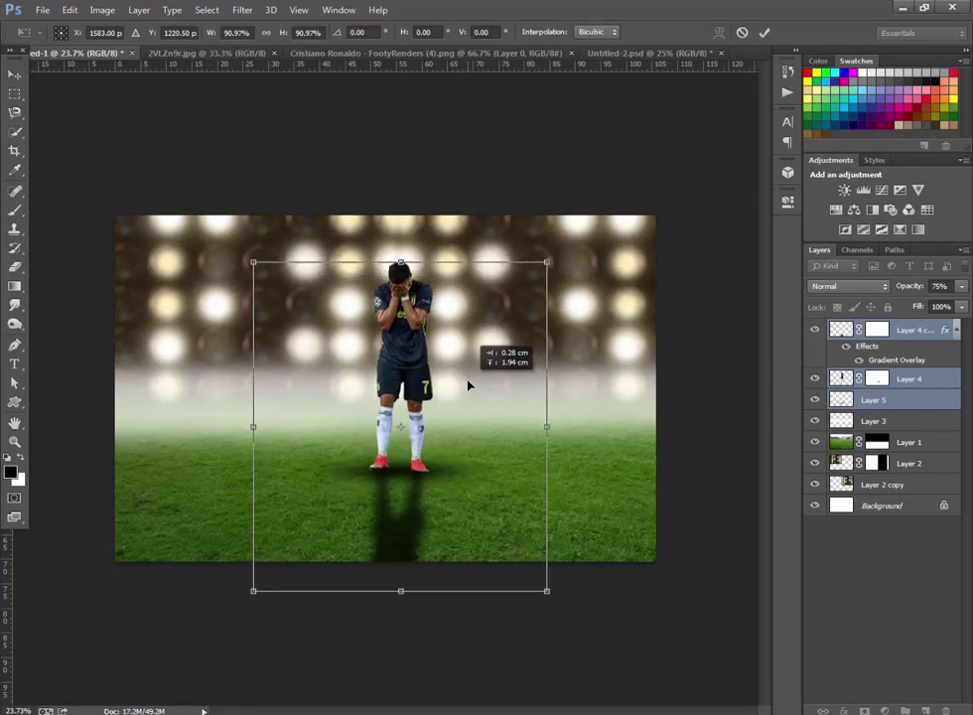
pyautogui.click(765, 32)
# Step: Nudge the player slightly left and move the reflected shadow layer below the footballer's layer
pyautogui.moveTo(408, 352); pyautogui.dragTo(406, 356)
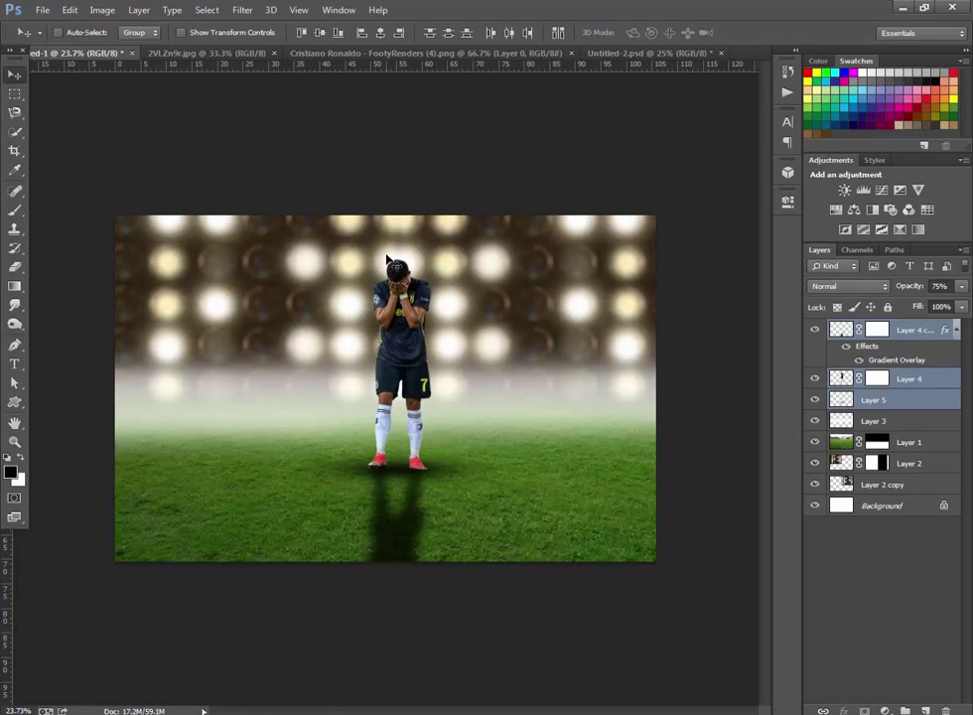
pyautogui.scroll(5, 387, 260)
pyautogui.moveTo(922, 382); pyautogui.dragTo(920, 393)
# Step: On a new top layer, brush the background tone along the hair's left and upper-right edges
pyautogui.hotkey('ctrl', 'shift', 'alt', 'n')
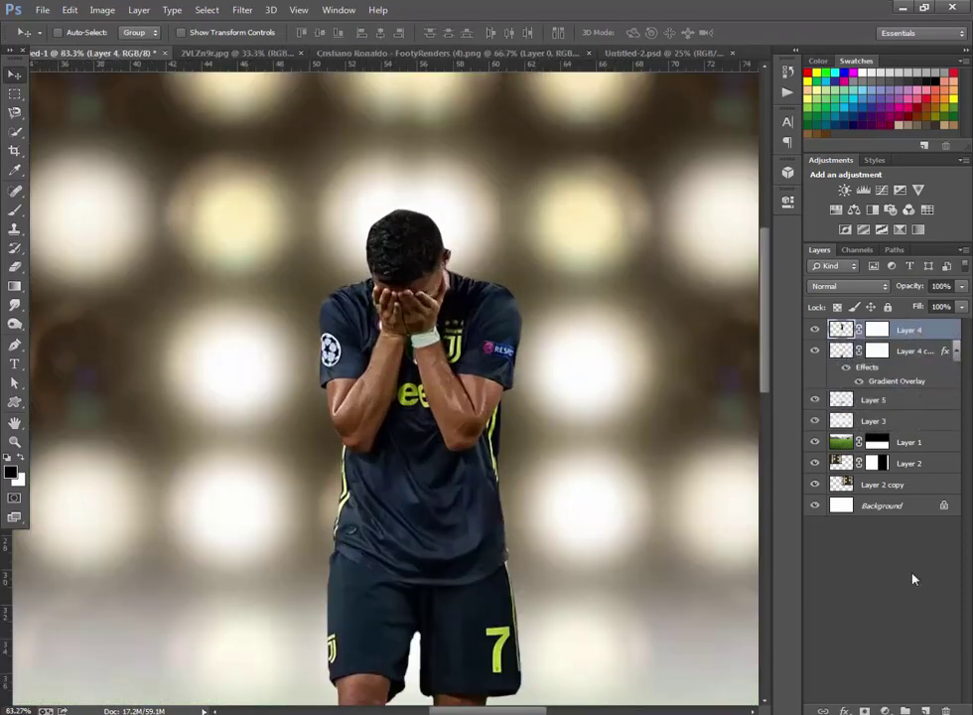
pyautogui.scroll(3, 445, 212)
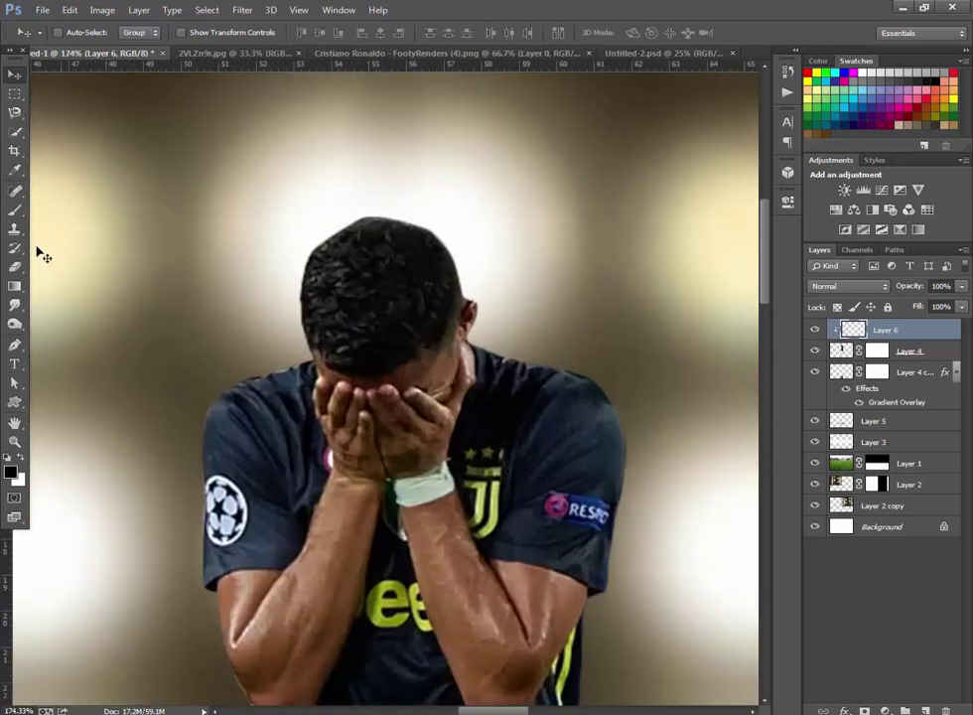
pyautogui.click(15, 211)
pyautogui.rightClick(348, 183)
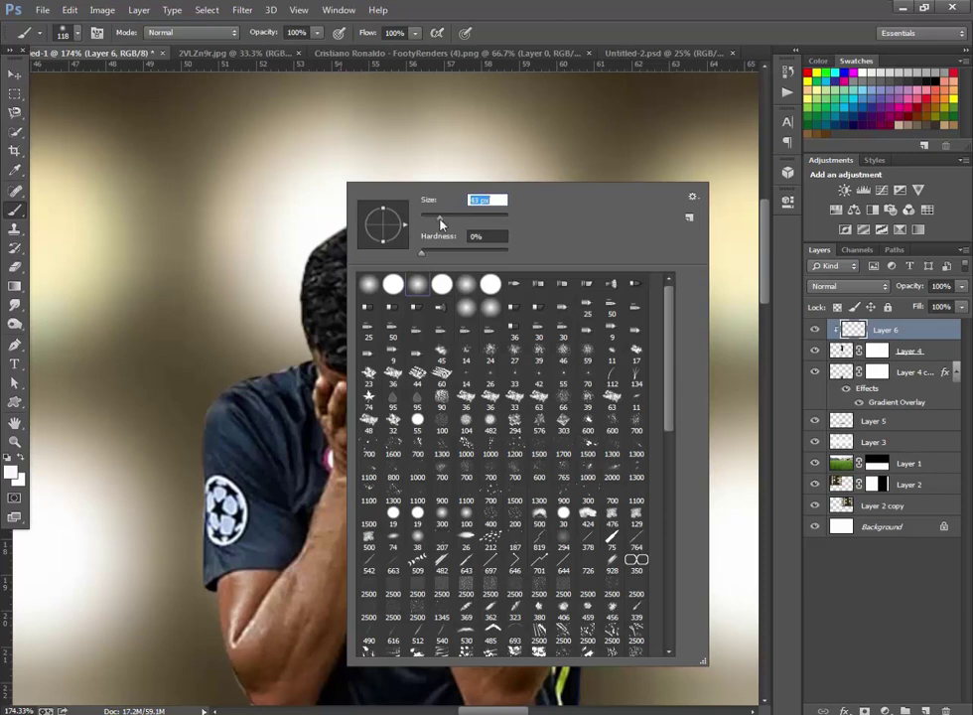
pyautogui.press('Return')
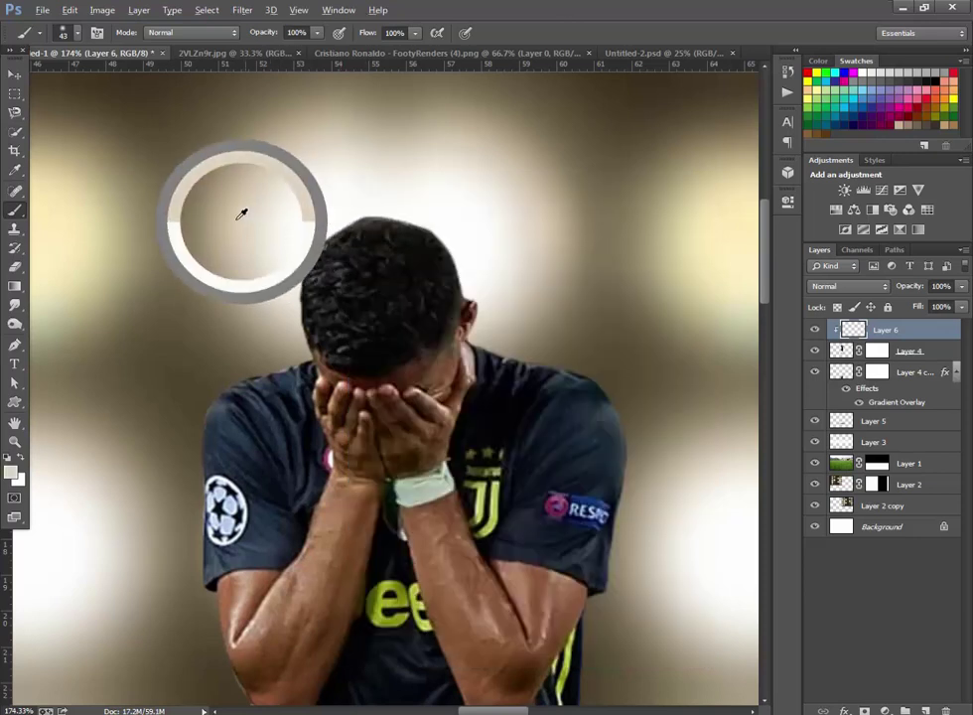
pyautogui.scroll(1, 289, 204)
pyautogui.scroll(1, 295, 202)
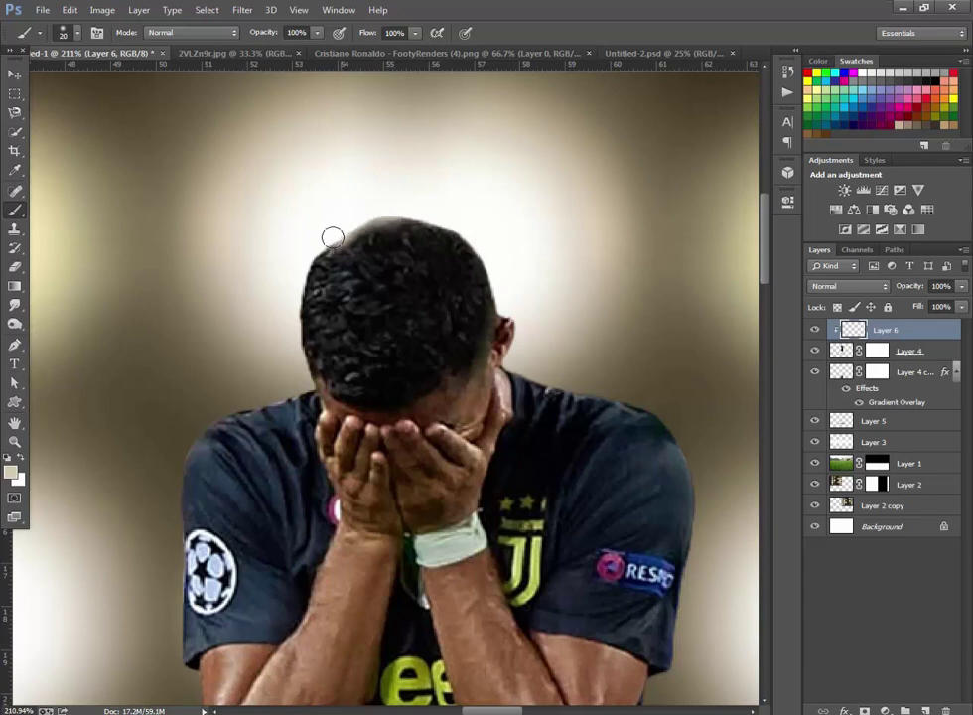
pyautogui.moveTo(299, 282); pyautogui.dragTo(299, 353)
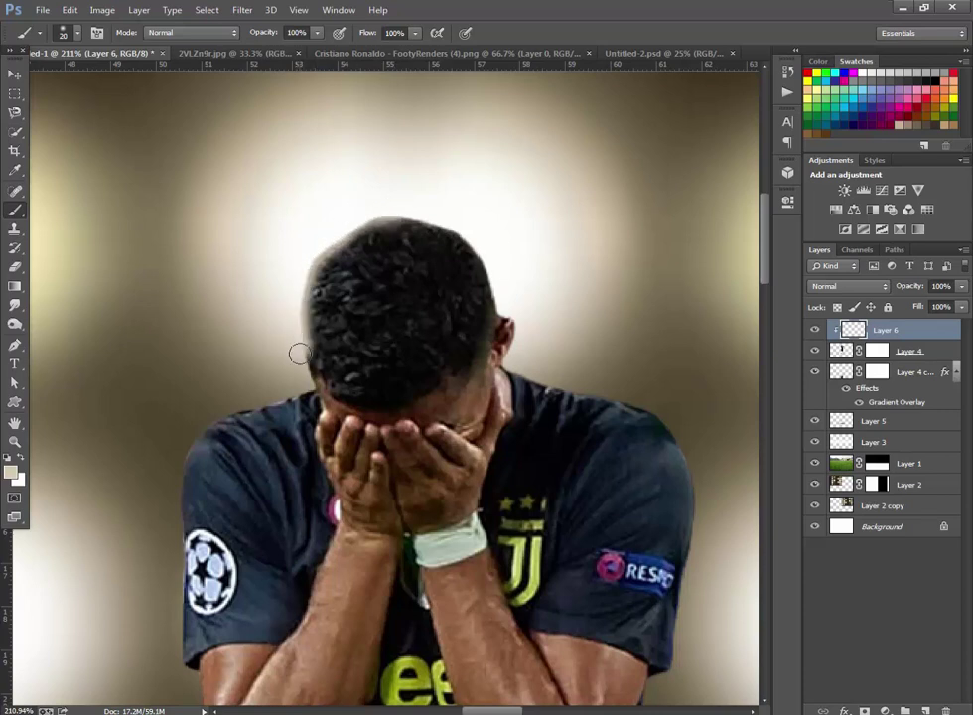
pyautogui.moveTo(441, 218)
pyautogui.mouseDown()
pyautogui.moveTo(478, 245)
pyautogui.moveTo(513, 314)
pyautogui.mouseUp()
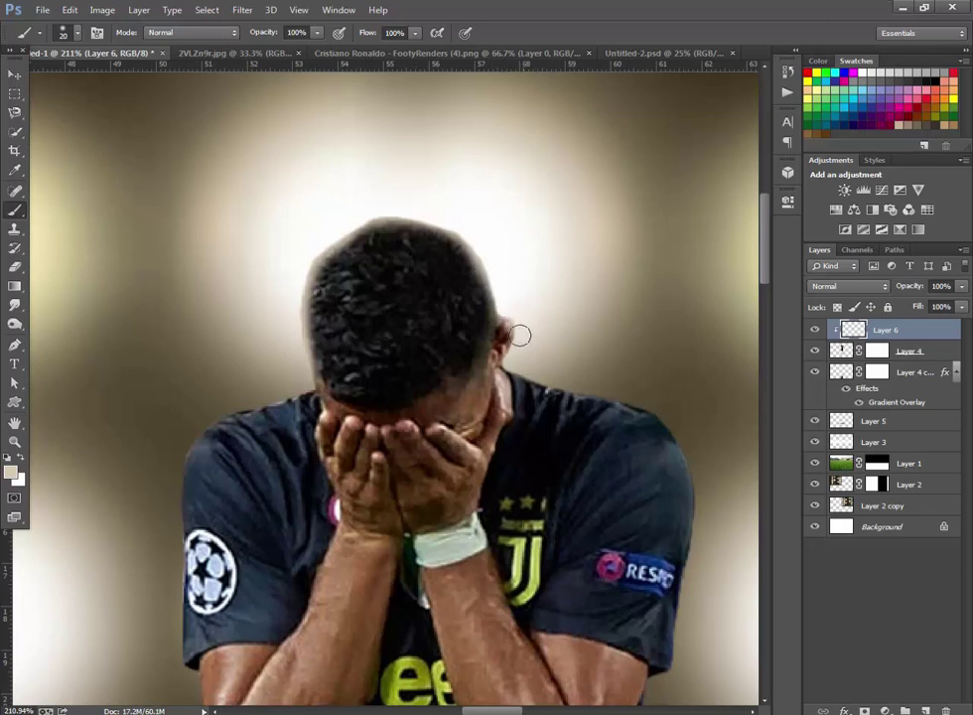
# Step: Set brush opacity to 73% and flow to 68%, deleting the bad stroke in History
pyautogui.scroll(-5, 552, 354)
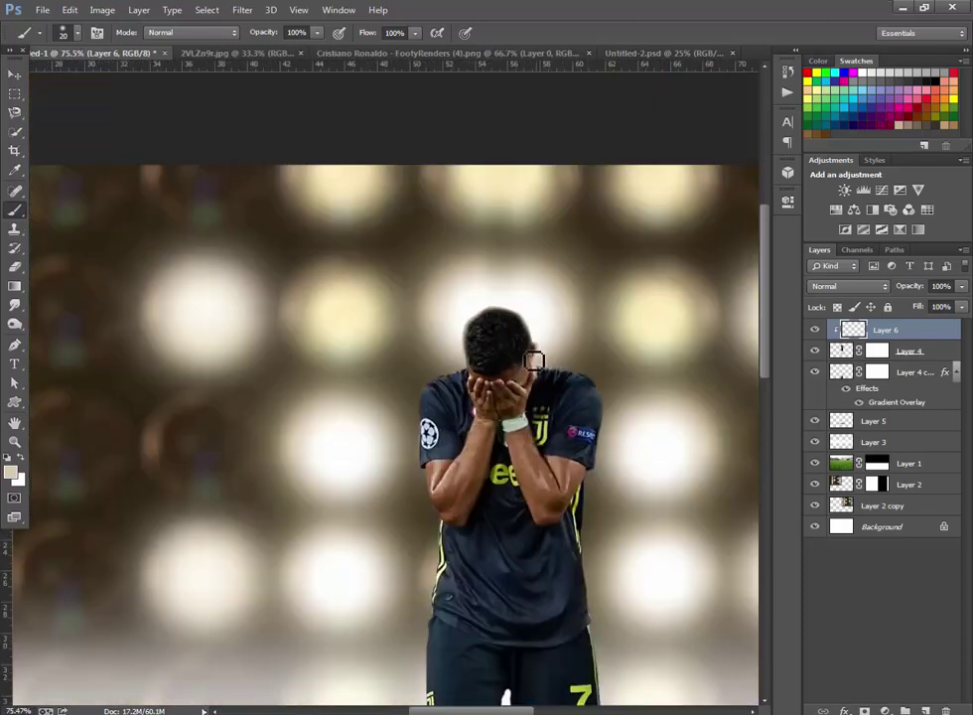
pyautogui.scroll(3, 452, 393)
pyautogui.scroll(2, 453, 393)
pyautogui.moveTo(317, 31); pyautogui.dragTo(296, 54)
pyautogui.click(415, 32)
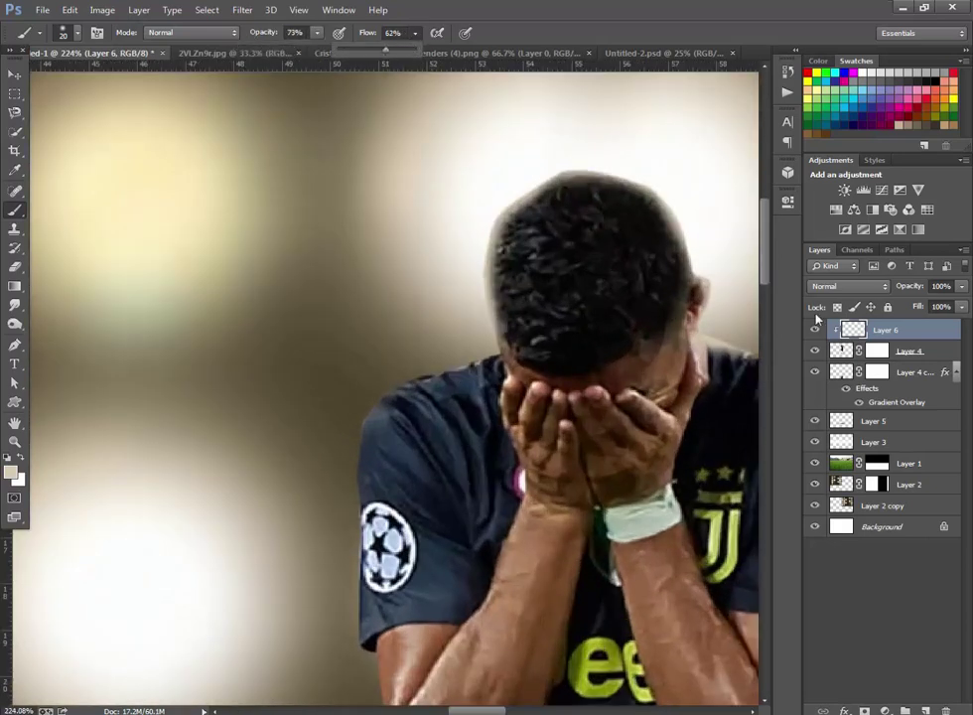
pyautogui.click(785, 70)
pyautogui.click(745, 466)
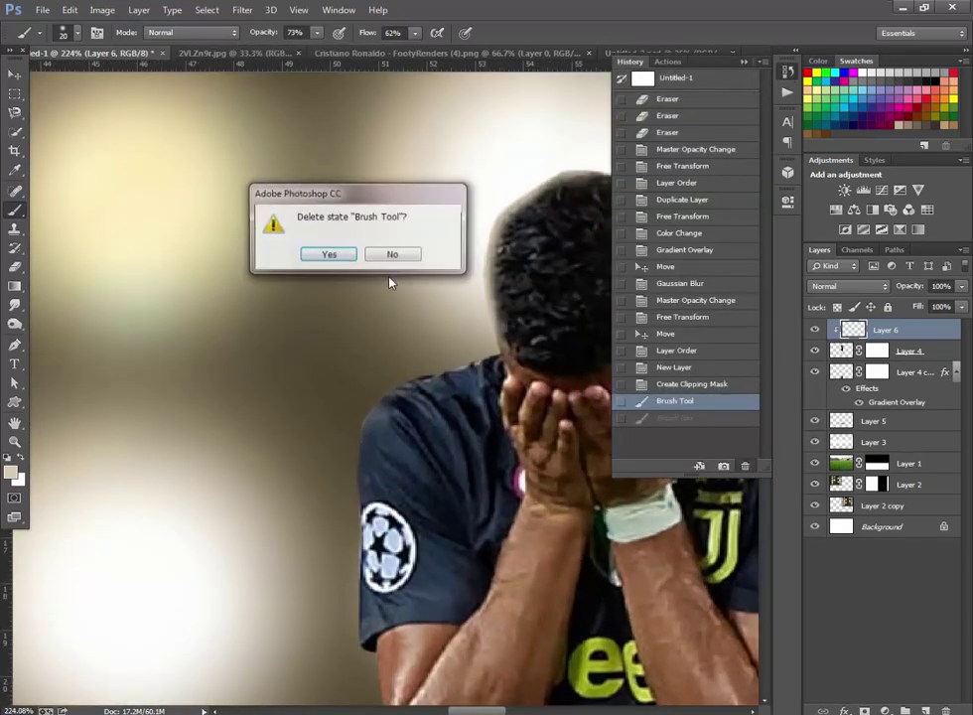
pyautogui.press('Return')
pyautogui.click(730, 52)
pyautogui.moveTo(415, 57); pyautogui.dragTo(421, 57)
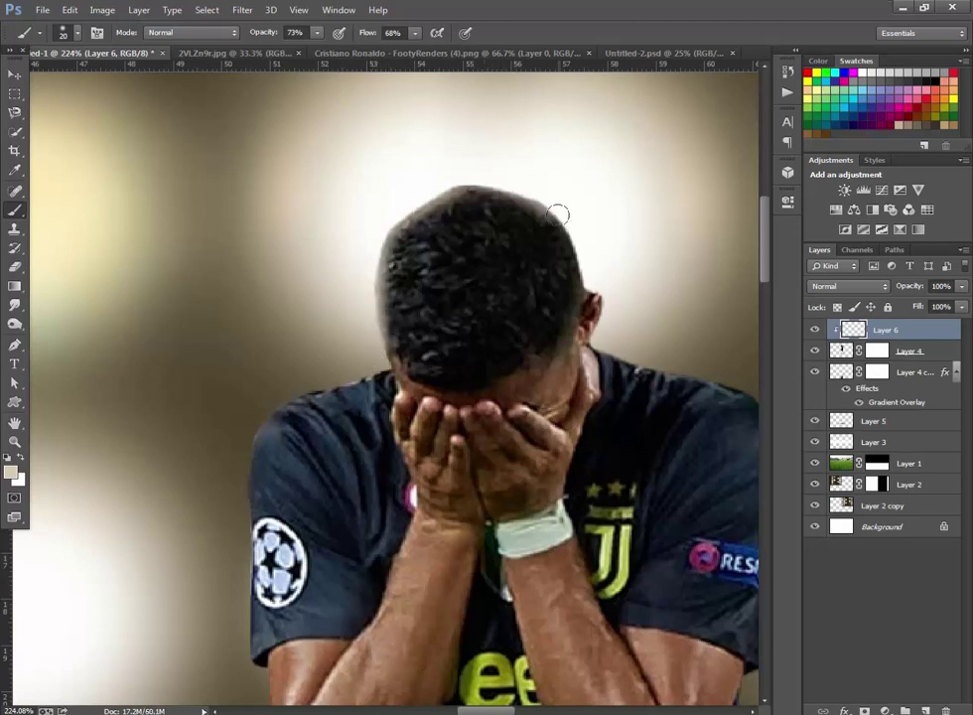
# Step: Smooth the top of the hair and the arm's left edge into the background
pyautogui.moveTo(535, 191); pyautogui.dragTo(459, 170)
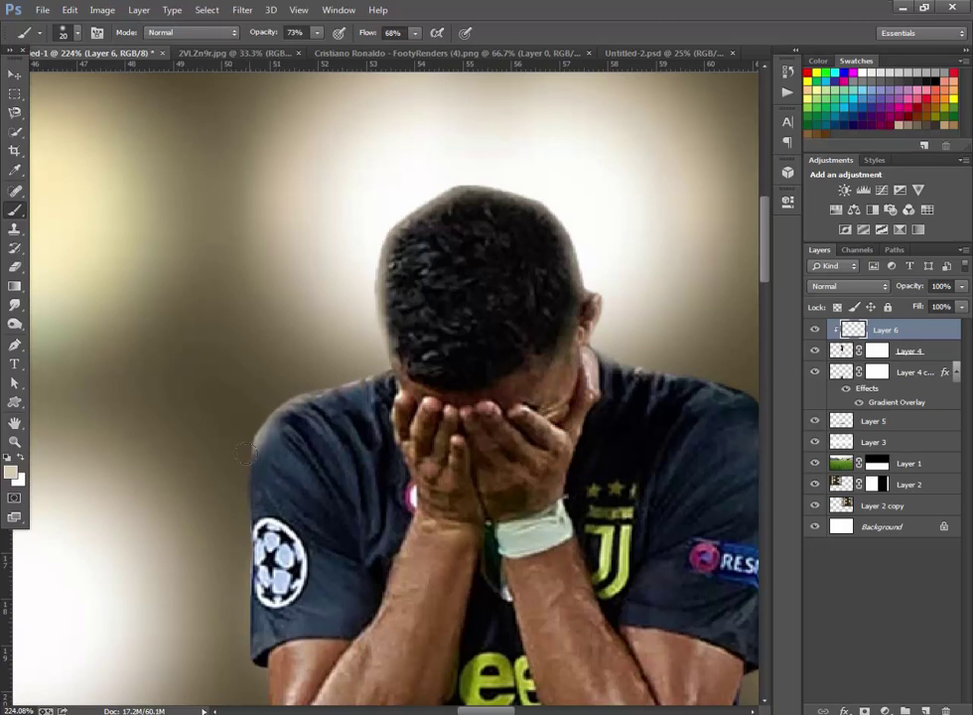
pyautogui.moveTo(235, 526)
pyautogui.mouseDown()
pyautogui.moveTo(239, 631)
pyautogui.moveTo(320, 348)
pyautogui.mouseUp()
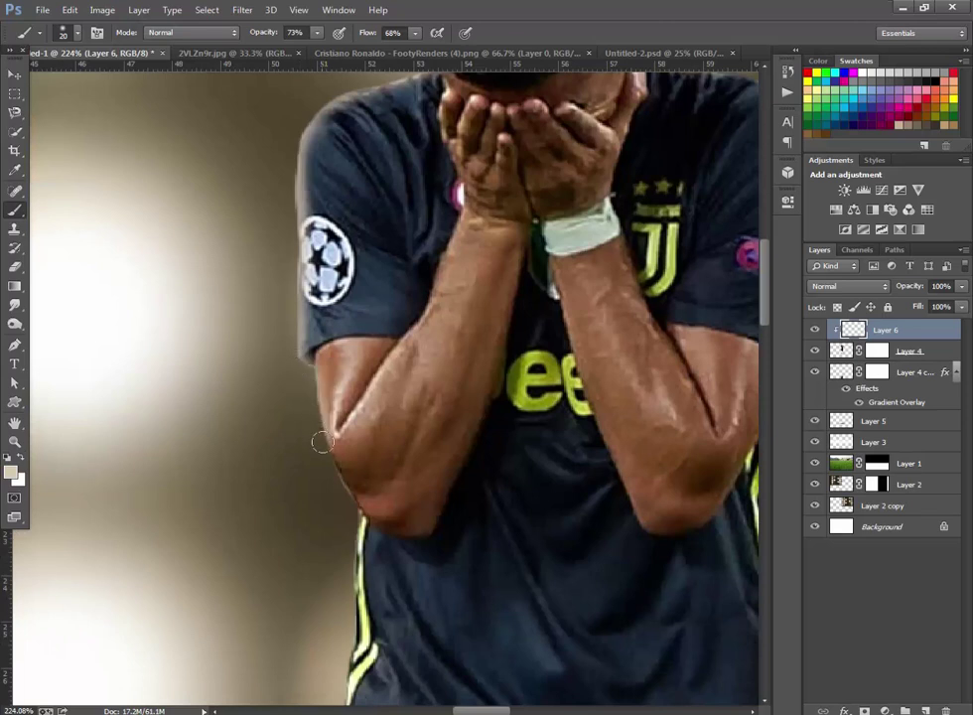
pyautogui.scroll(-3, 308, 525)
pyautogui.scroll(-1, 474, 532)
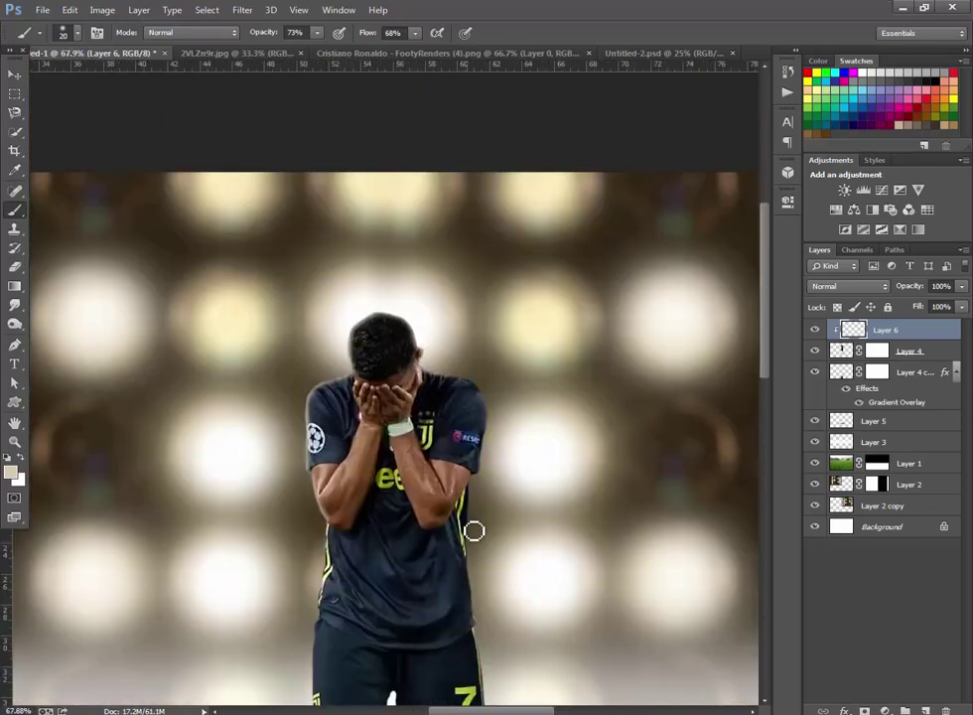
pyautogui.scroll(-2, 474, 531)
# Step: Select the player's layers, shift the player slightly right and dismiss the no-layers-selected error
pyautogui.keyDown('shift'); pyautogui.click(919, 373); pyautogui.keyUp('shift')
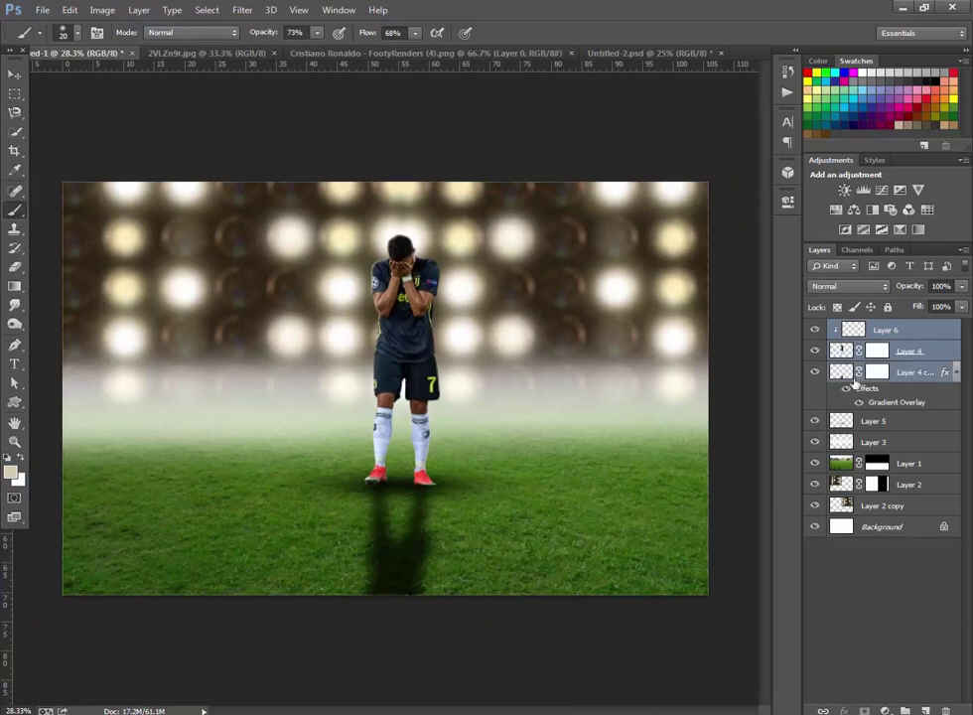
pyautogui.moveTo(393, 266); pyautogui.dragTo(402, 268)
pyautogui.scroll(1, 402, 266)
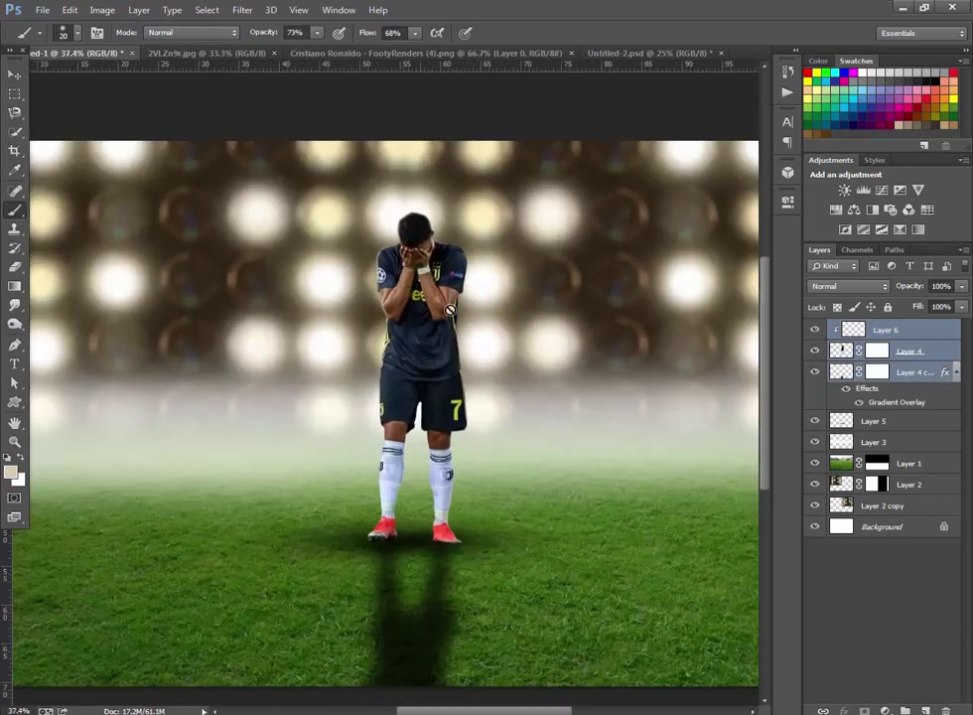
pyautogui.scroll(-3, 402, 267)
pyautogui.scroll(1, 397, 263)
pyautogui.click(392, 259)
pyautogui.scroll(1, 428, 265)
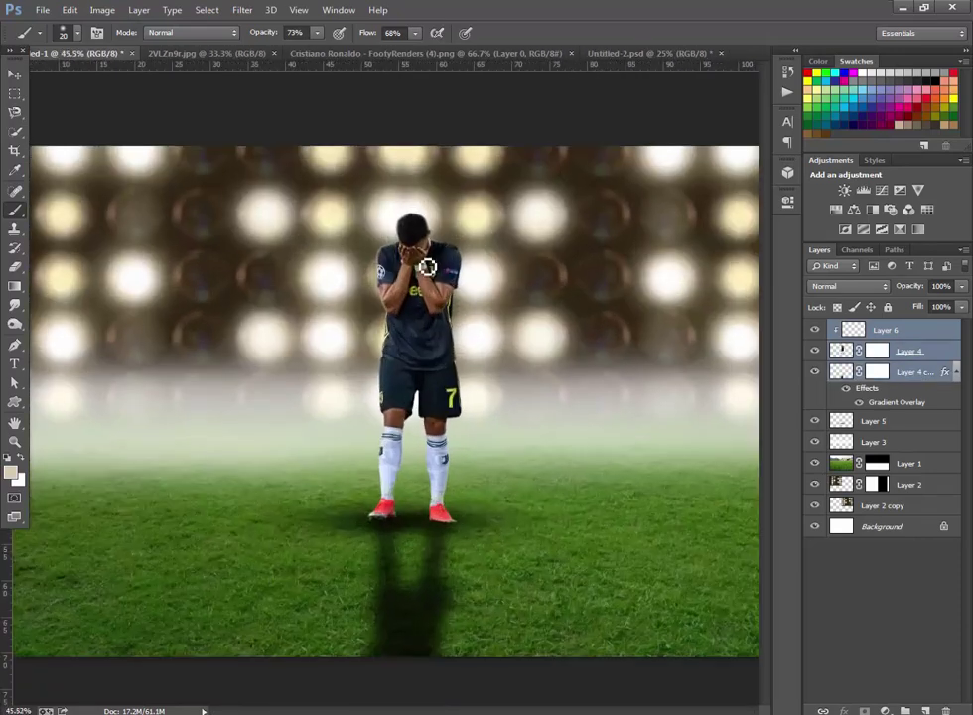
pyautogui.scroll(2, 428, 266)
pyautogui.scroll(2, 523, 282)
pyautogui.scroll(1, 306, 402)
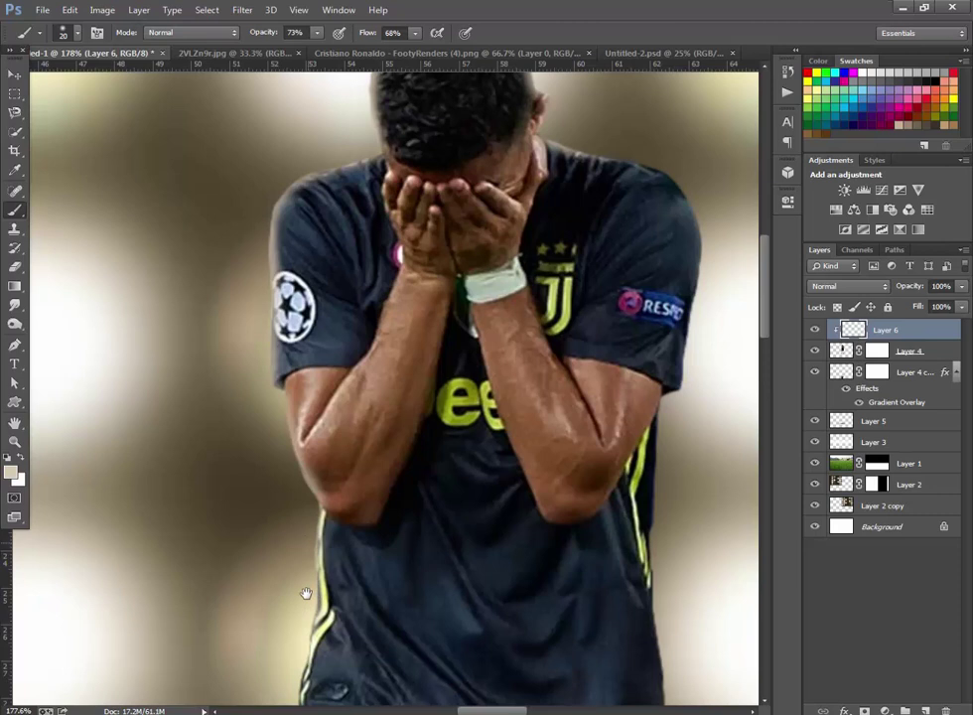
# Step: Sample the background colour and blend the shorts' left, inner and lower-right edges into it
pyautogui.moveTo(306, 593); pyautogui.dragTo(324, 484)
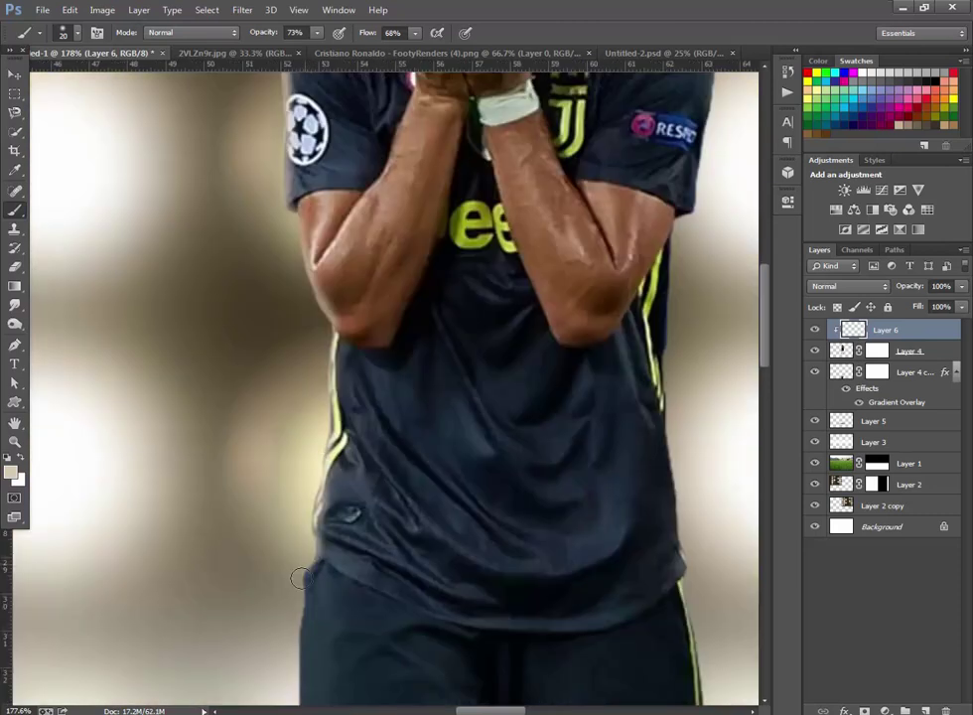
pyautogui.scroll(-5, 303, 482)
pyautogui.keyDown('alt'); pyautogui.click(295, 474); pyautogui.keyUp('alt')
pyautogui.moveTo(295, 473)
pyautogui.mouseDown()
pyautogui.moveTo(320, 646)
pyautogui.moveTo(304, 584)
pyautogui.mouseUp()
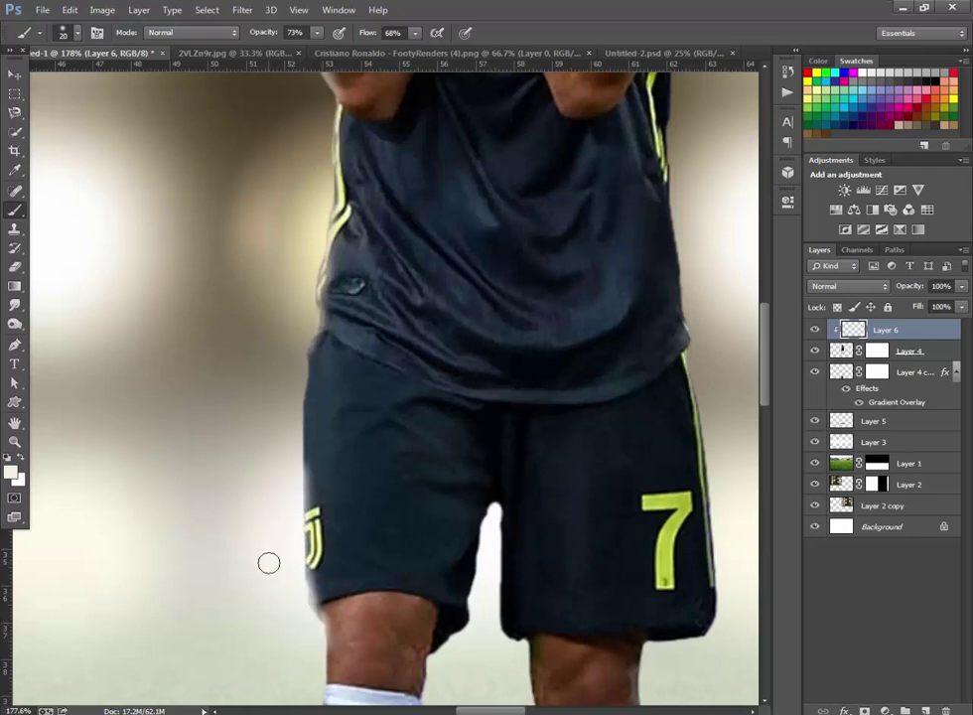
pyautogui.scroll(-3, 269, 563)
pyautogui.moveTo(430, 454)
pyautogui.mouseDown()
pyautogui.moveTo(493, 301)
pyautogui.moveTo(500, 417)
pyautogui.moveTo(523, 434)
pyautogui.mouseUp()
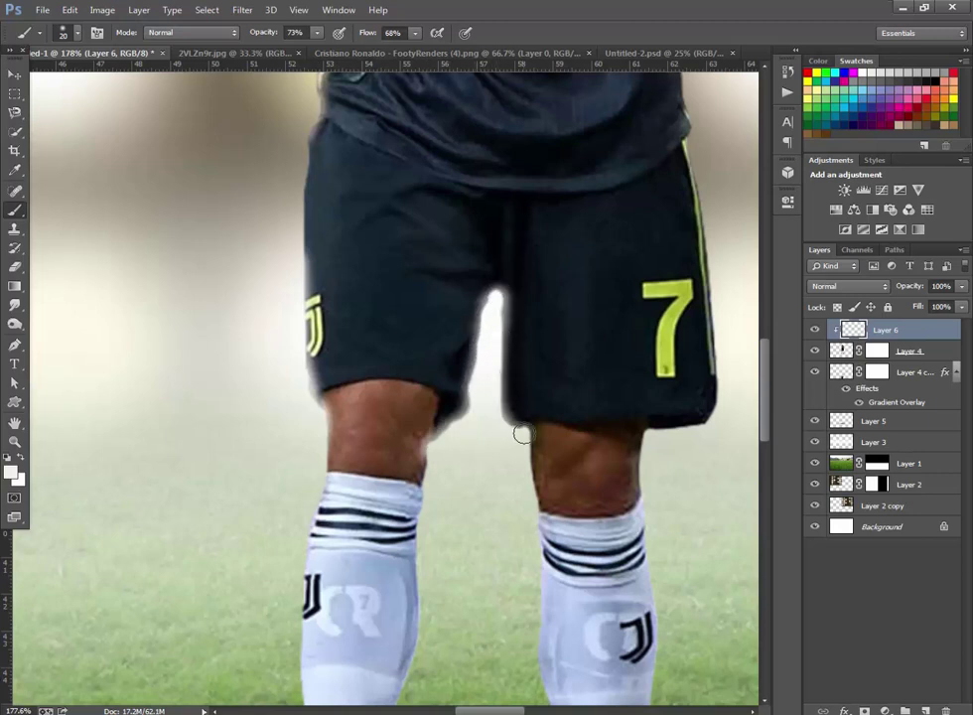
pyautogui.moveTo(657, 432)
pyautogui.mouseDown()
pyautogui.moveTo(717, 419)
pyautogui.moveTo(726, 348)
pyautogui.moveTo(723, 393)
pyautogui.mouseUp()
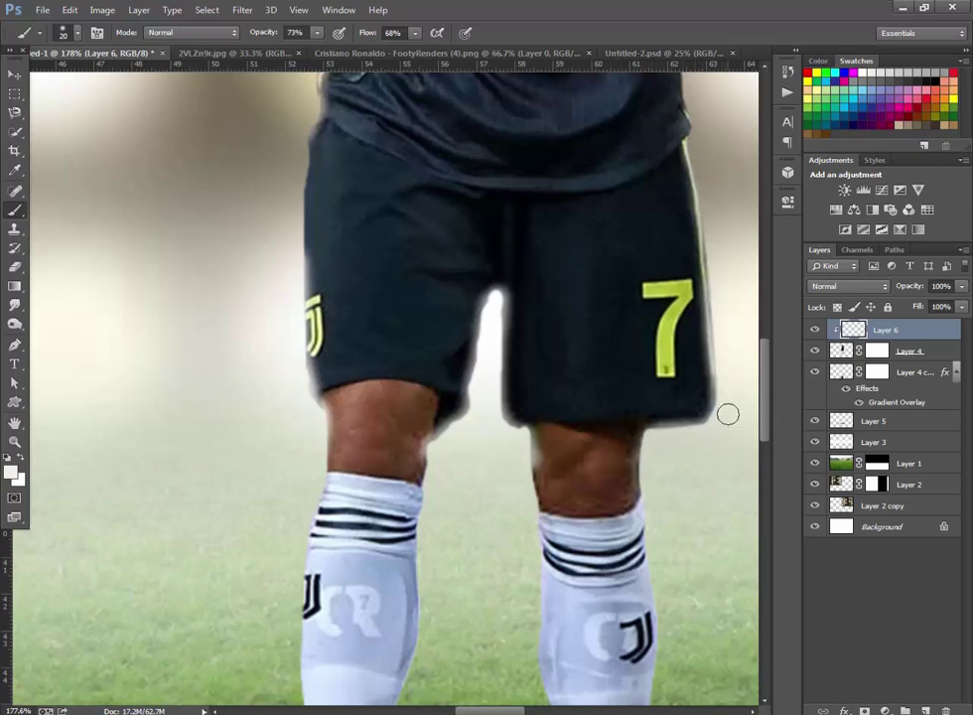
pyautogui.scroll(-3, 728, 370)
pyautogui.scroll(2, 728, 248)
pyautogui.scroll(1, 691, 200)
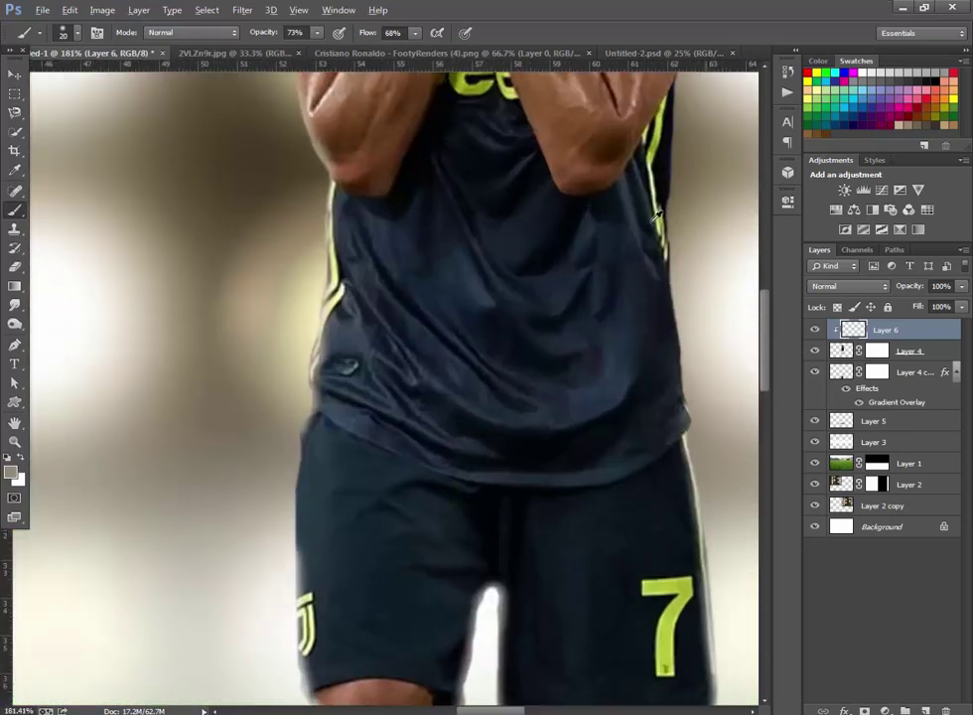
# Step: Sample the colour beside the torso and blend the torso's right and shirt edges into the background
pyautogui.moveTo(278, 224); pyautogui.dragTo(278, 263)
pyautogui.scroll(1, 440, 203)
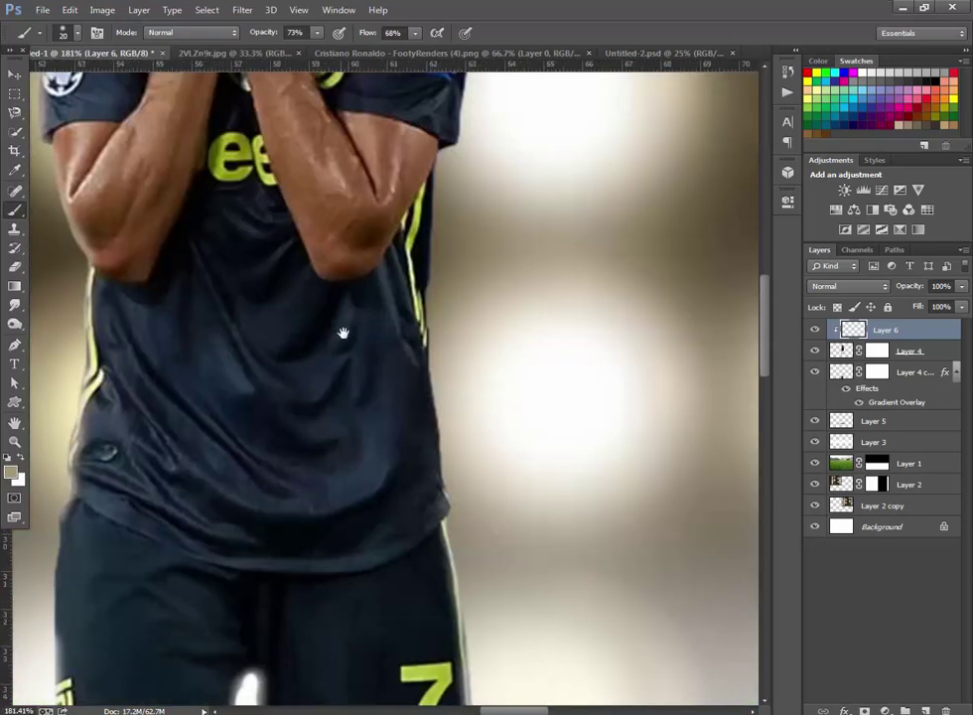
pyautogui.scroll(1, 440, 204)
pyautogui.moveTo(442, 188); pyautogui.dragTo(456, 478)
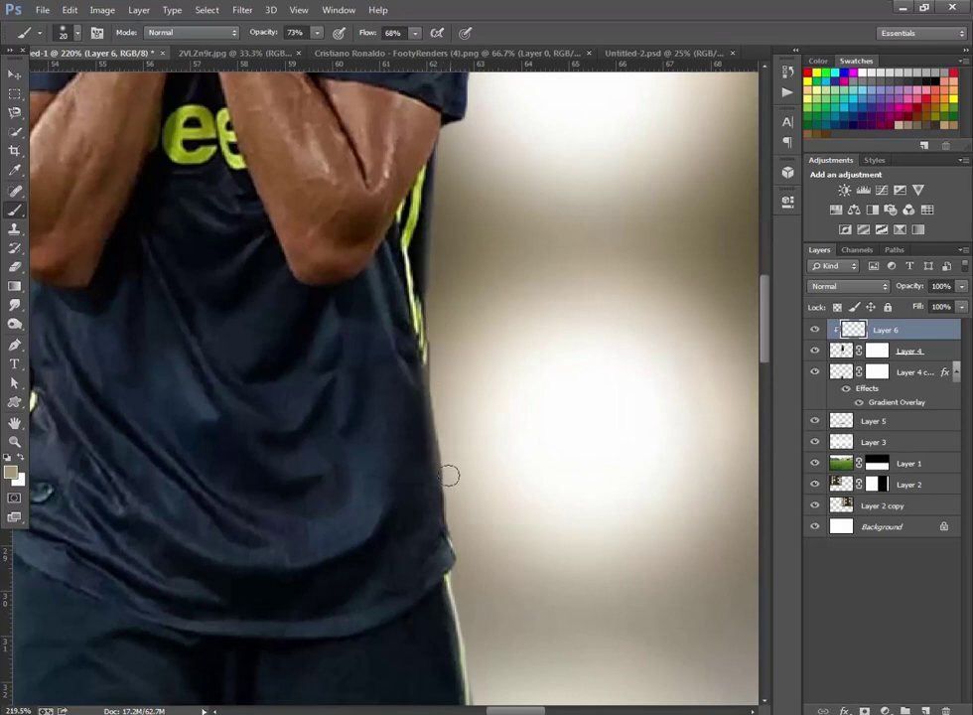
pyautogui.scroll(-5, 506, 302)
pyautogui.scroll(5, 457, 390)
pyautogui.moveTo(457, 391); pyautogui.dragTo(447, 462)
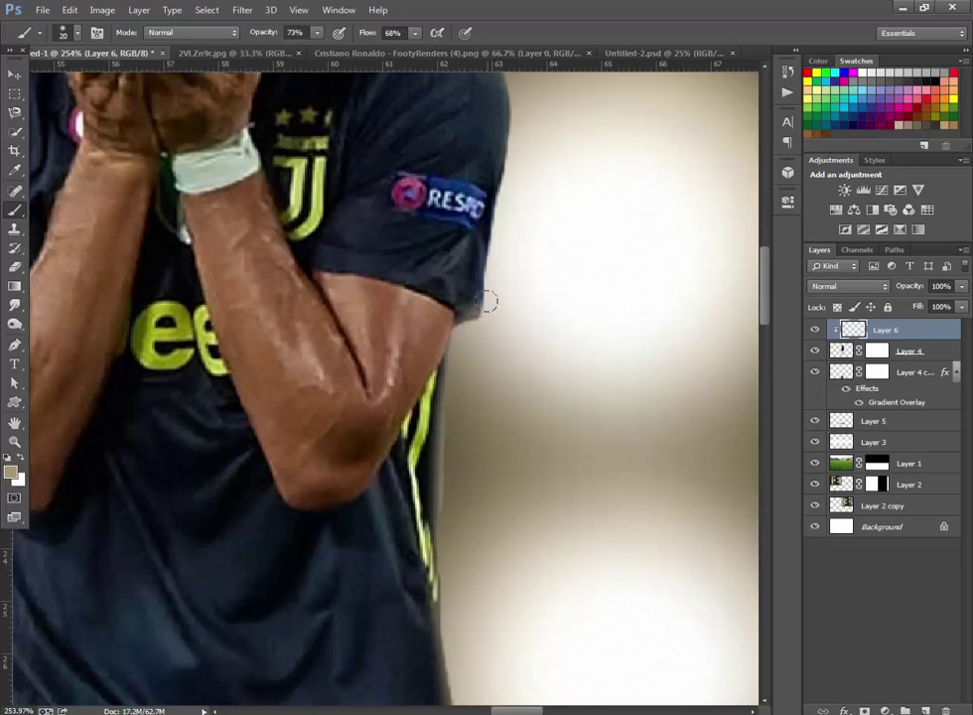
pyautogui.moveTo(536, 208); pyautogui.dragTo(536, 441)
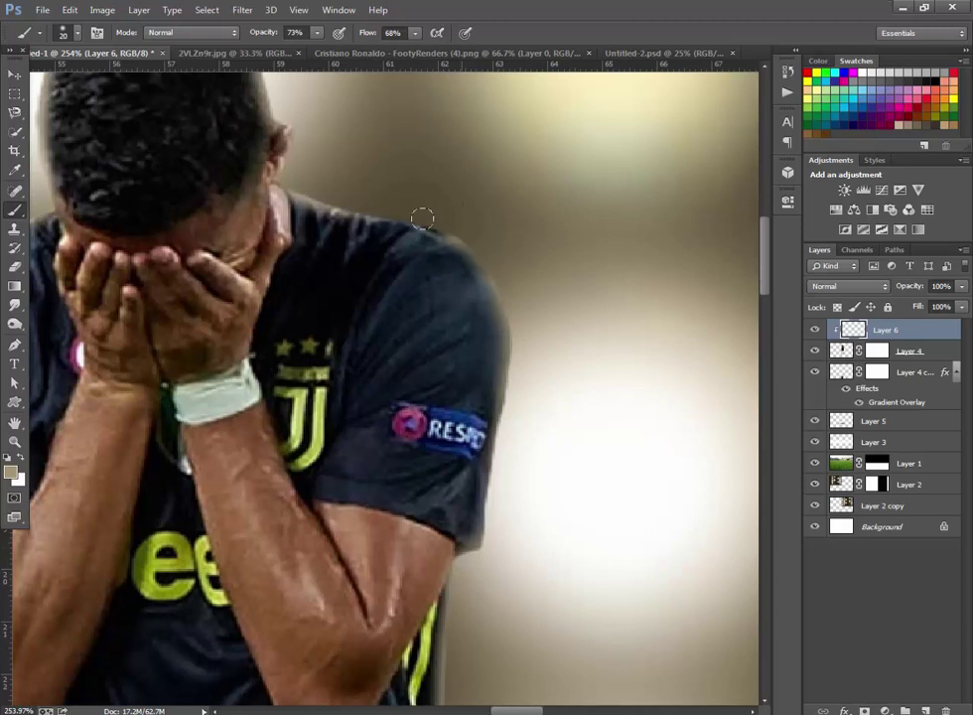
pyautogui.scroll(-2, 298, 106)
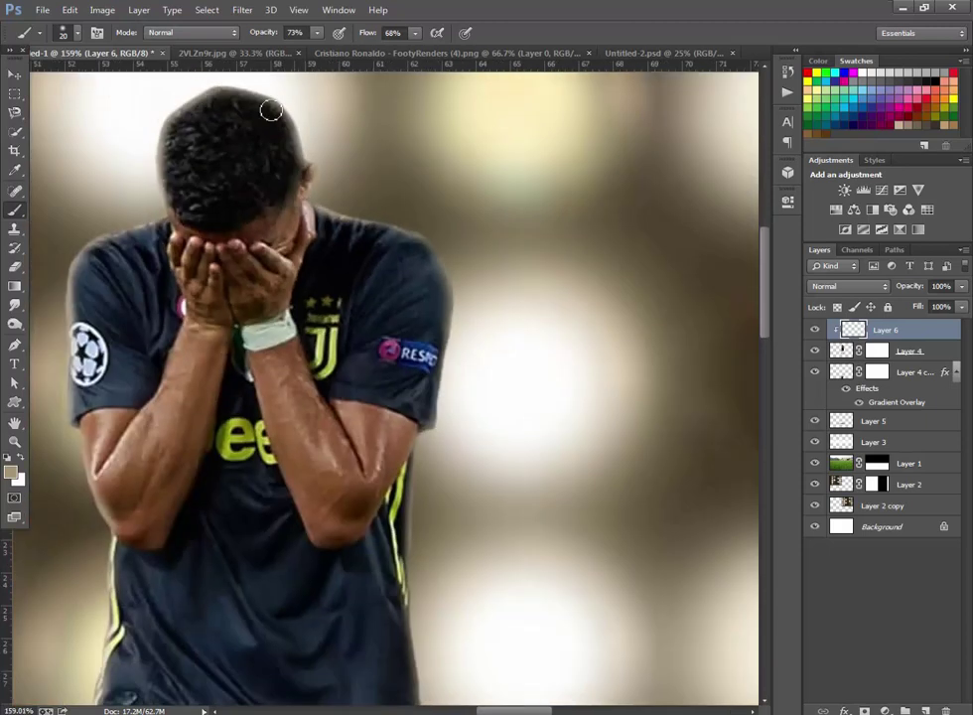
pyautogui.scroll(-4, 136, 185)
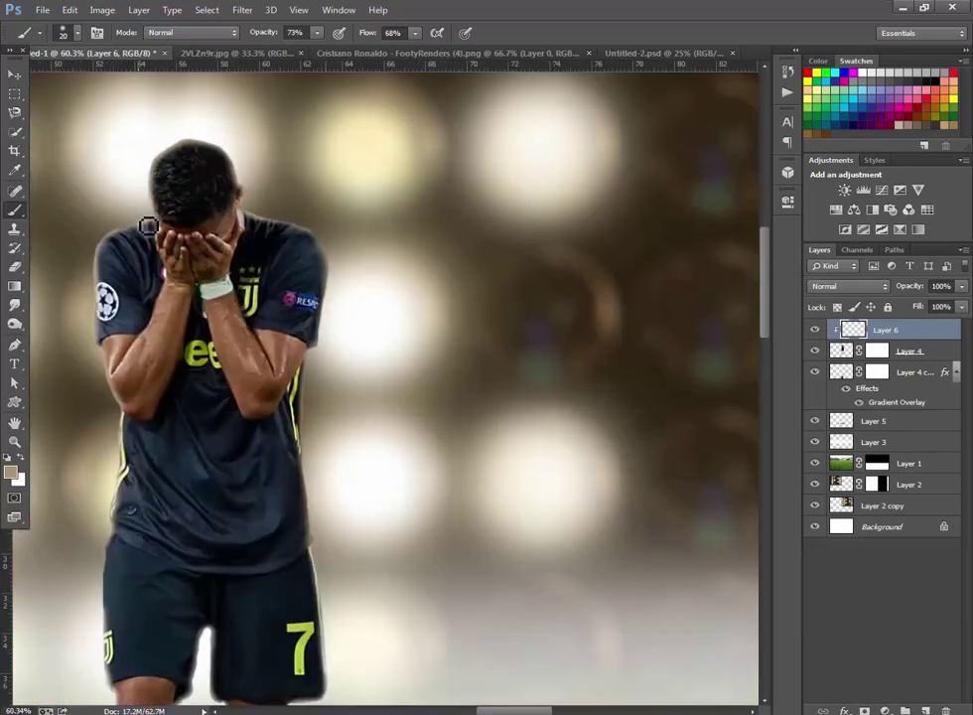
pyautogui.scroll(-3, 148, 223)
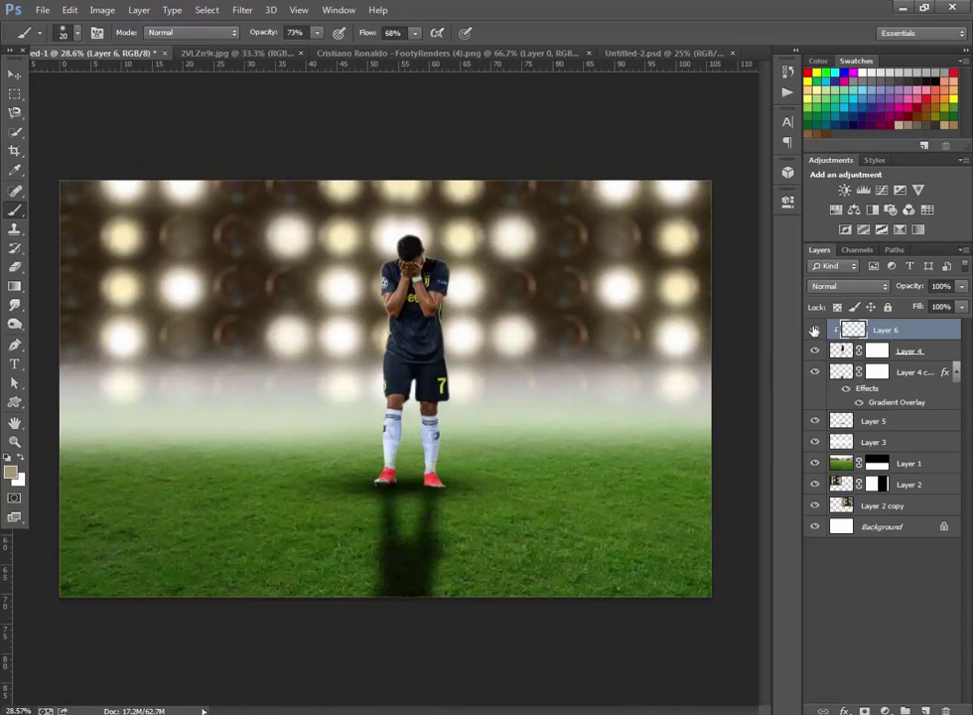
# Step: Add a Brightness/Contrast adjustment (brightness -14, contrast 20) with an inverted black mask, clipped to Layer 6
pyautogui.click(885, 711)
pyautogui.click(874, 446)
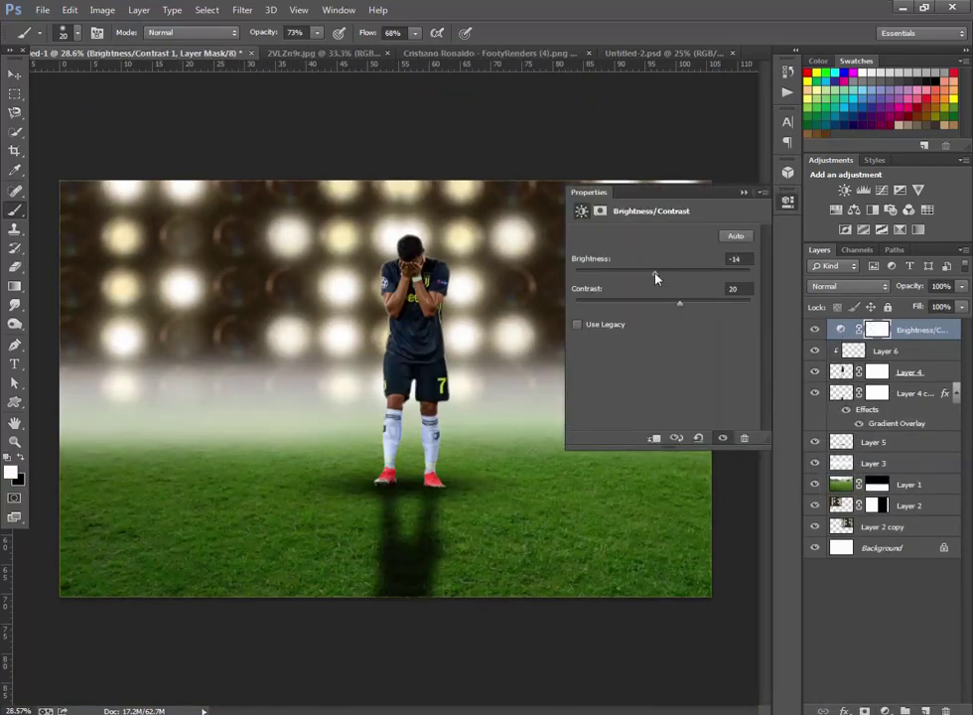
pyautogui.click(744, 191)
pyautogui.hotkey('ctrl', 'i')
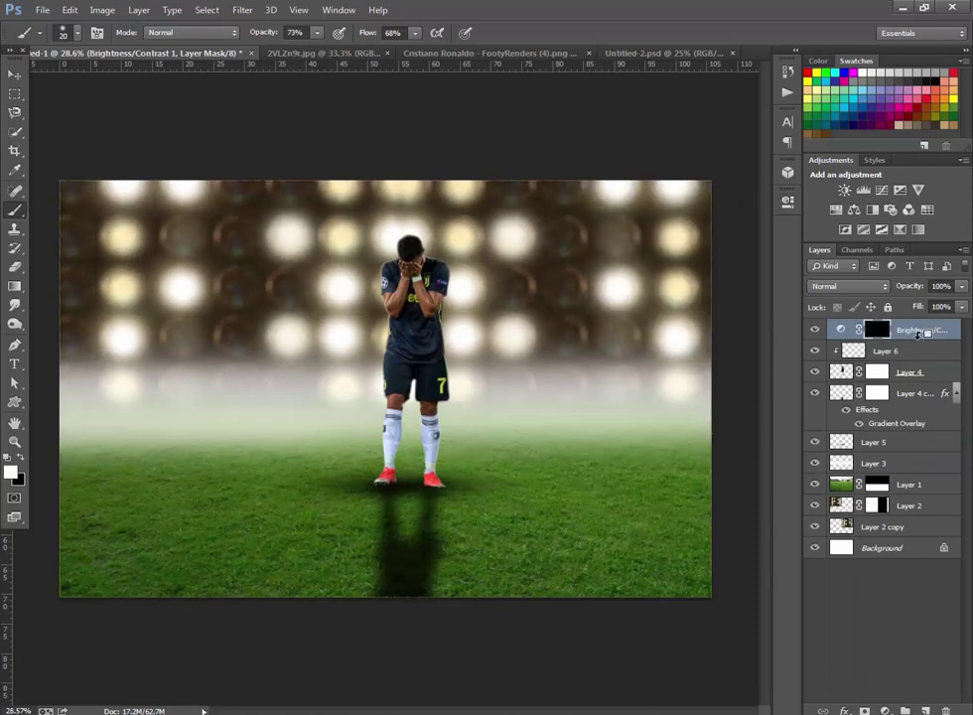
pyautogui.hotkey('ctrl', 'alt', 'g')
pyautogui.keyDown('ctrl'); pyautogui.click(842, 373); pyautogui.keyUp('ctrl')
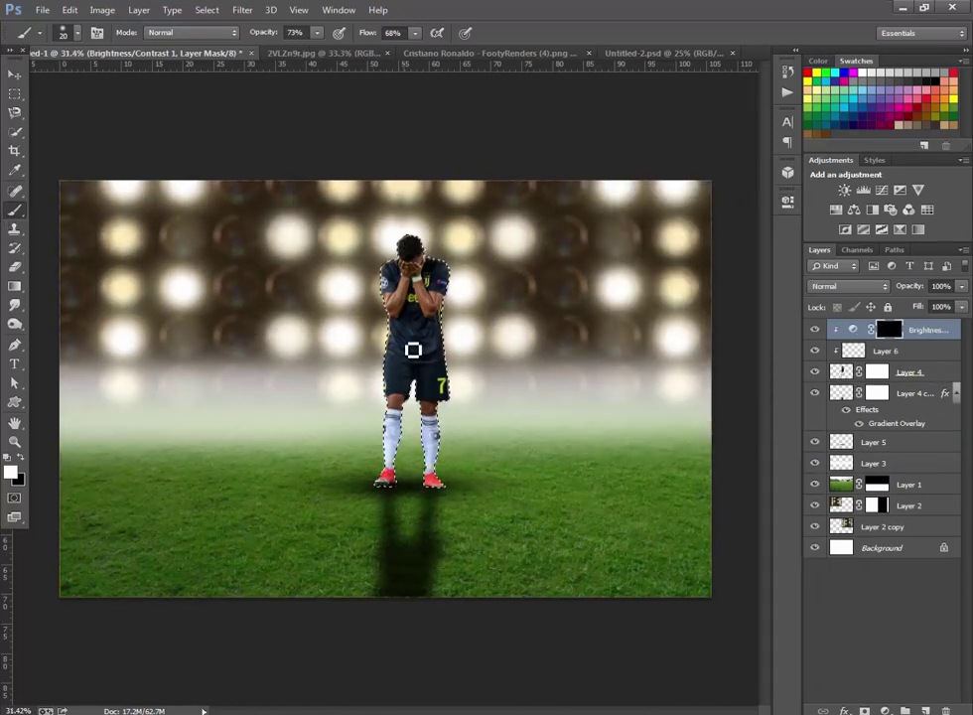
# Step: With brush opacity and flow at 100% and size 125, paint the brightening back onto the player's arm
pyautogui.scroll(2, 408, 347)
pyautogui.scroll(2, 428, 309)
pyautogui.press('0')
pyautogui.hotkey('shift', '0')
pyautogui.press(']')
pyautogui.press(']')
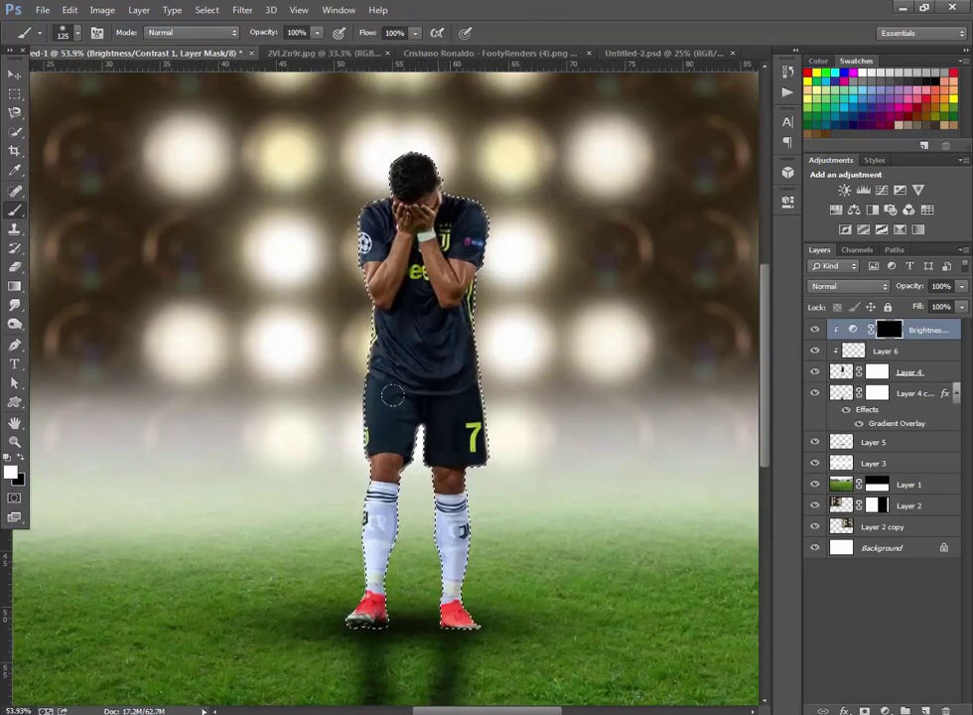
pyautogui.moveTo(365, 610); pyautogui.dragTo(393, 270)
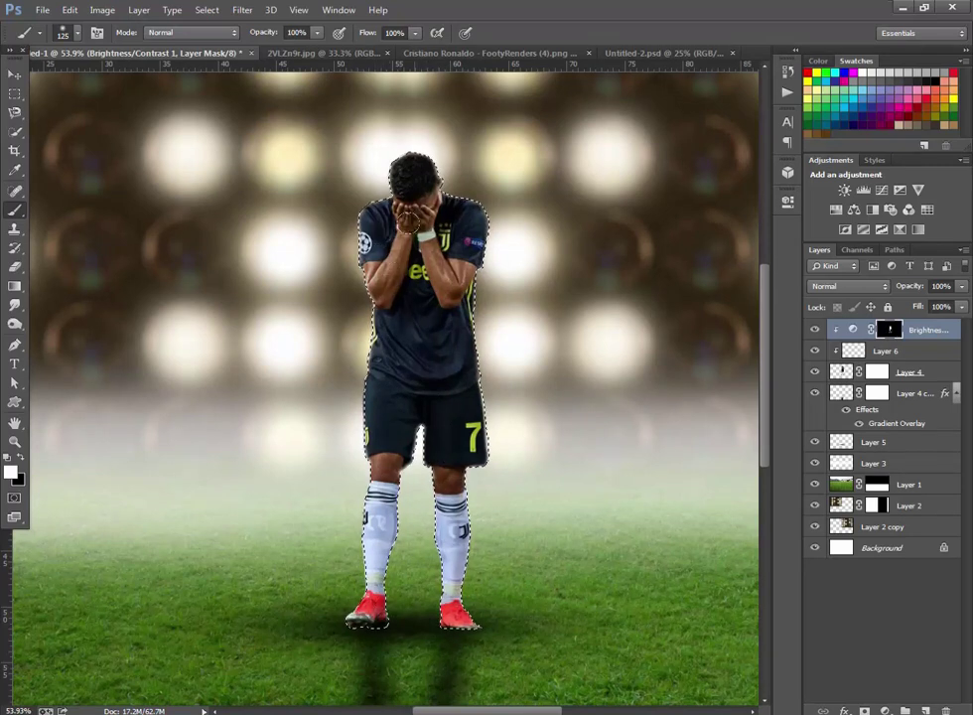
pyautogui.scroll(3, 412, 194)
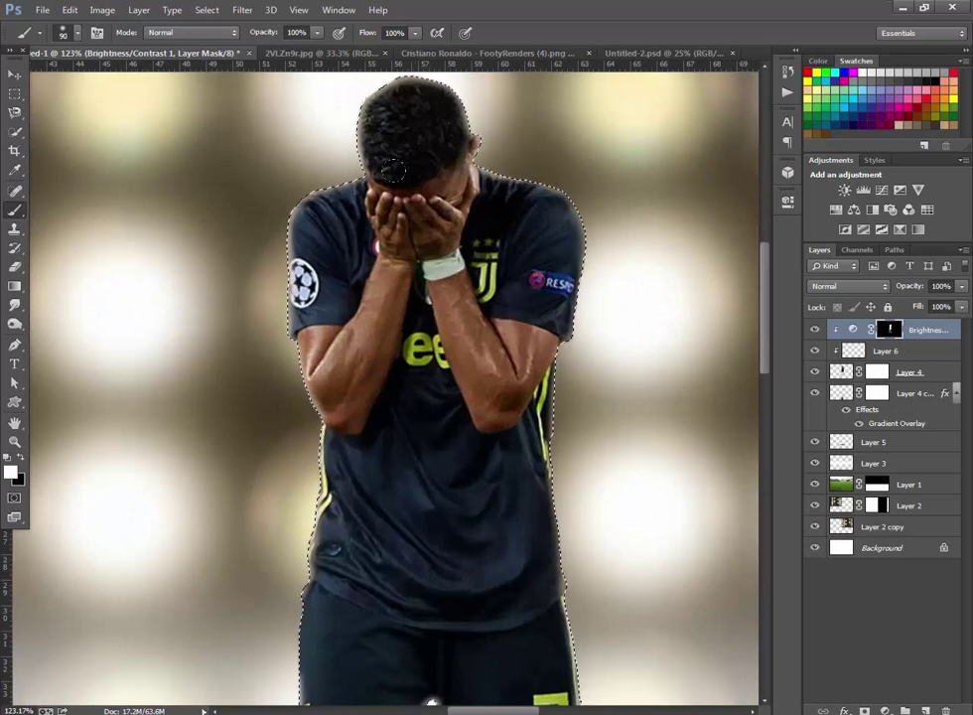
# Step: Deselect the player and lower the Brightness/Contrast 1 layer's opacity to 72%
pyautogui.click(207, 10)
pyautogui.click(218, 37)
pyautogui.click(962, 286)
pyautogui.moveTo(958, 305); pyautogui.dragTo(942, 308)
pyautogui.scroll(-3, 593, 283)
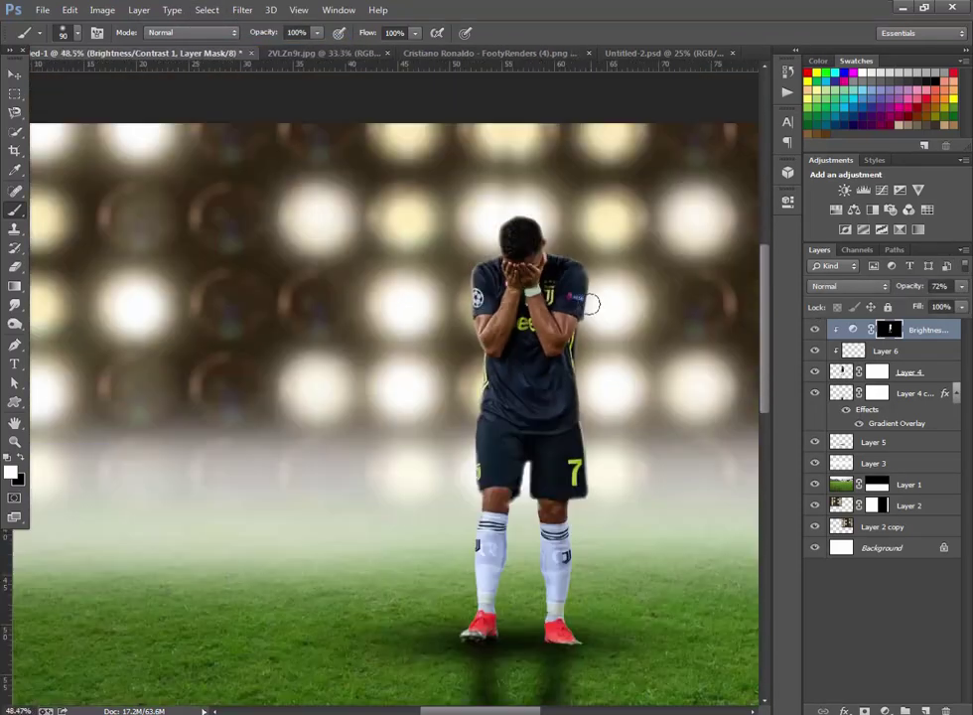
pyautogui.scroll(-2, 593, 308)
pyautogui.scroll(3, 593, 308)
pyautogui.scroll(2, 639, 311)
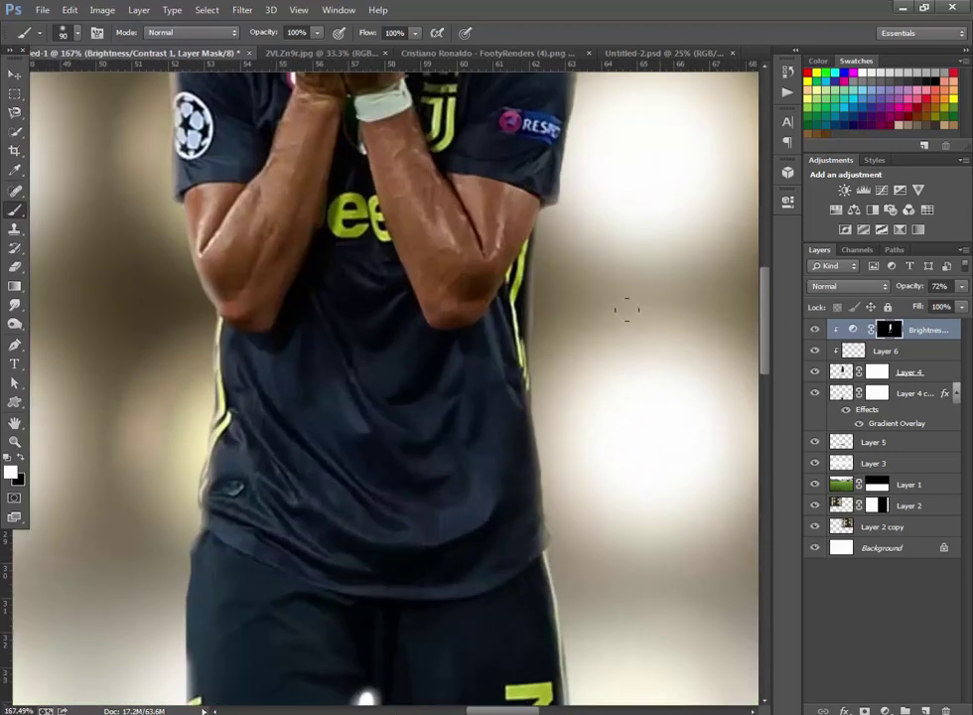
# Step: Toggle Layer 6 off and on to compare the image before and after
pyautogui.click(815, 352)
pyautogui.click(814, 351)
pyautogui.scroll(-2, 576, 340)
pyautogui.scroll(-3, 576, 341)
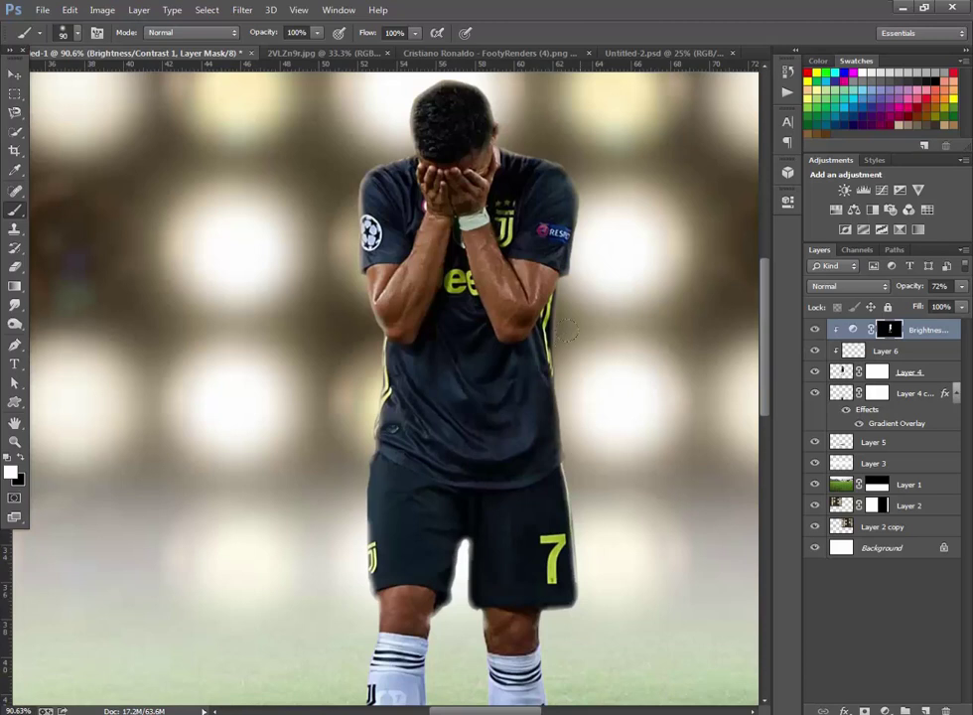
pyautogui.scroll(-2, 579, 343)
pyautogui.scroll(1, 522, 337)
pyautogui.scroll(1, 457, 308)
pyautogui.scroll(1, 392, 276)
pyautogui.scroll(-1, 392, 276)
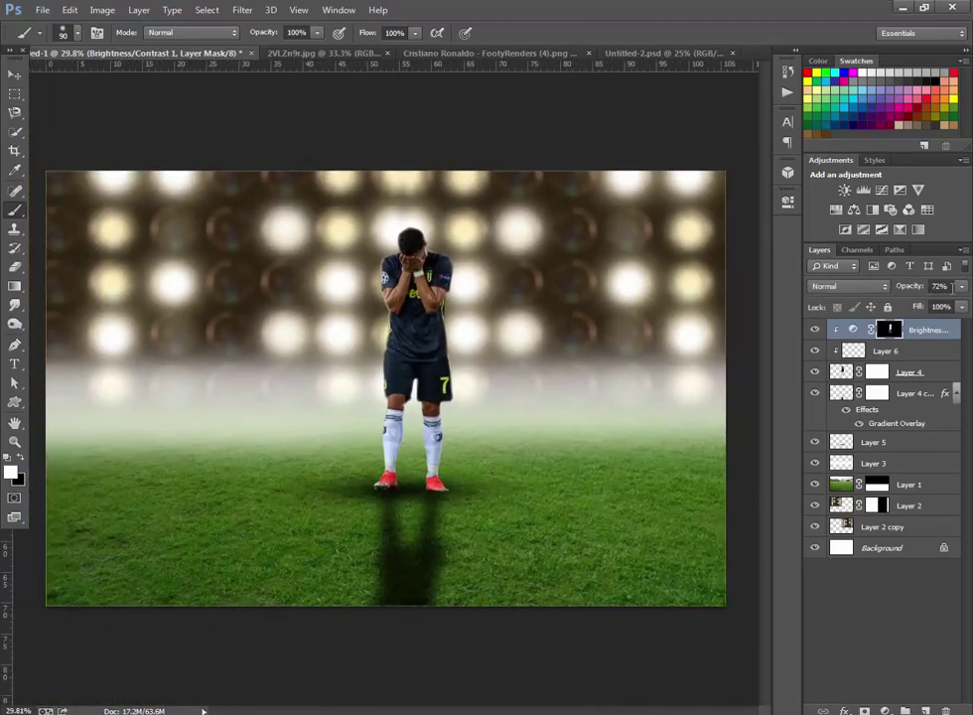
pyautogui.scroll(-1, 459, 261)
# Step: Add a clipped Brightness/Contrast adjustment with brightness 24 and invert its mask to black
pyautogui.click(887, 707)
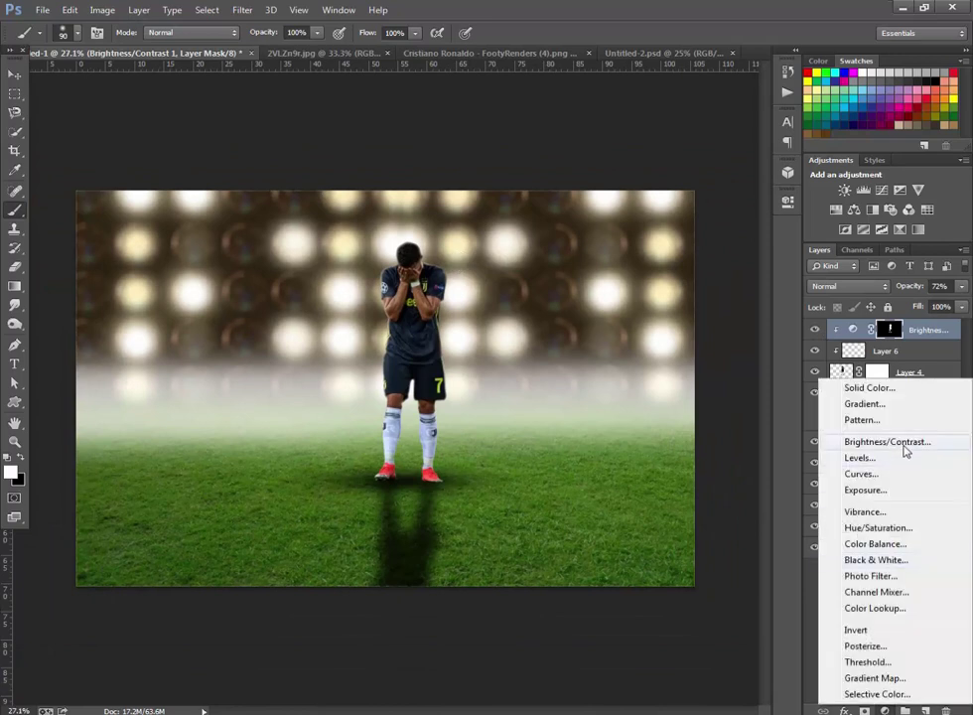
pyautogui.click(906, 450)
pyautogui.moveTo(680, 276); pyautogui.dragTo(676, 273)
pyautogui.click(744, 194)
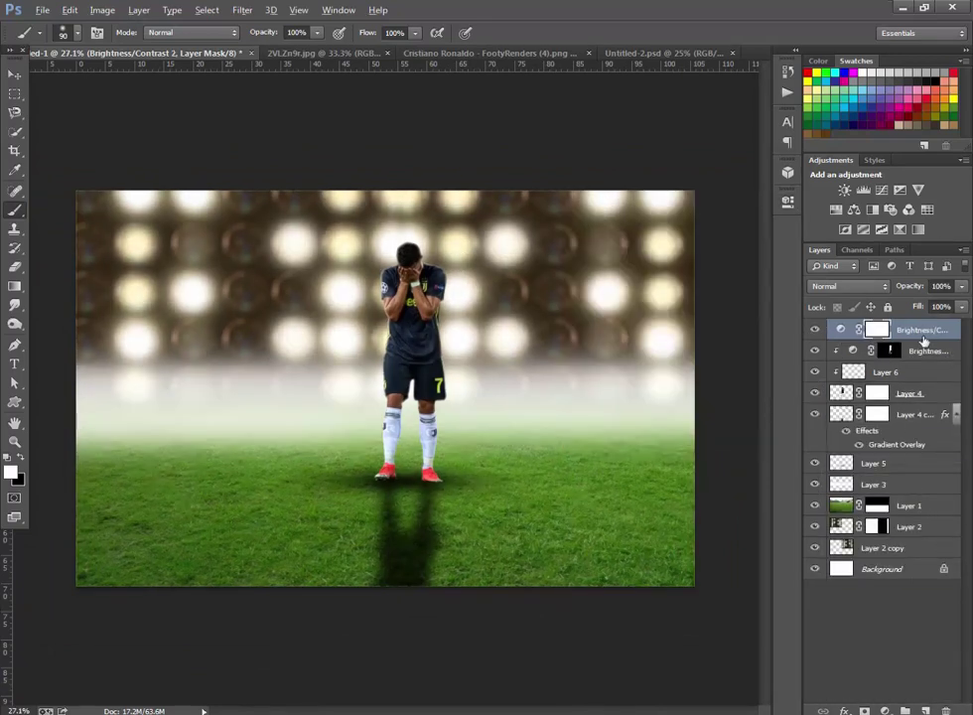
pyautogui.keyDown('alt'); pyautogui.click(927, 340); pyautogui.keyUp('alt')
pyautogui.hotkey('ctrl', 'i')
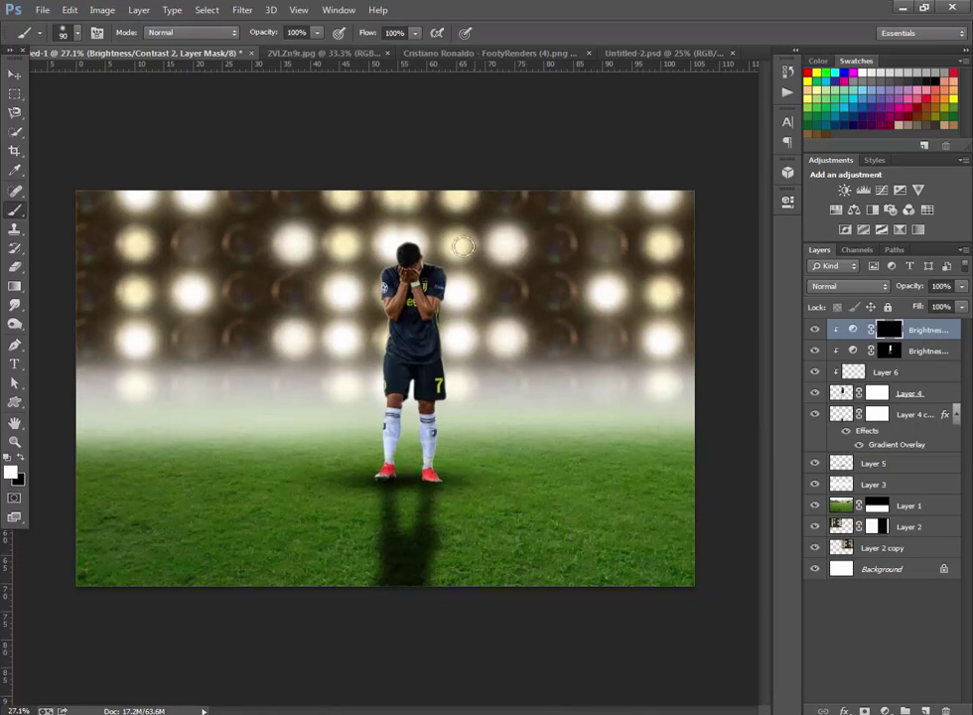
# Step: Shrink the brush to 35 and paint the brightening back along the player's left edge
pyautogui.scroll(3, 396, 213)
pyautogui.scroll(3, 395, 210)
pyautogui.scroll(2, 395, 208)
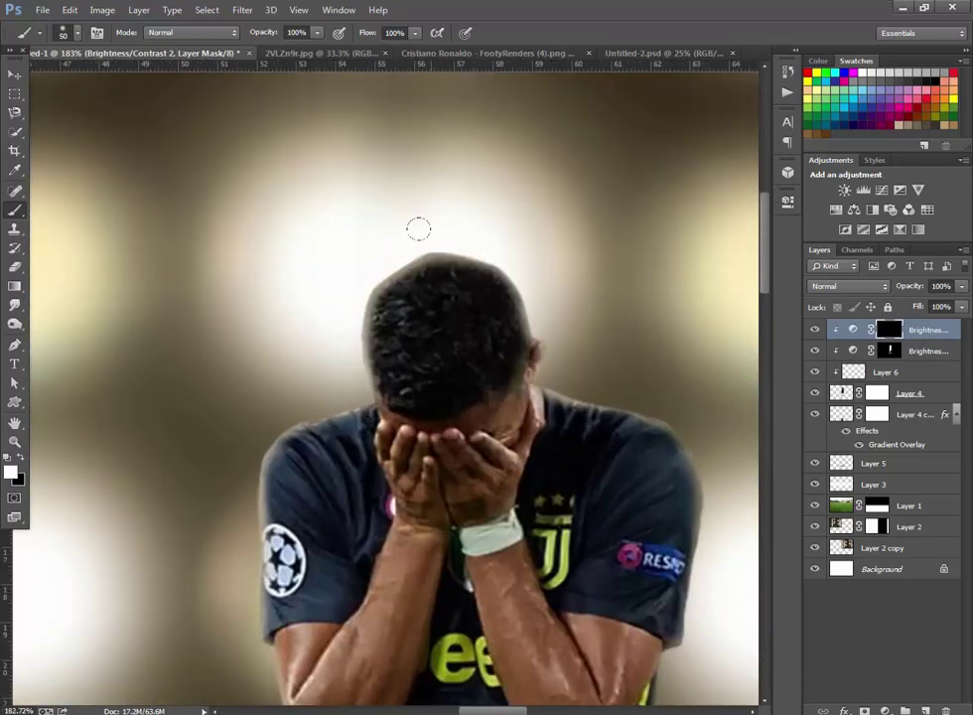
pyautogui.press('[')
pyautogui.press('[')
pyautogui.press('[')
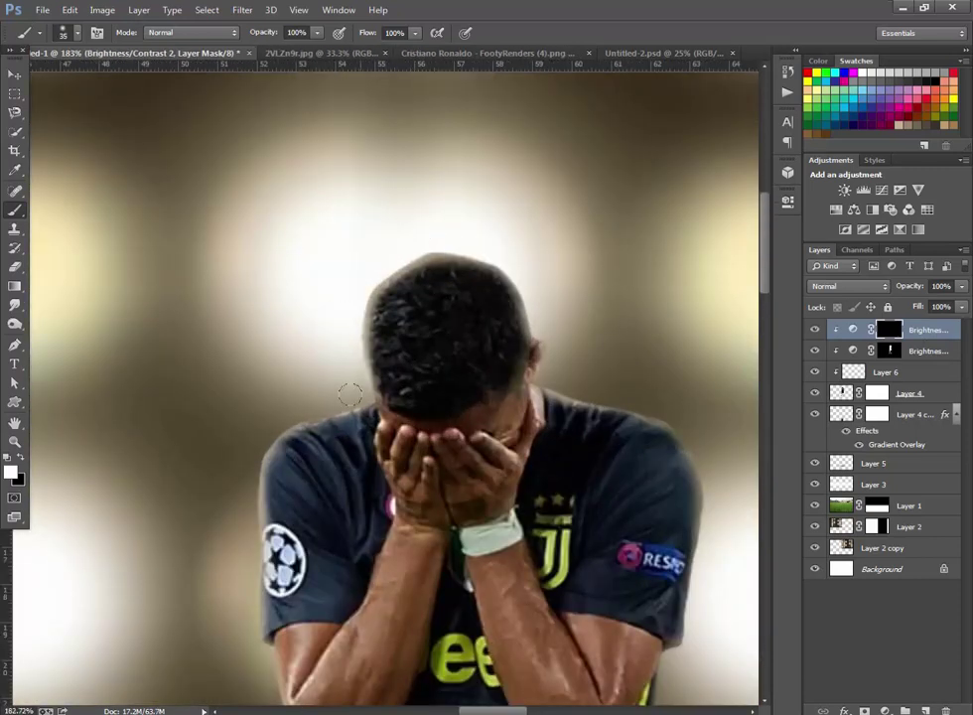
pyautogui.moveTo(204, 343); pyautogui.dragTo(213, 521)
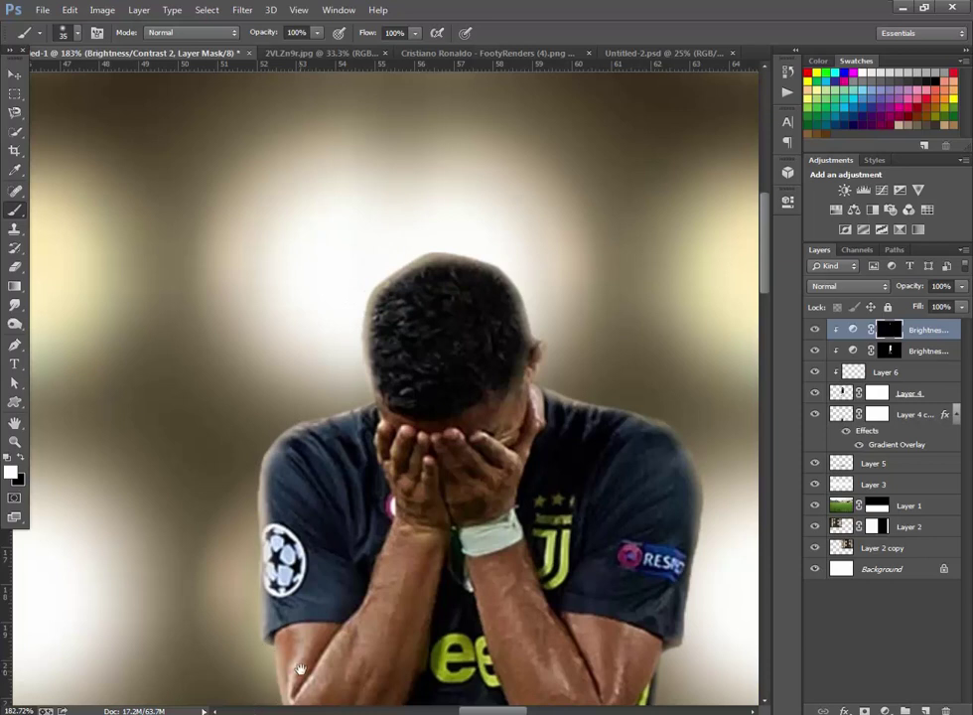
# Step: Work the edge brightening down the torso, shorts, legs and the number-7 leg
pyautogui.moveTo(300, 670); pyautogui.dragTo(298, 442)
pyautogui.moveTo(304, 626); pyautogui.dragTo(346, 349)
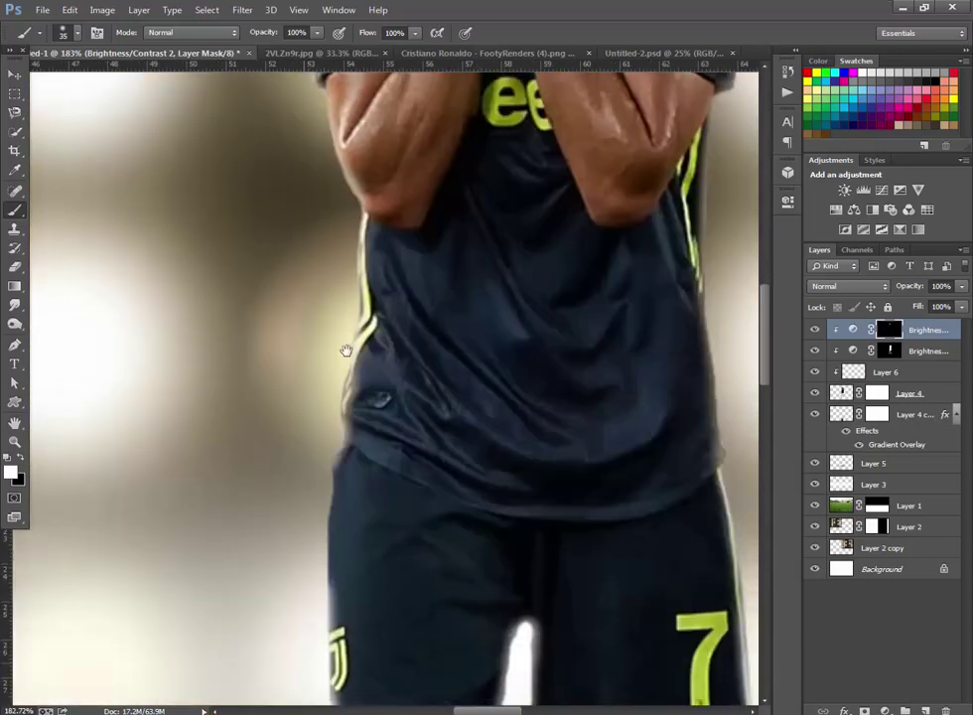
pyautogui.moveTo(330, 563); pyautogui.dragTo(385, 328)
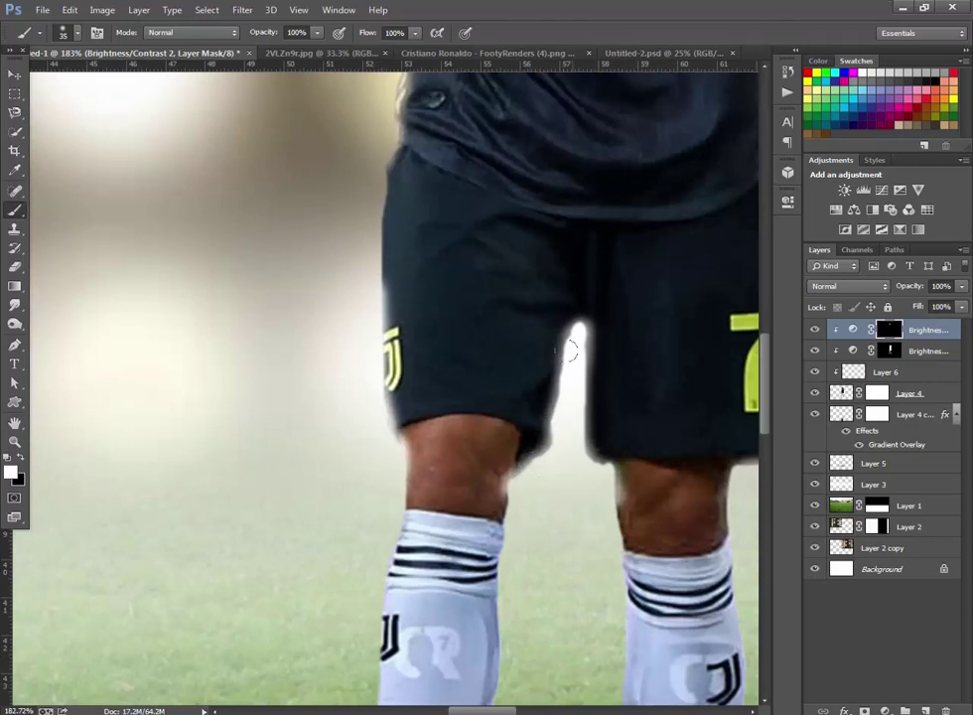
pyautogui.moveTo(598, 483); pyautogui.dragTo(387, 487)
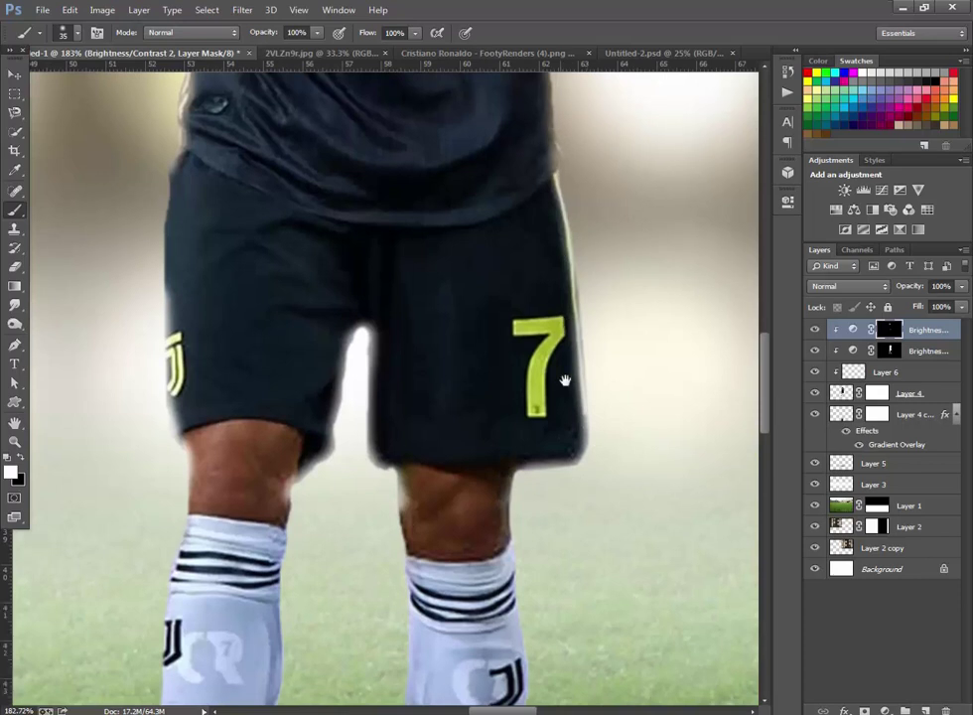
pyautogui.scroll(3, 561, 373)
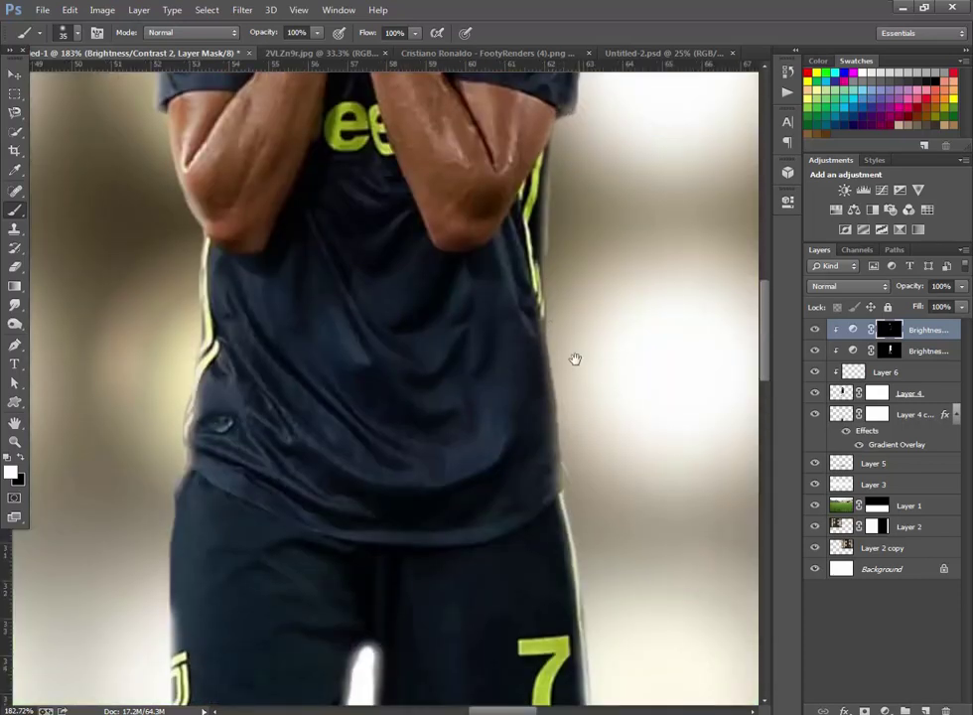
pyautogui.scroll(3, 572, 387)
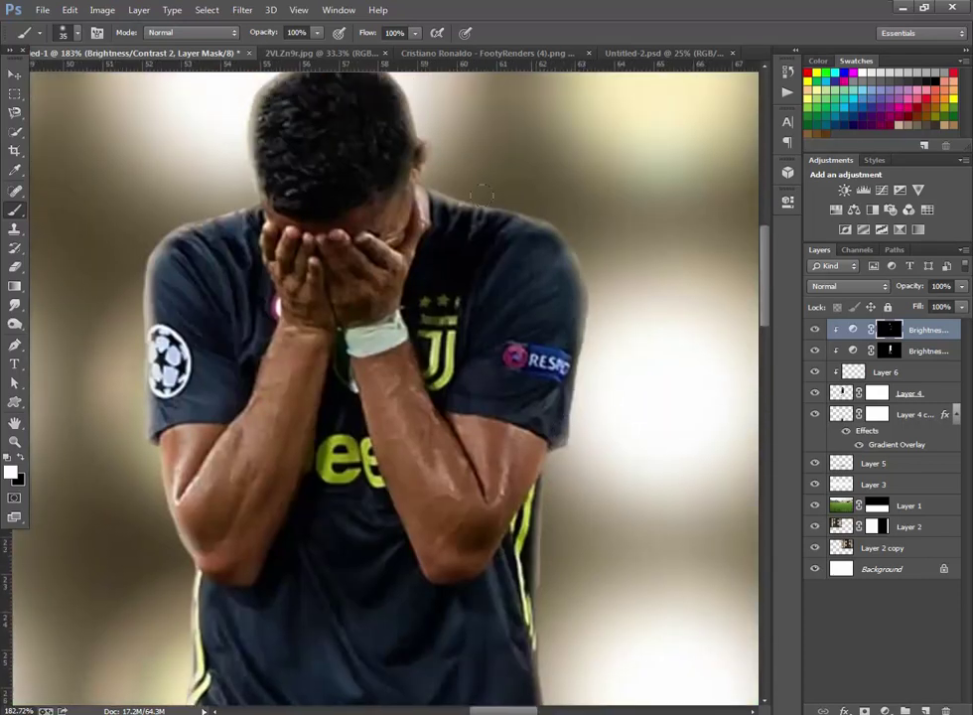
pyautogui.scroll(-3, 422, 127)
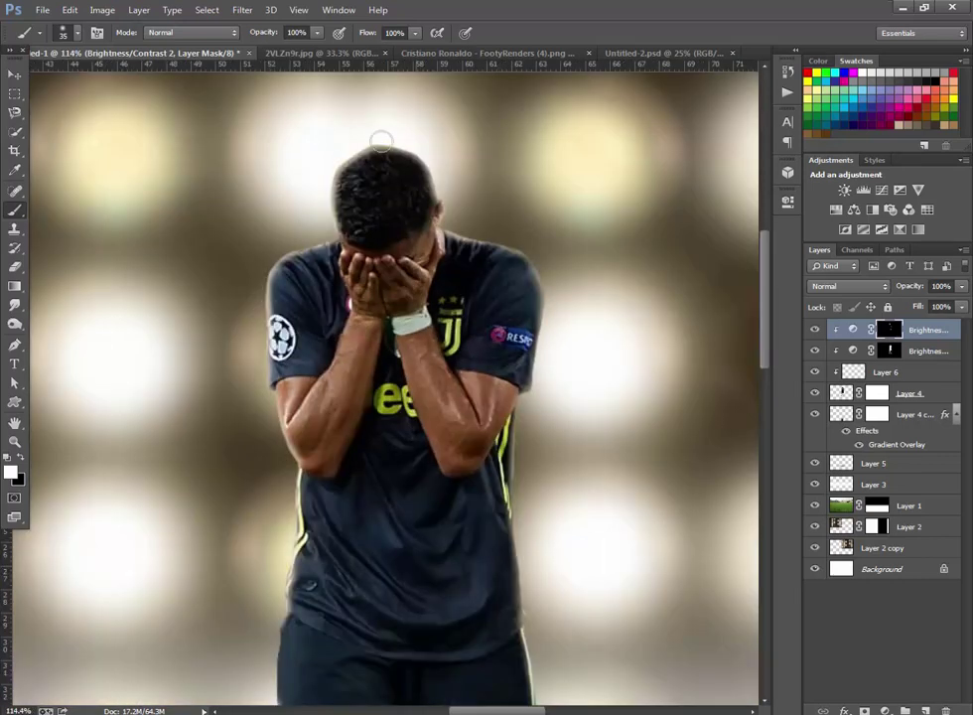
pyautogui.scroll(-3, 382, 140)
pyautogui.scroll(-1, 380, 257)
pyautogui.rightClick(924, 330)
# Step: Duplicate the Brightness/Contrast 2 adjustment layer and fit the whole image in the window
pyautogui.click(758, 163)
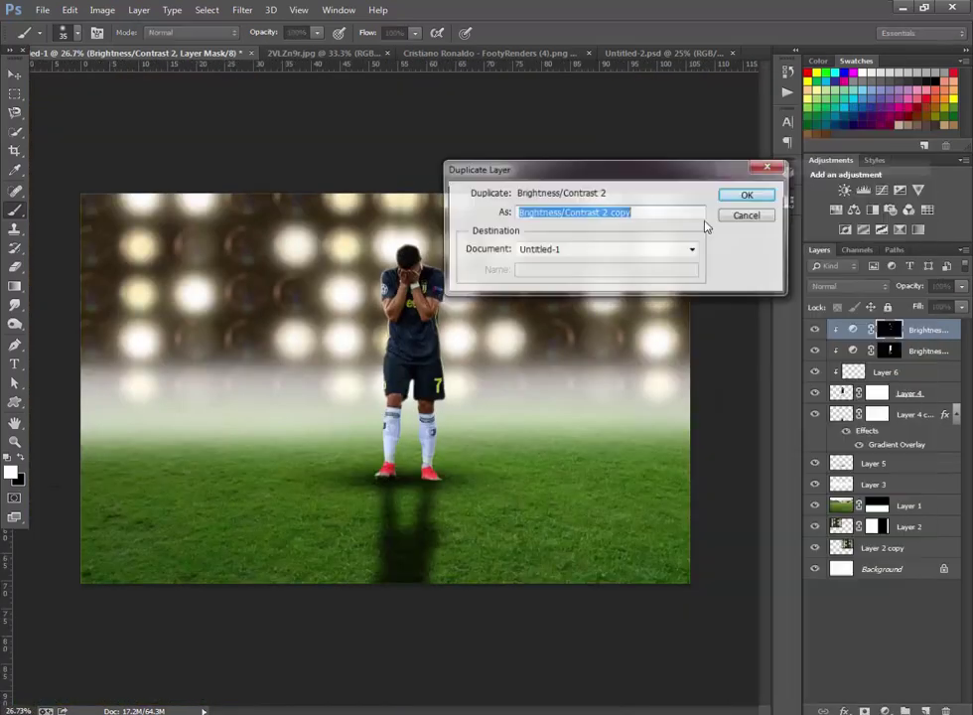
pyautogui.click(747, 195)
pyautogui.hotkey('ctrl', '0')
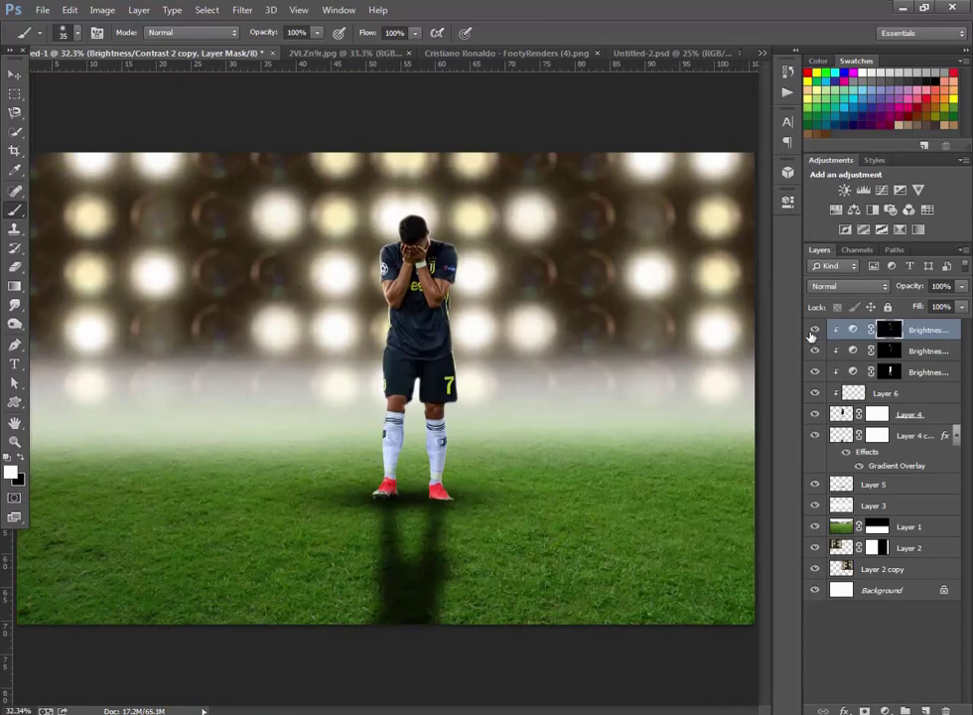
pyautogui.scroll(-1, 488, 325)
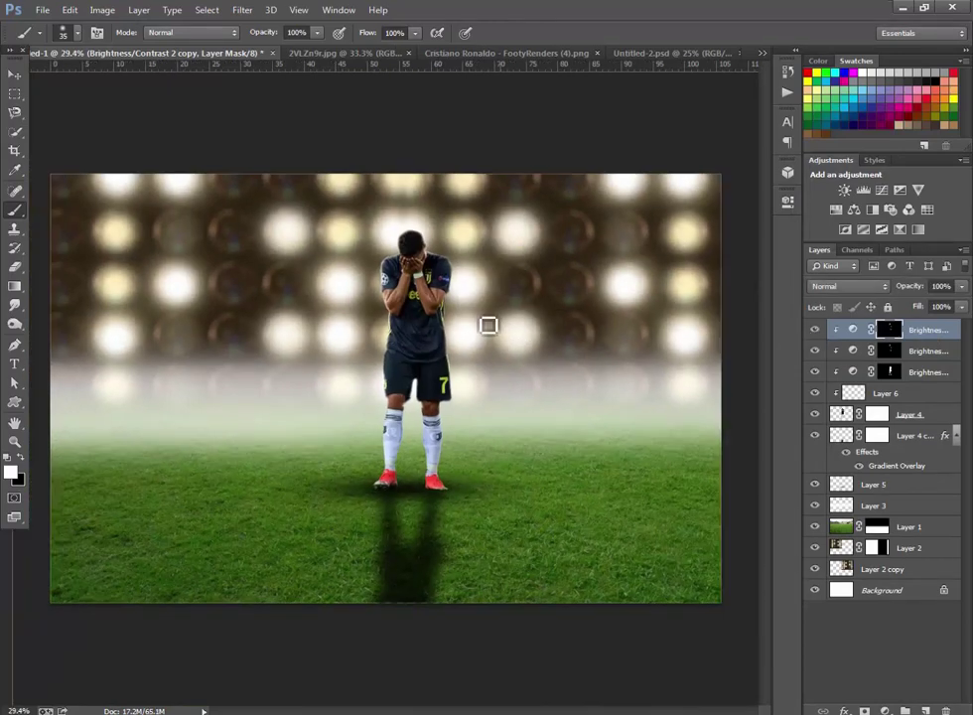
pyautogui.scroll(-1, 447, 316)
pyautogui.scroll(5, 413, 309)
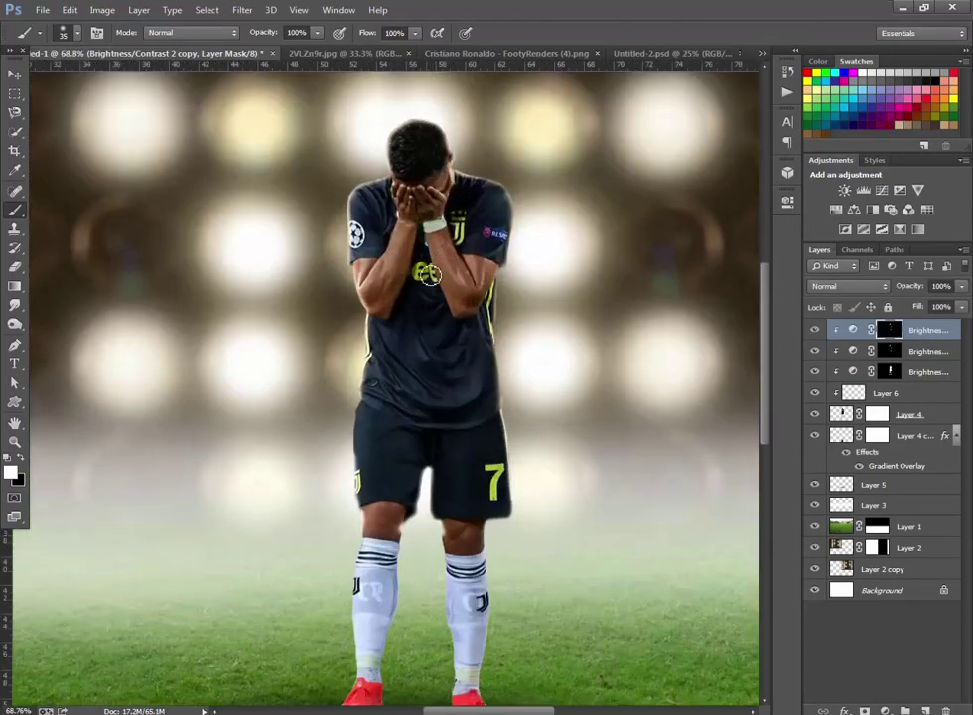
pyautogui.scroll(-3, 429, 275)
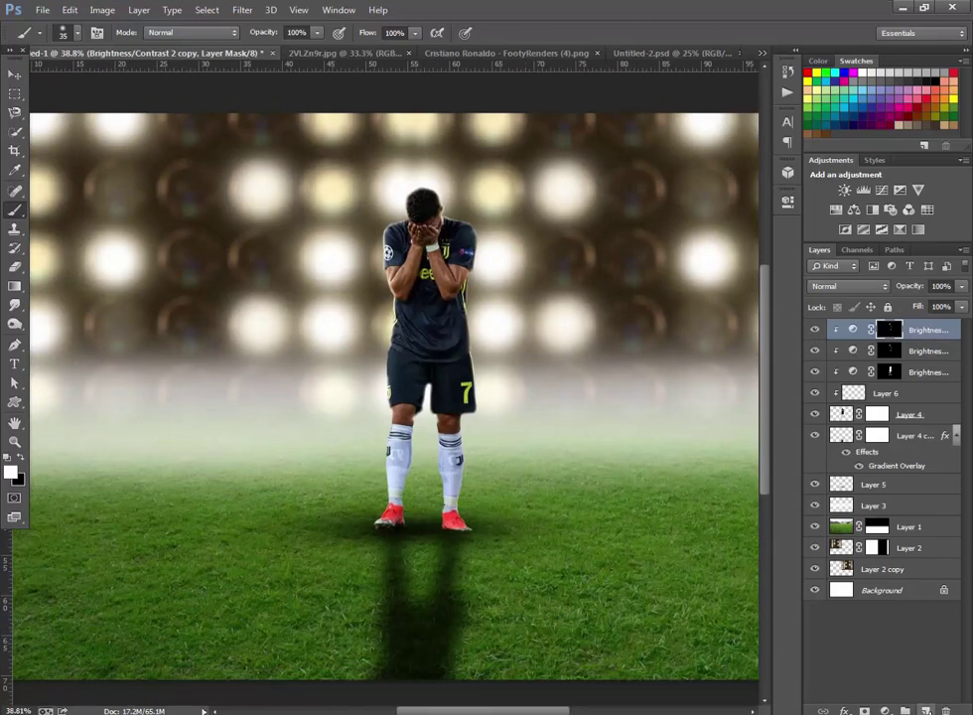
# Step: Create a new layer filled with 50% gray and set its blend mode to Soft Light
pyautogui.hotkey('ctrl', 'shift', 'alt', 'n')
pyautogui.click(69, 10)
pyautogui.click(137, 220)
pyautogui.click(573, 208)
pyautogui.click(850, 289)
pyautogui.click(834, 489)
pyautogui.keyDown('alt'); pyautogui.click(890, 350); pyautogui.keyUp('alt')
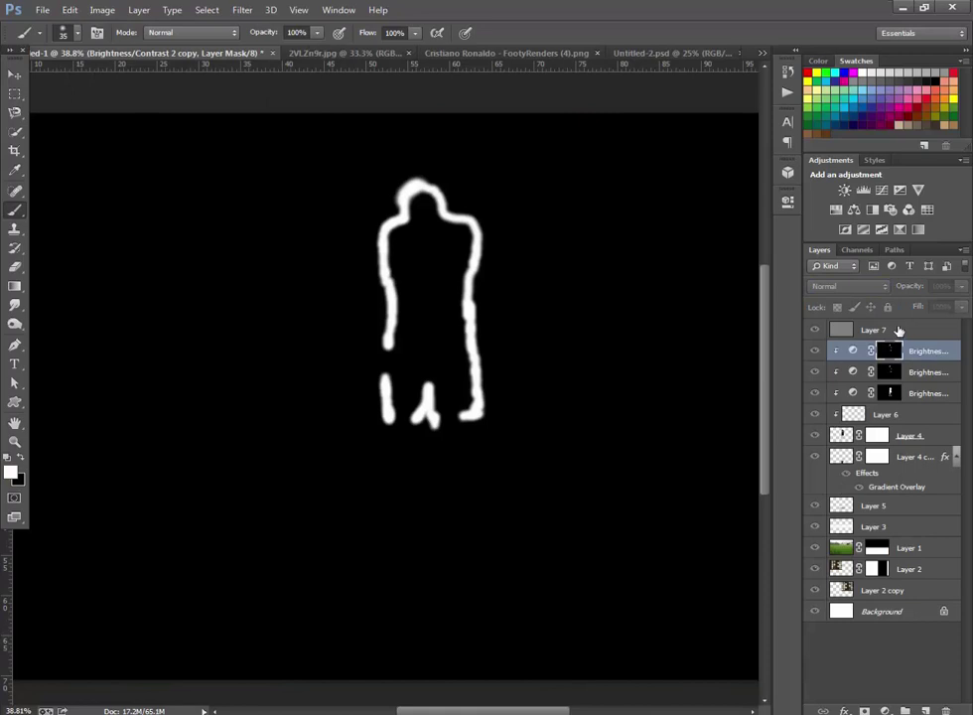
# Step: Dodge the highlight along the player's right forearm on Layer 7 with a size-25 brush
pyautogui.click(898, 331)
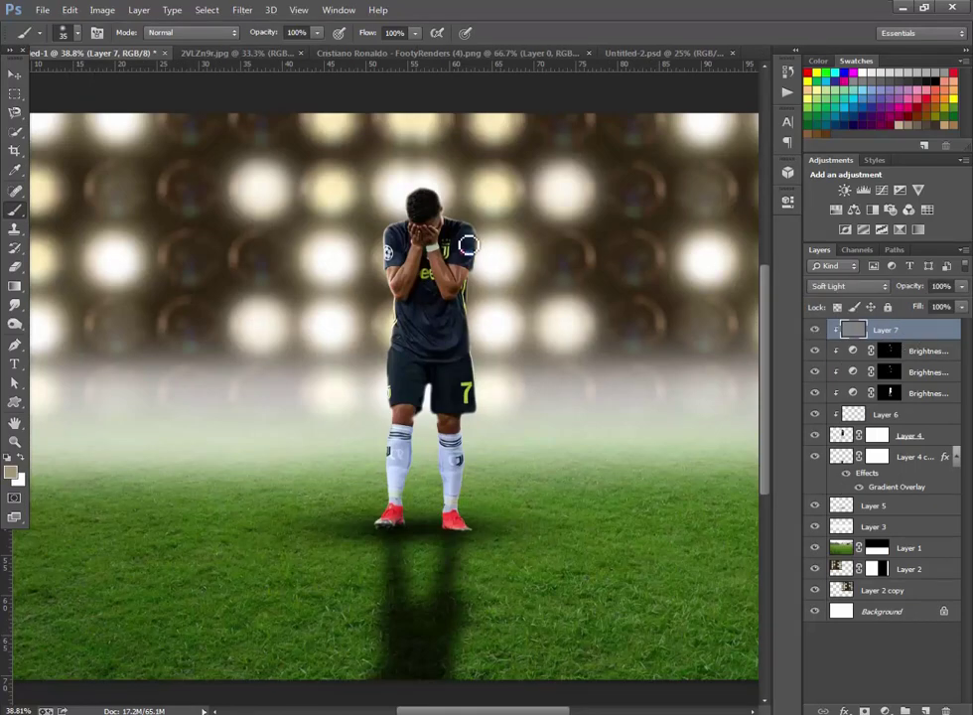
pyautogui.rightClick(14, 323)
pyautogui.click(74, 320)
pyautogui.scroll(3, 453, 305)
pyautogui.rightClick(15, 323)
pyautogui.click(79, 337)
pyautogui.scroll(3, 349, 168)
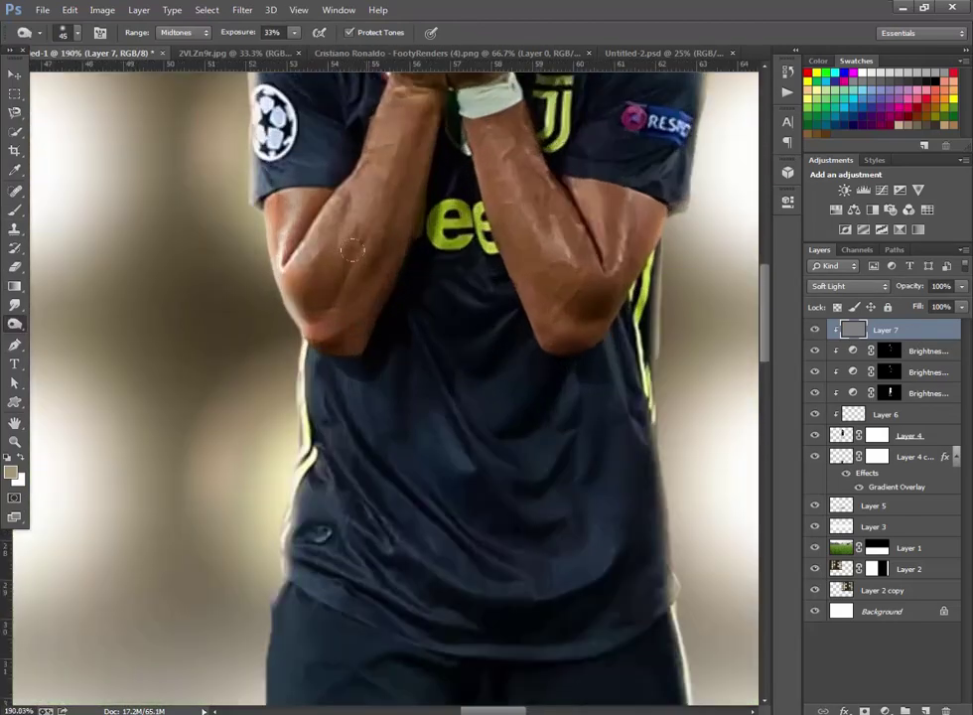
pyautogui.press('[')
pyautogui.press('[')
pyautogui.moveTo(591, 274); pyautogui.dragTo(563, 188)
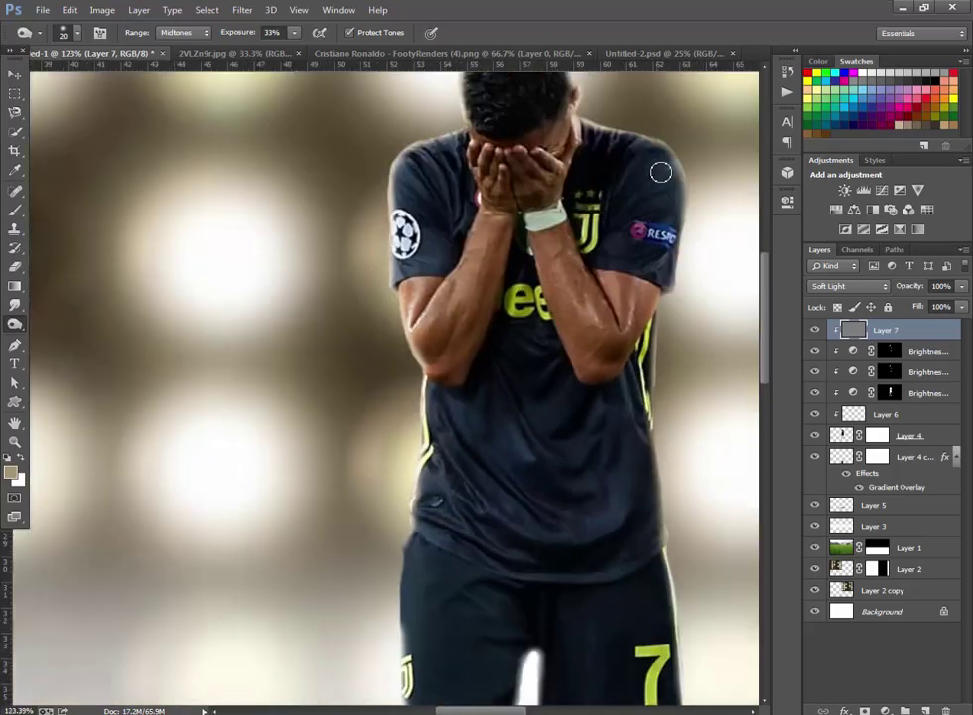
# Step: Switch to the Burn tool to darken shadows, then return to the Move tool
pyautogui.scroll(-5, 662, 170)
pyautogui.scroll(5, 369, 166)
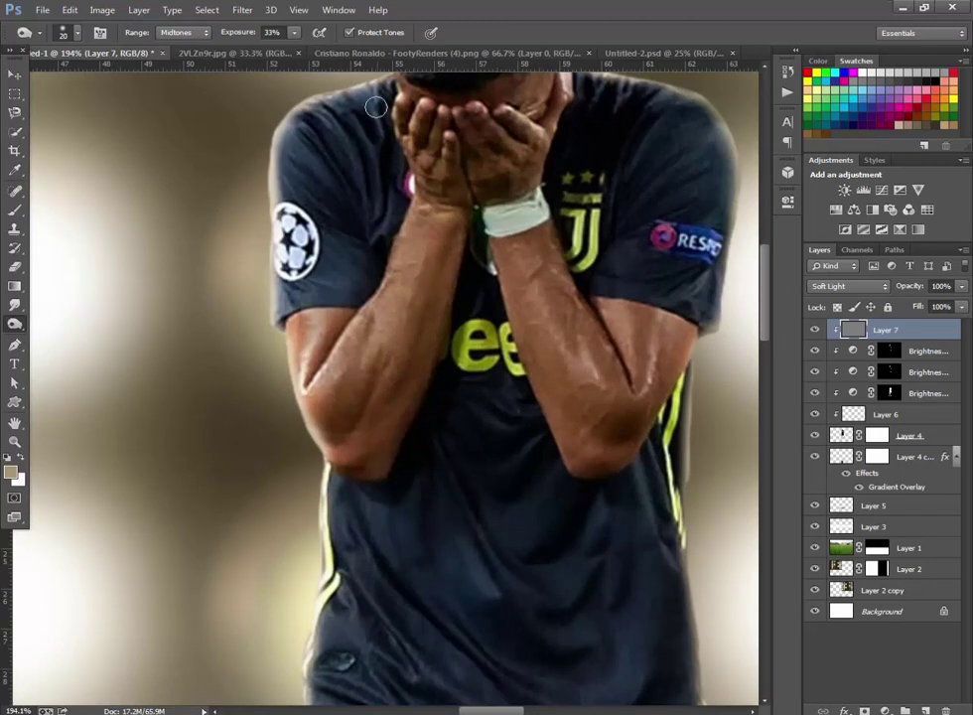
pyautogui.rightClick(15, 324)
pyautogui.click(80, 335)
pyautogui.scroll(5, 276, 239)
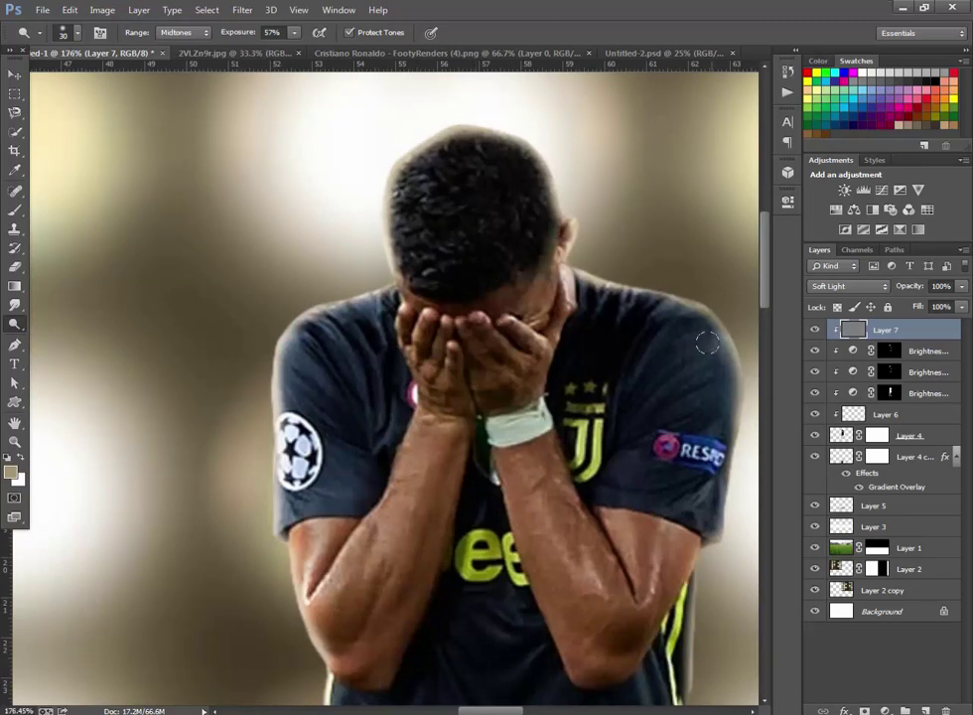
pyautogui.scroll(-2, 677, 582)
pyautogui.scroll(-1, 658, 576)
pyautogui.scroll(-2, 664, 584)
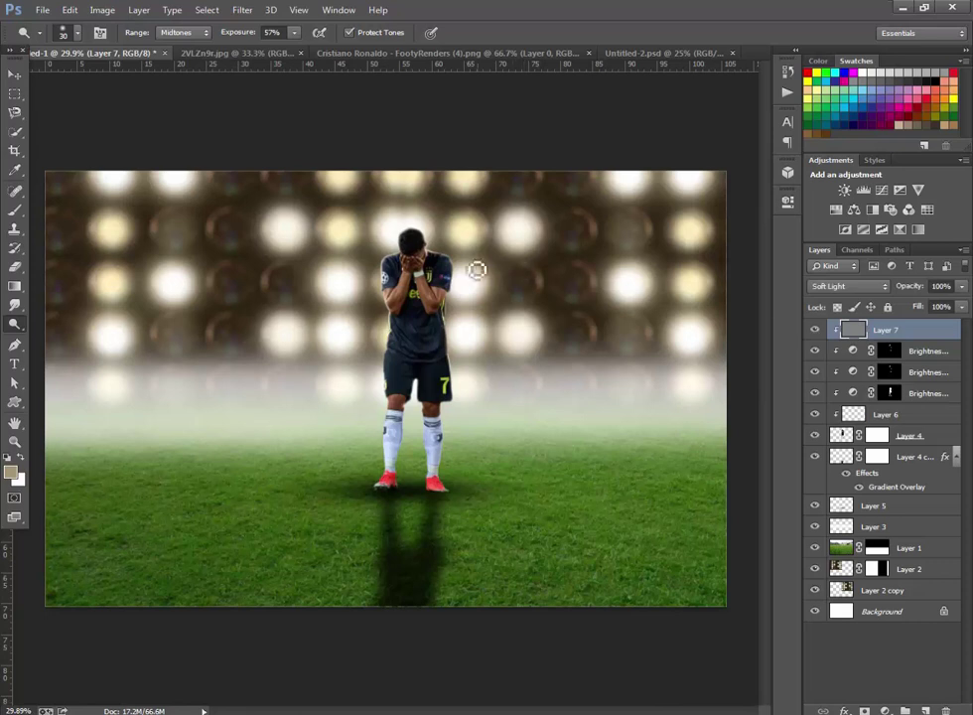
pyautogui.scroll(1, 478, 269)
pyautogui.click(15, 74)
pyautogui.scroll(-1, 418, 323)
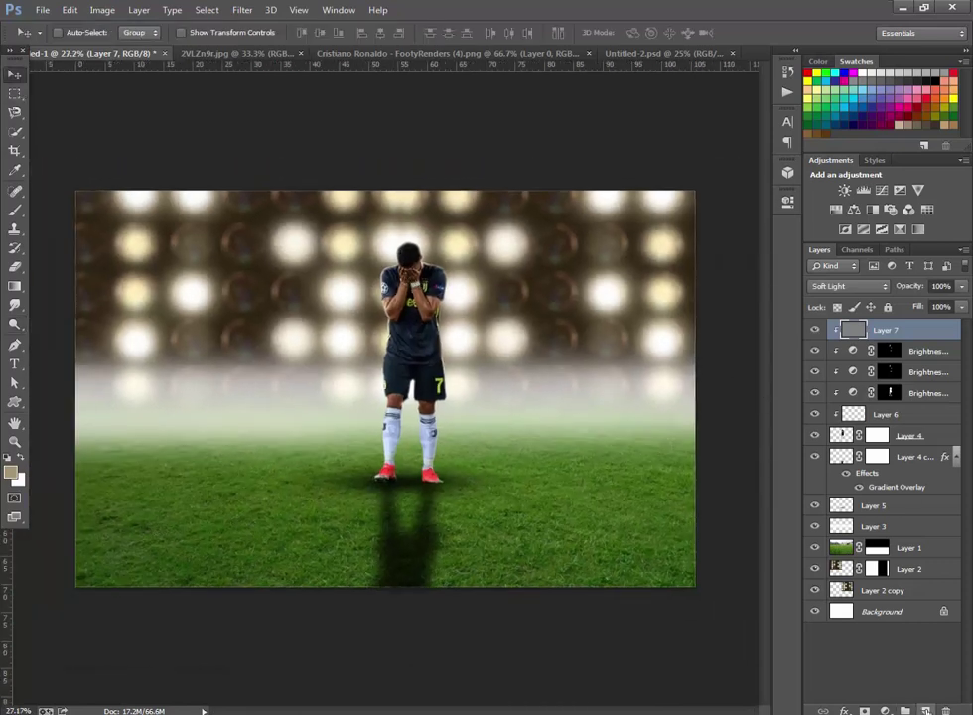
pyautogui.click(925, 711)
# Step: Stamp the composite into Layer 8 and set Camera Raw Temperature +13, Exposure -0.05, Shadows +8
pyautogui.hotkey('ctrl', 'shift', 'alt', 'e')
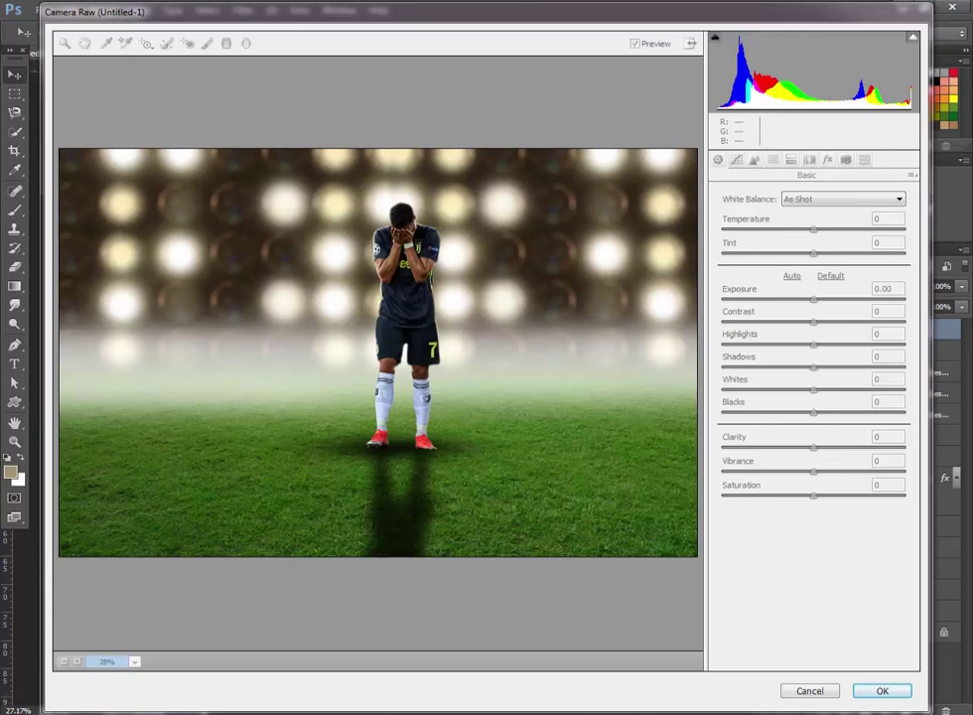
pyautogui.moveTo(813, 229); pyautogui.dragTo(825, 229)
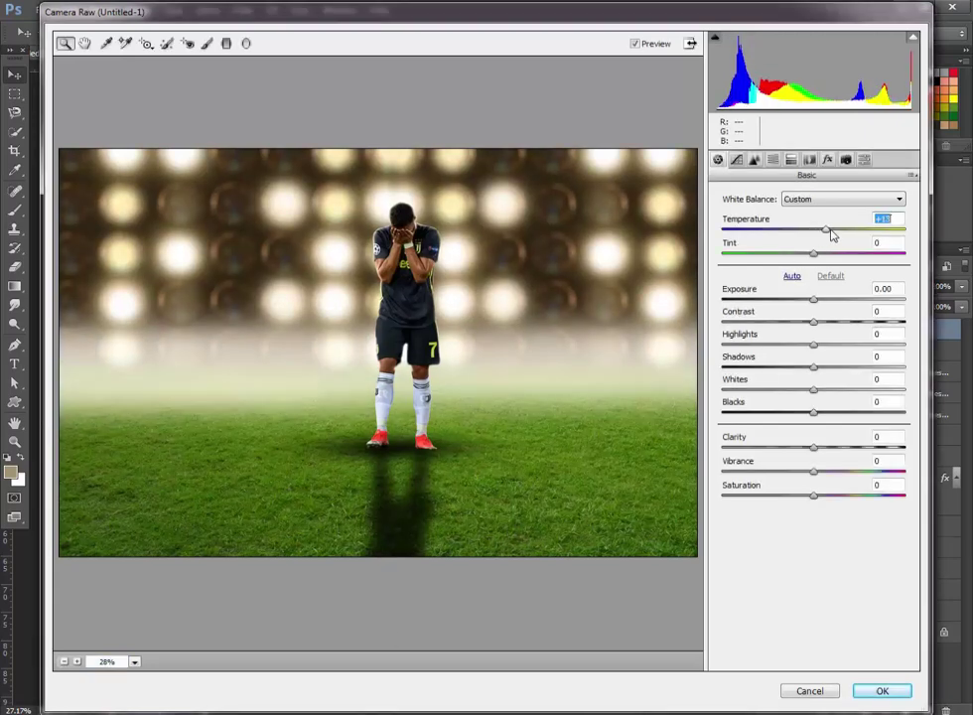
pyautogui.moveTo(811, 302); pyautogui.dragTo(812, 304)
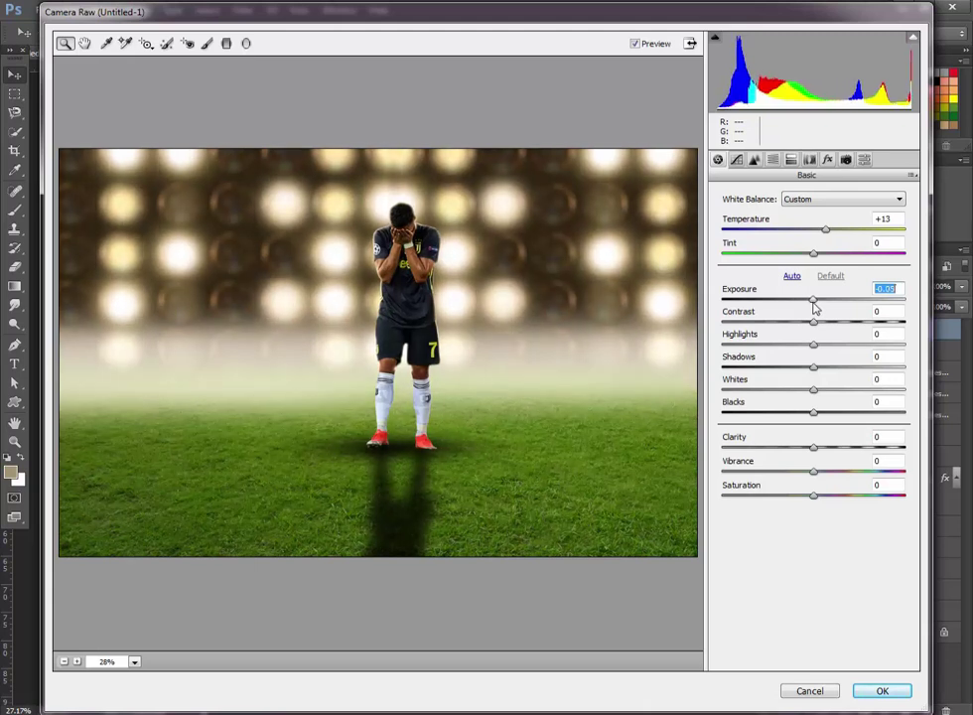
pyautogui.moveTo(814, 375); pyautogui.dragTo(821, 371)
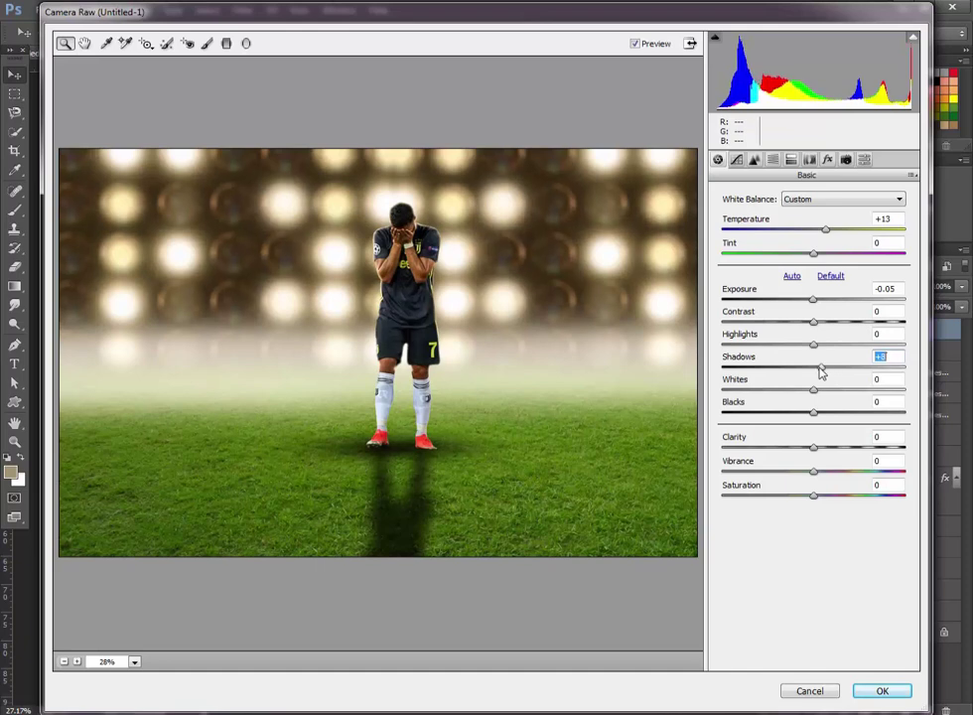
pyautogui.click(883, 692)
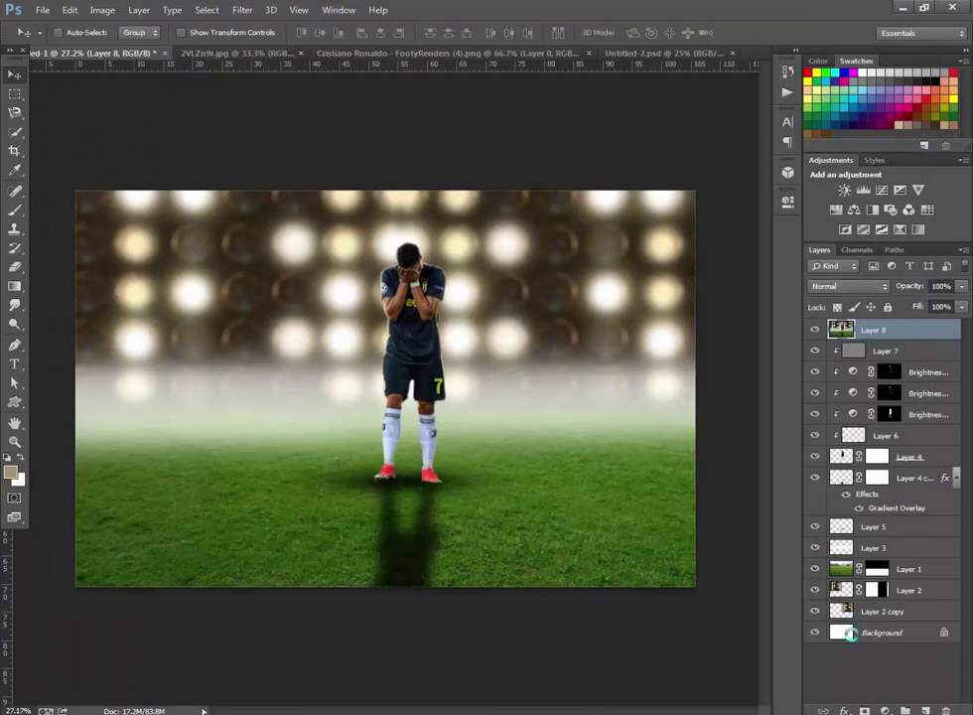
# Step: Give Layer 8 a black mask and paint the graded copy back over the top lights
pyautogui.keyDown('alt'); pyautogui.click(864, 711); pyautogui.keyUp('alt')
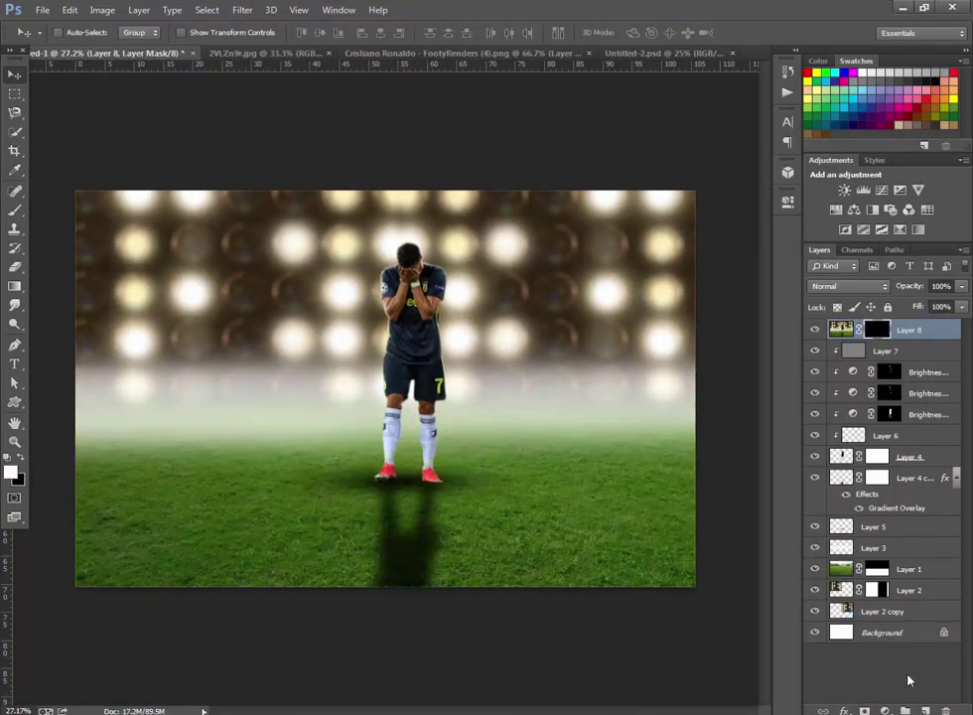
pyautogui.scroll(2, 428, 210)
pyautogui.scroll(-1, 573, 354)
pyautogui.keyDown('ctrl'); pyautogui.click(887, 590); pyautogui.keyUp('ctrl')
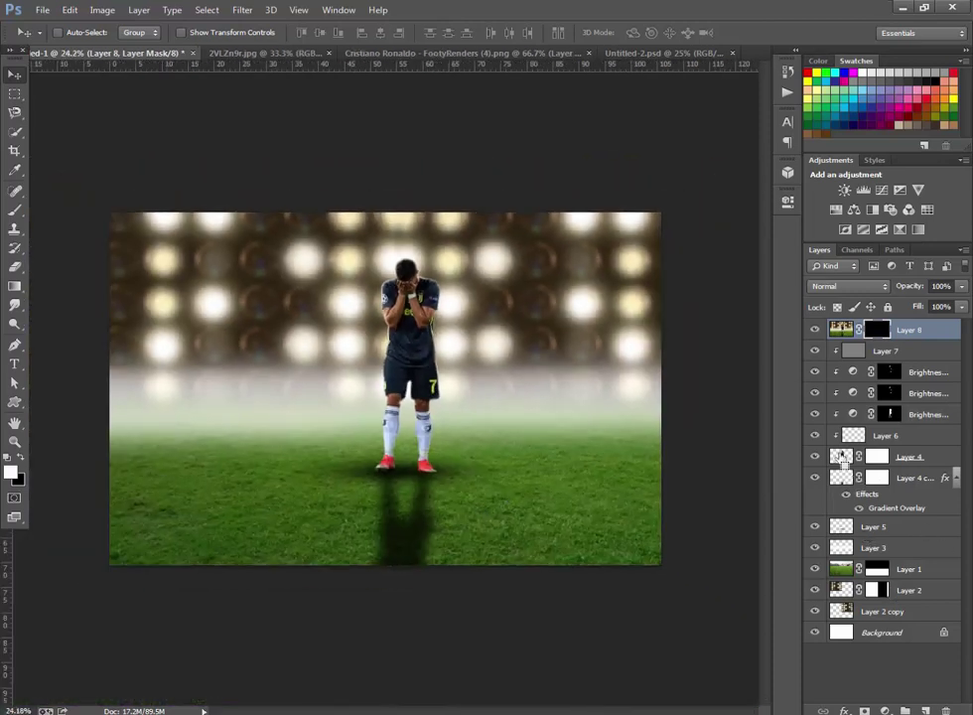
pyautogui.click(15, 213)
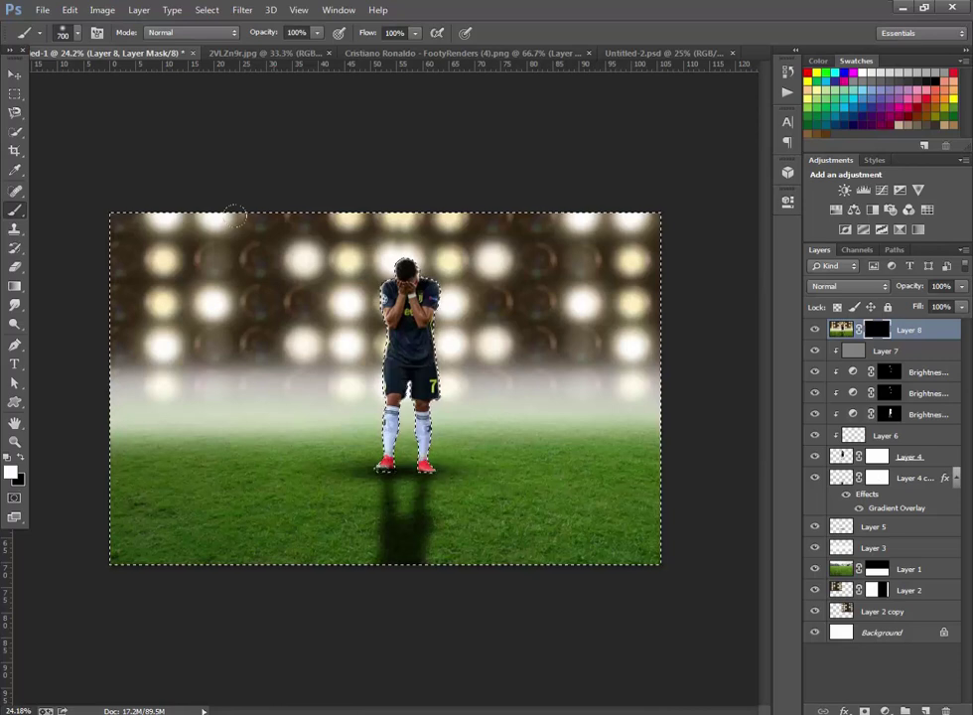
pyautogui.moveTo(374, 246); pyautogui.dragTo(427, 224)
pyautogui.click(206, 10)
pyautogui.click(223, 38)
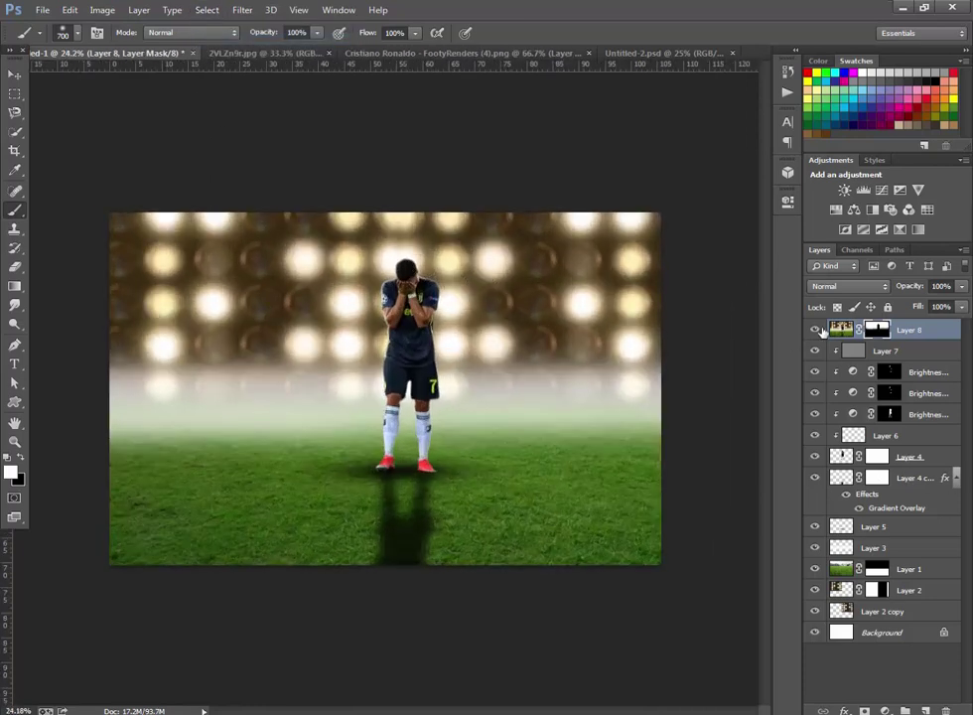
# Step: Lower the fog layer's opacity to 64%, comparing with the graded copy toggled
pyautogui.click(815, 330)
pyautogui.click(816, 547)
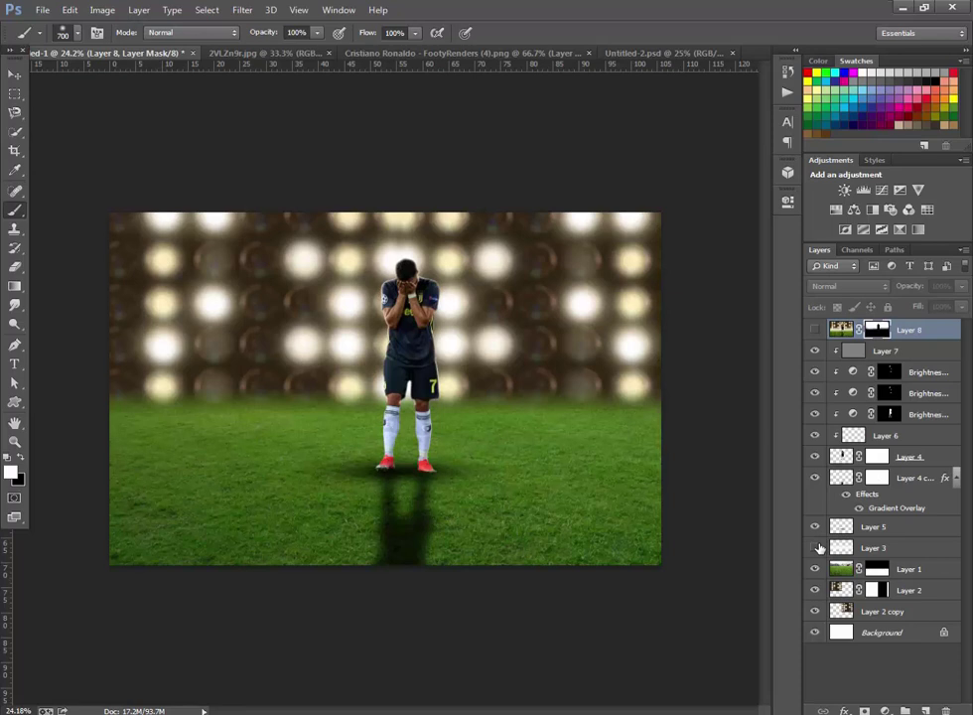
pyautogui.click(816, 547)
pyautogui.click(874, 547)
pyautogui.click(962, 286)
pyautogui.moveTo(955, 303); pyautogui.dragTo(934, 306)
pyautogui.click(815, 331)
pyautogui.click(815, 331)
pyautogui.click(815, 330)
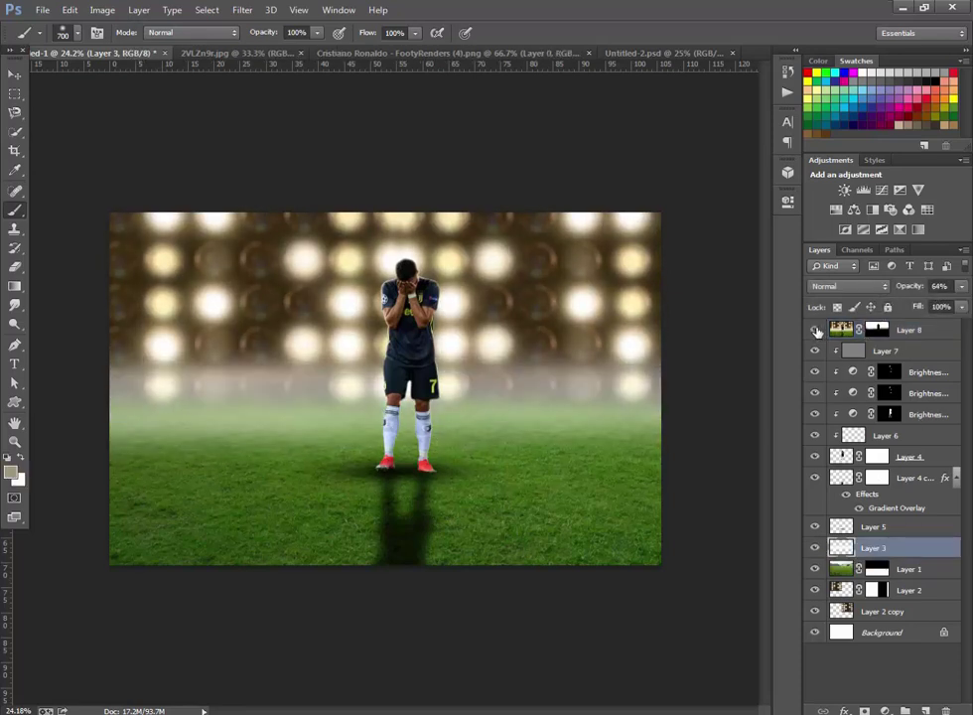
pyautogui.click(874, 332)
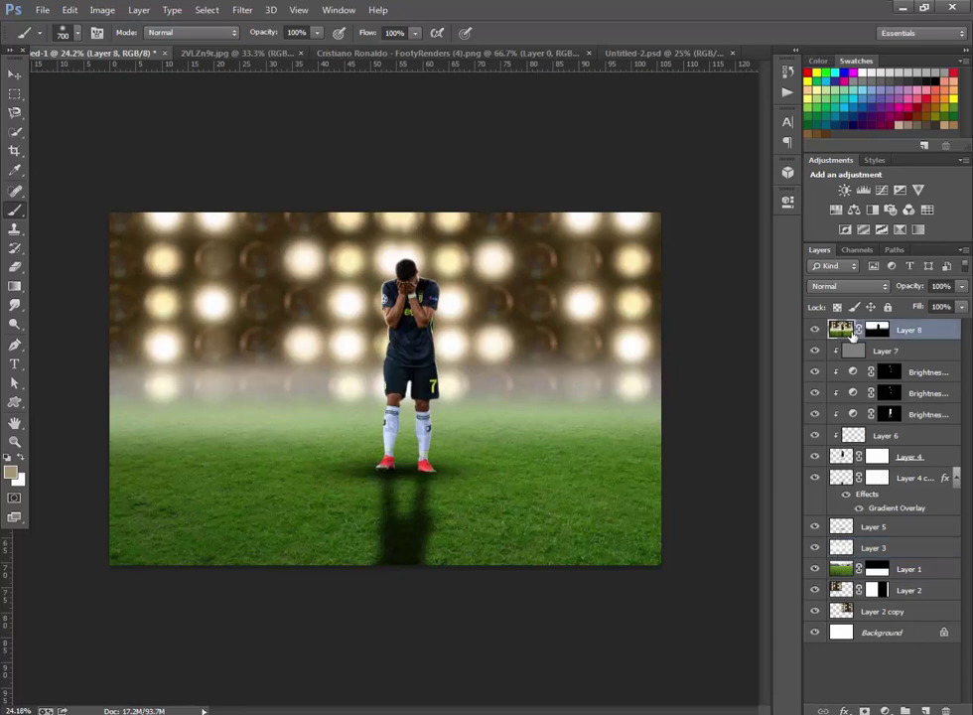
# Step: Shrink the brush and test-paint above the player's head, undoing the stray stroke
pyautogui.scroll(-1, 623, 328)
pyautogui.scroll(-1, 394, 210)
pyautogui.scroll(1, 393, 211)
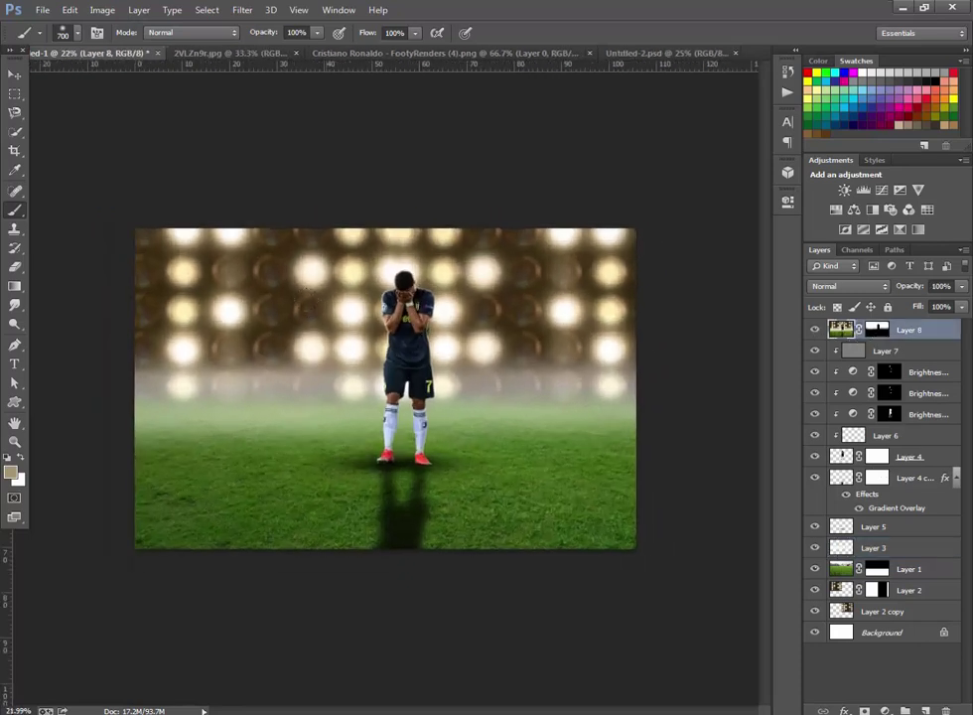
pyautogui.scroll(2, 393, 210)
pyautogui.scroll(2, 410, 286)
pyautogui.scroll(2, 411, 286)
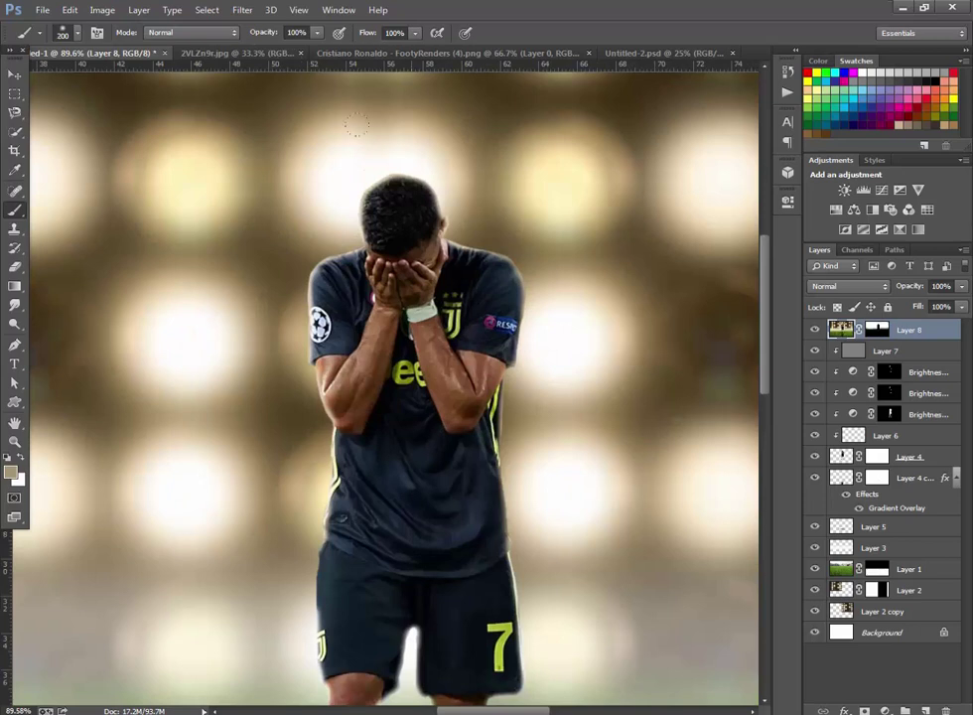
pyautogui.press('[')
pyautogui.press('[')
pyautogui.press('[')
pyautogui.scroll(2, 363, 139)
pyautogui.press('[')
pyautogui.moveTo(371, 191); pyautogui.dragTo(373, 198)
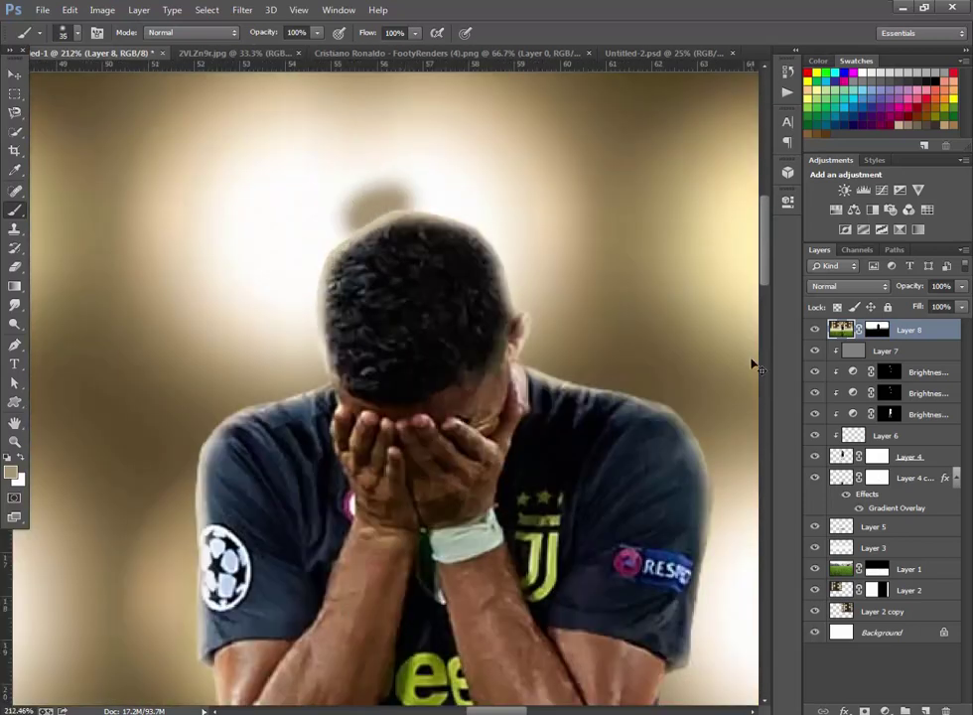
pyautogui.hotkey('ctrl', 'z')
# Step: Load the player's silhouette and set the mask brush to size 20, 60% opacity, 59% flow
pyautogui.keyDown('ctrl'); pyautogui.click(845, 460); pyautogui.keyUp('ctrl')
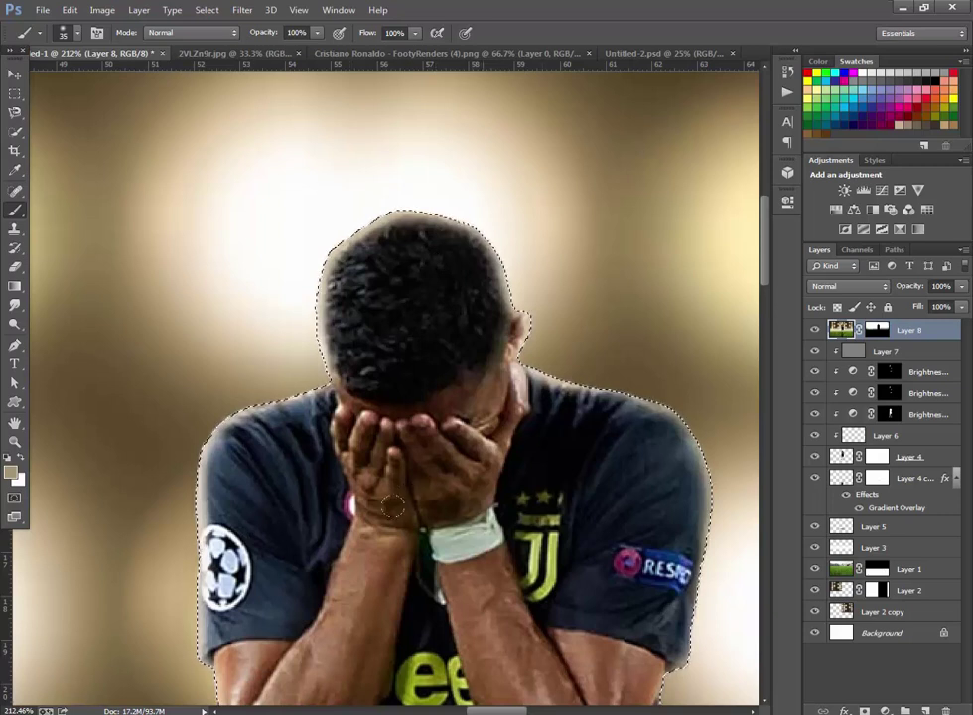
pyautogui.scroll(-2, 513, 499)
pyautogui.hotkey('ctrl', '\\')
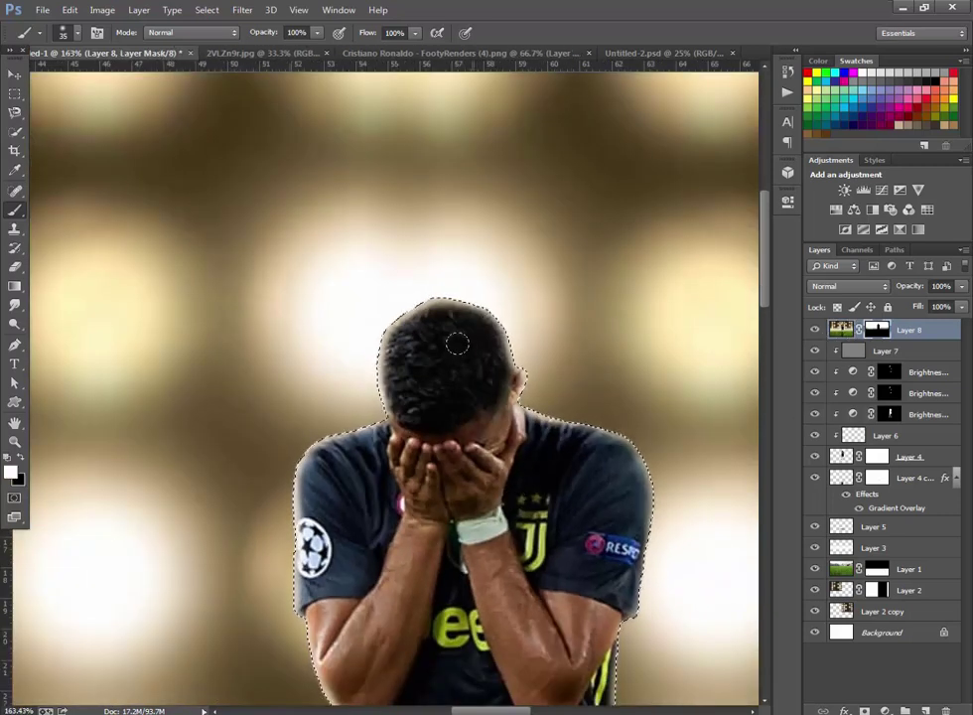
pyautogui.scroll(2, 456, 342)
pyautogui.press('[')
pyautogui.press('[')
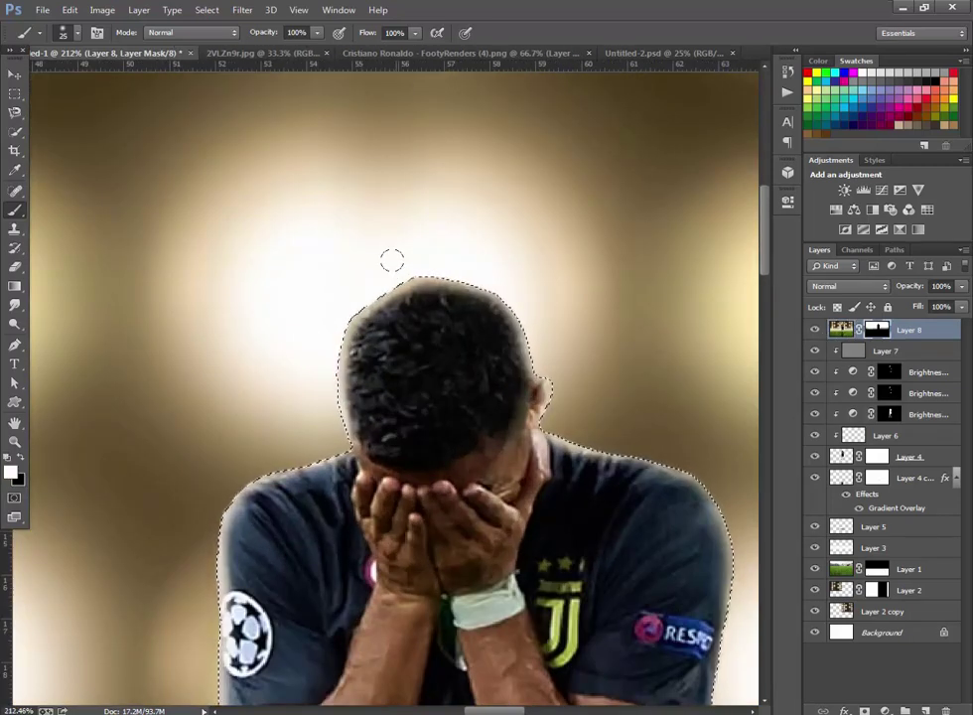
pyautogui.click(317, 33)
pyautogui.moveTo(321, 48); pyautogui.dragTo(287, 54)
pyautogui.click(415, 33)
pyautogui.moveTo(415, 47); pyautogui.dragTo(389, 47)
# Step: Paint the grade over the player's torso, shorts and legs, then deselect and compare
pyautogui.moveTo(719, 660); pyautogui.dragTo(586, 289)
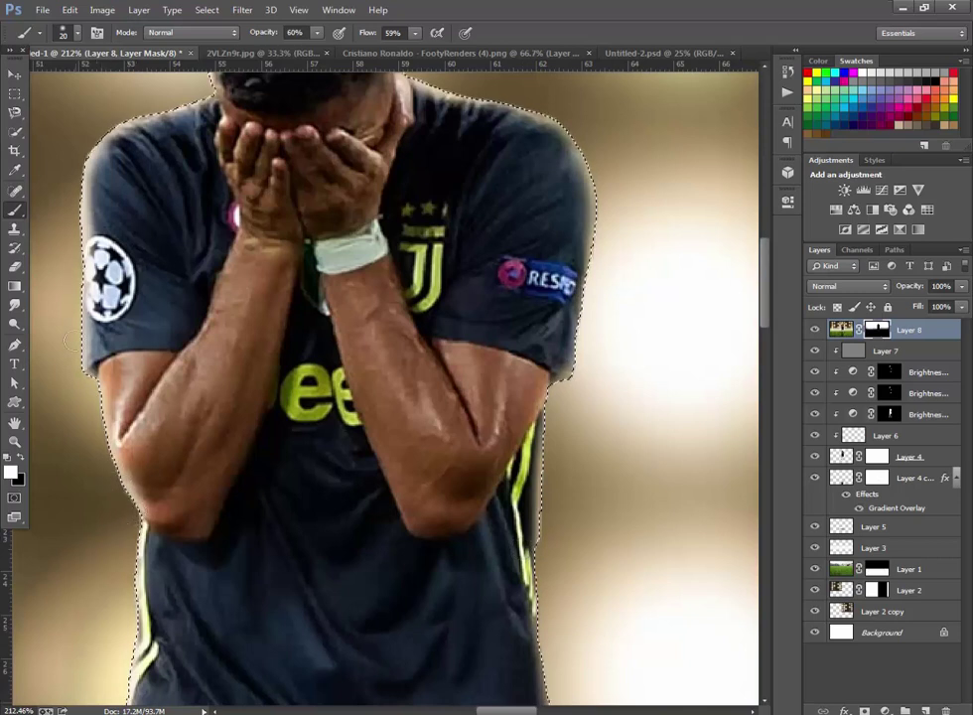
pyautogui.moveTo(114, 523); pyautogui.dragTo(232, 254)
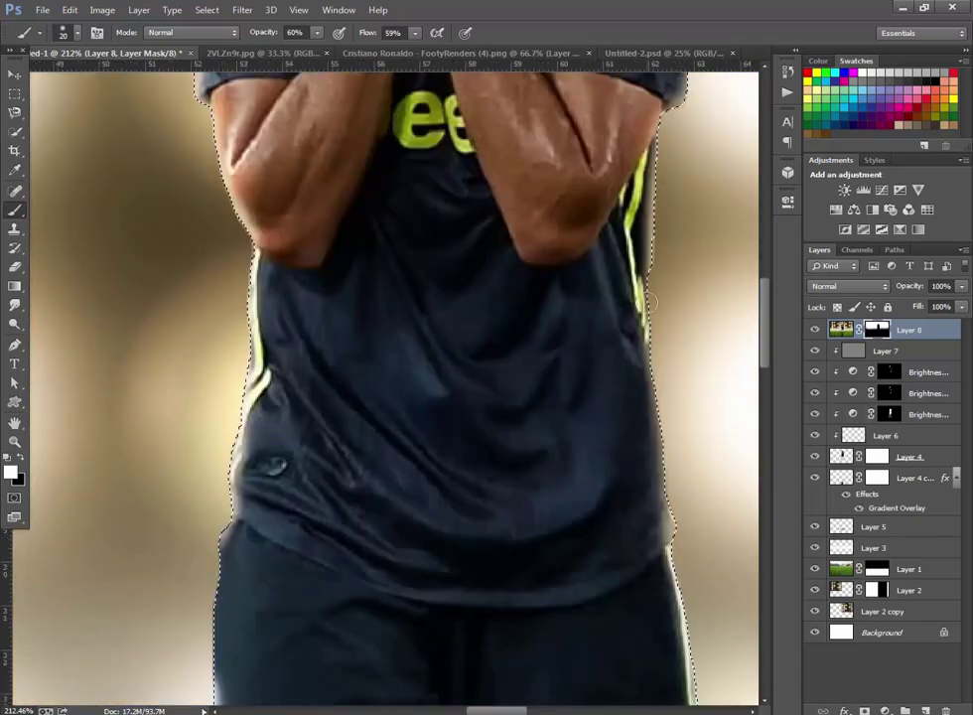
pyautogui.moveTo(684, 652); pyautogui.dragTo(517, 442)
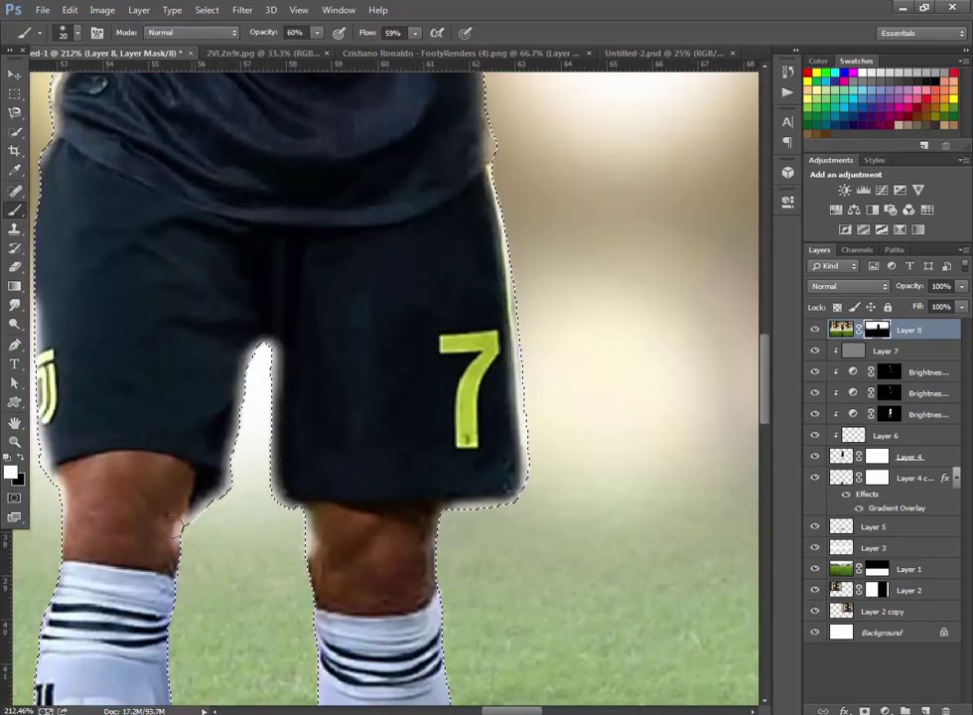
pyautogui.moveTo(58, 496); pyautogui.dragTo(217, 461)
pyautogui.click(207, 10)
pyautogui.click(228, 43)
pyautogui.scroll(-3, 397, 207)
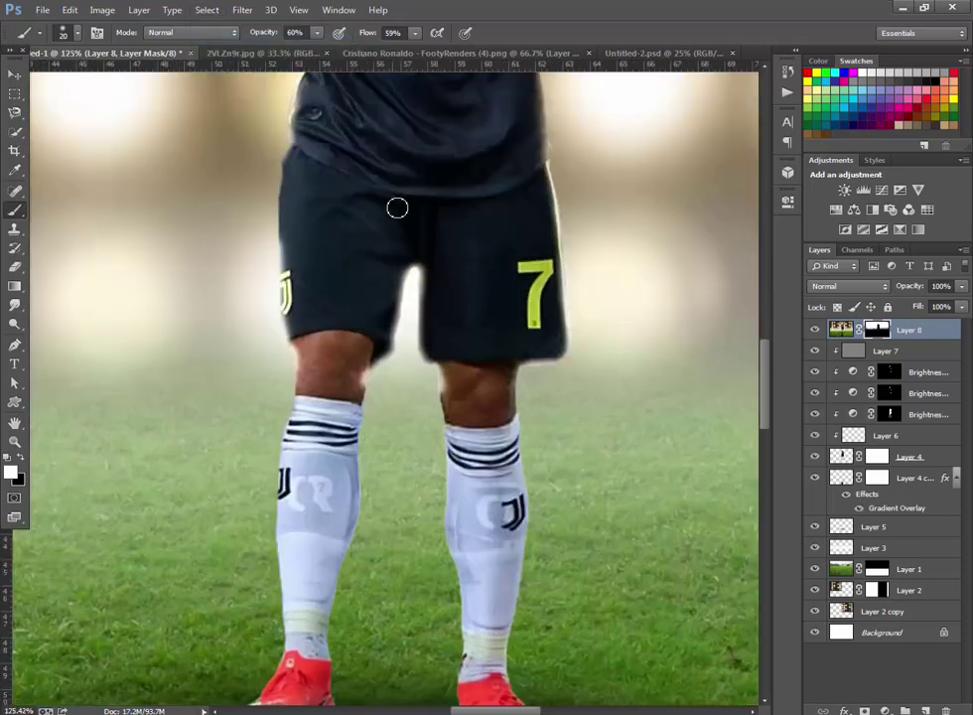
pyautogui.scroll(-3, 398, 208)
pyautogui.scroll(-2, 403, 204)
pyautogui.click(815, 331)
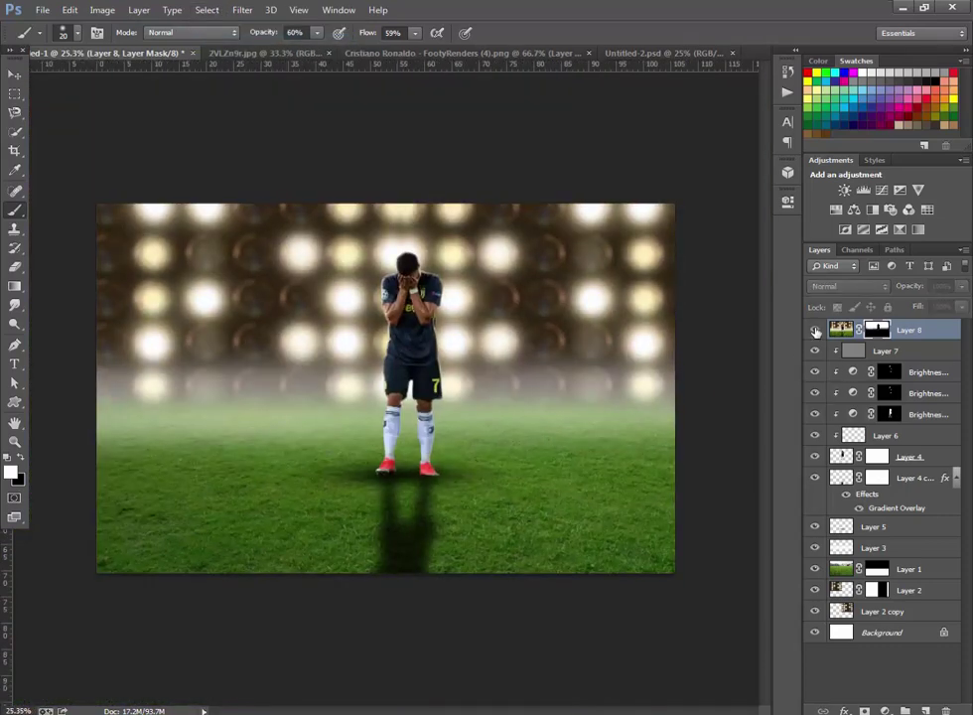
pyautogui.scroll(2, 458, 265)
pyautogui.scroll(-2, 463, 265)
pyautogui.scroll(1, 462, 265)
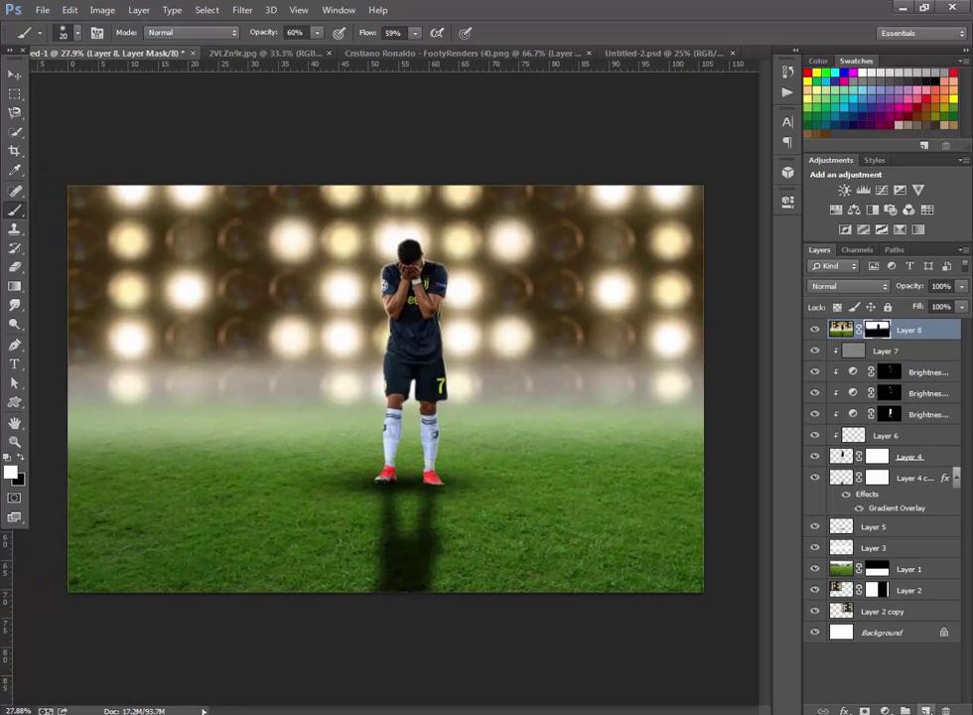
# Step: Stamp into Layer 9, grade it with Contrast +9, Shadows -4, Clarity +9, and add a mask
pyautogui.hotkey('ctrl', 'shift', 'alt', 'e')
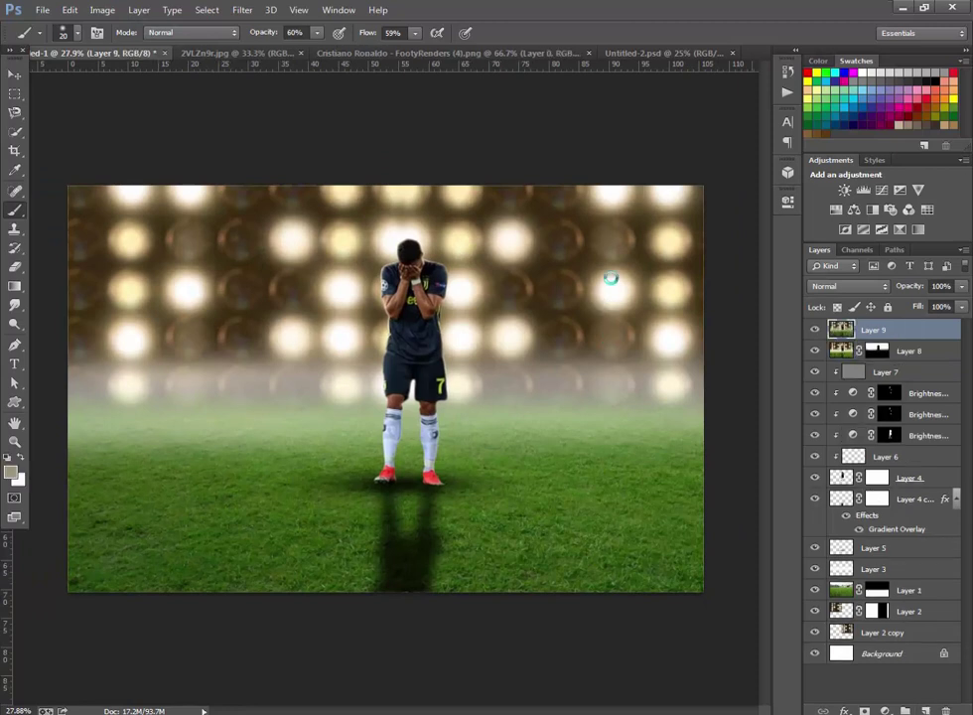
pyautogui.hotkey('ctrl', 'shift', 'a')
pyautogui.moveTo(813, 322)
pyautogui.mouseDown()
pyautogui.moveTo(836, 324)
pyautogui.moveTo(821, 324)
pyautogui.mouseUp()
pyautogui.moveTo(814, 367)
pyautogui.mouseDown()
pyautogui.moveTo(787, 370)
pyautogui.moveTo(906, 370)
pyautogui.moveTo(798, 369)
pyautogui.moveTo(811, 369)
pyautogui.mouseUp()
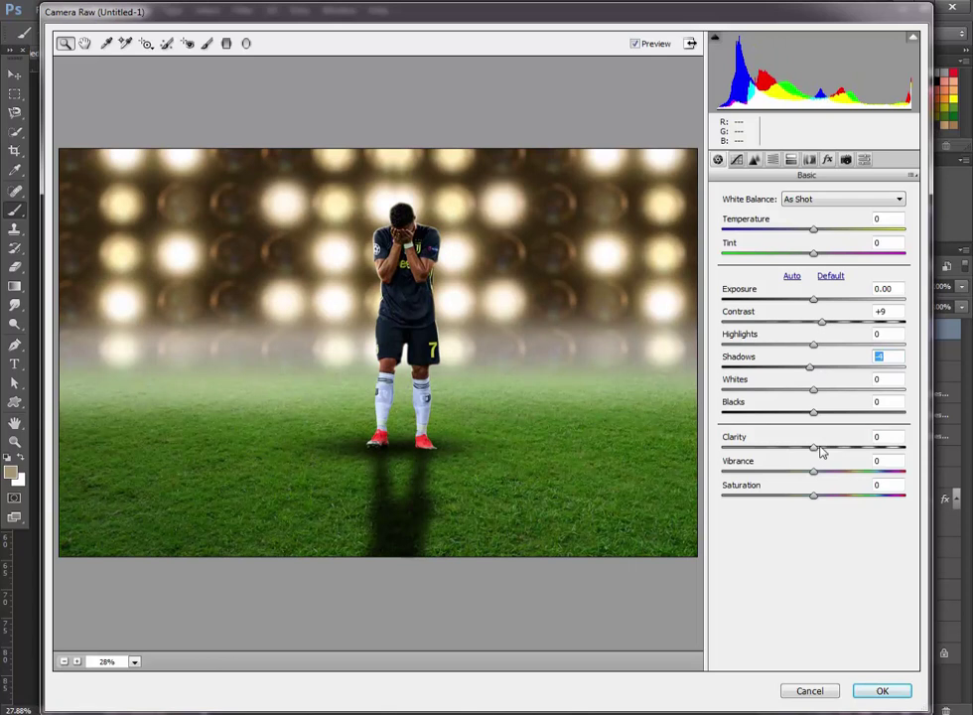
pyautogui.moveTo(822, 452); pyautogui.dragTo(823, 452)
pyautogui.click(880, 690)
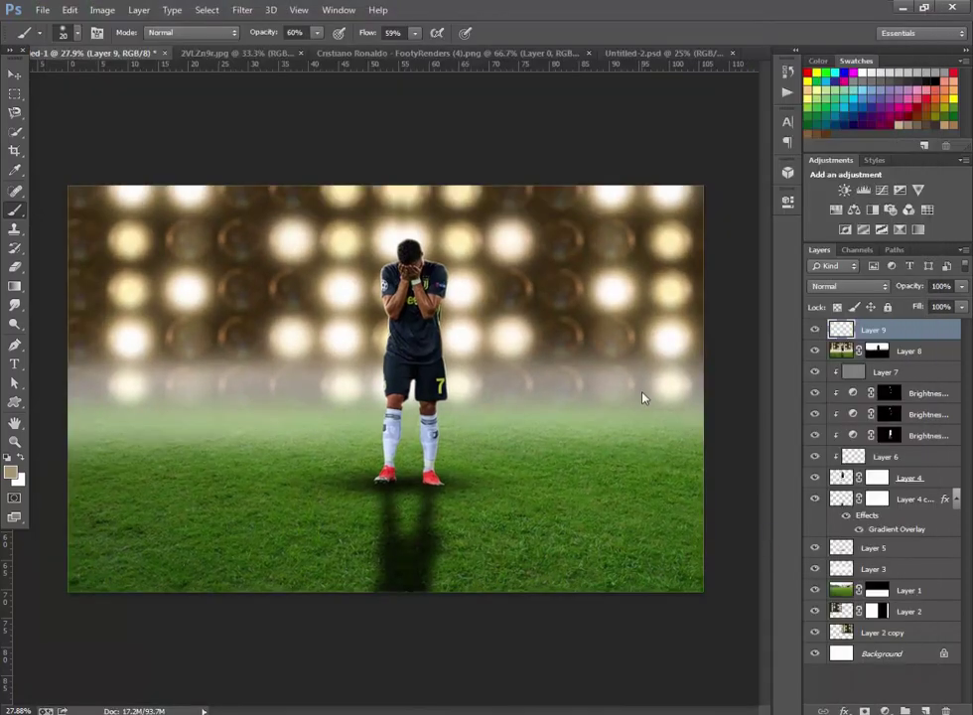
pyautogui.click(864, 711)
# Step: Invert Layer 9's mask to black and set brush opacity and flow to 100%
pyautogui.hotkey('ctrl', 'i')
pyautogui.scroll(3, 427, 239)
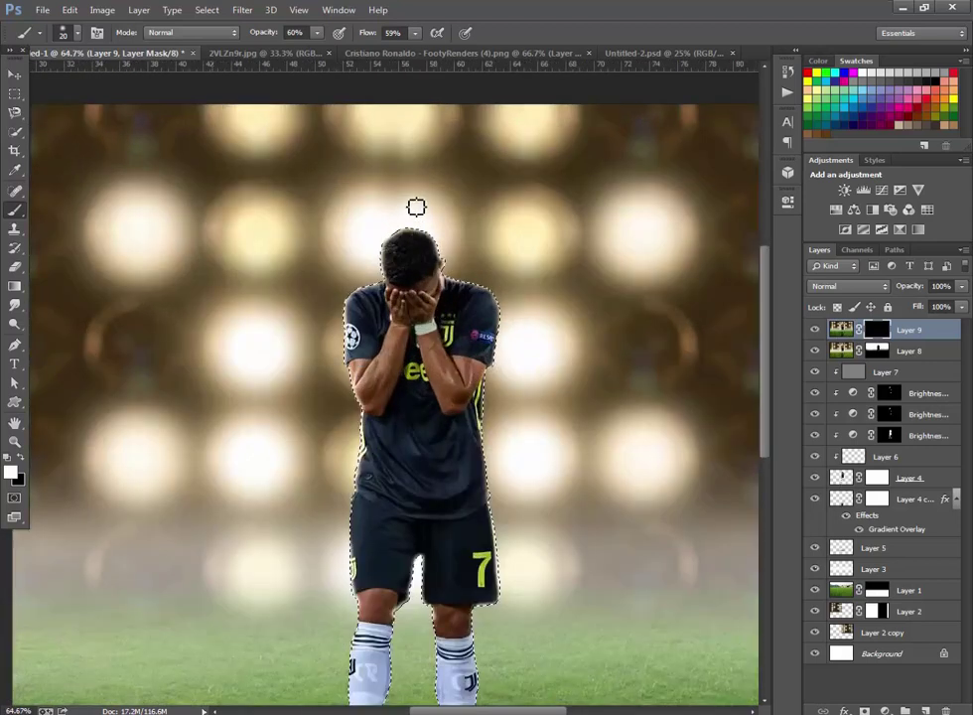
pyautogui.scroll(3, 417, 206)
pyautogui.scroll(-2, 426, 300)
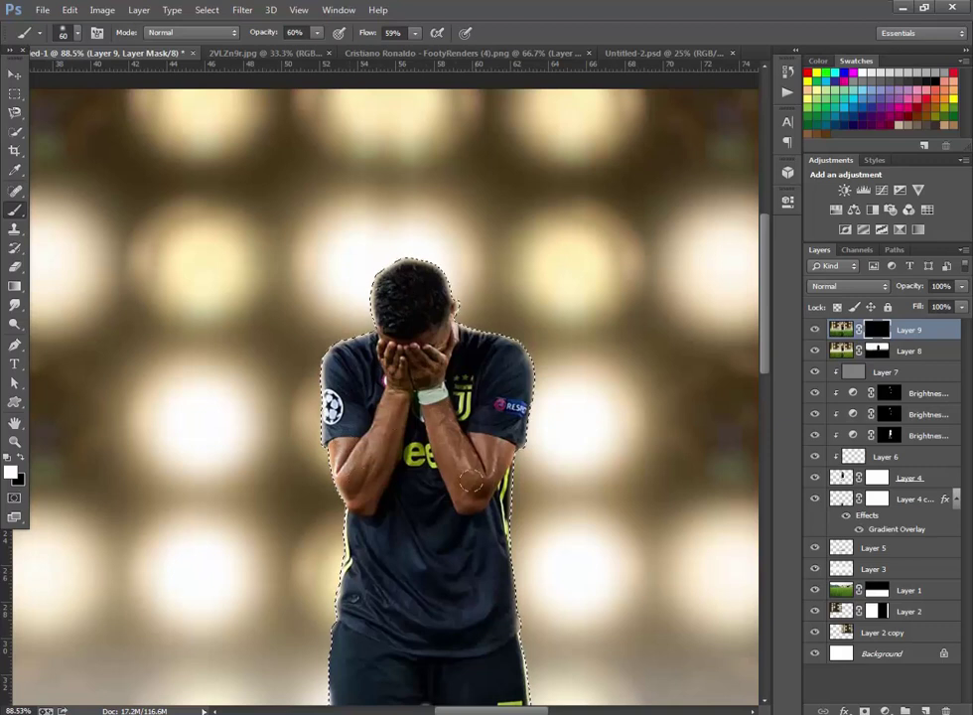
pyautogui.press('0')
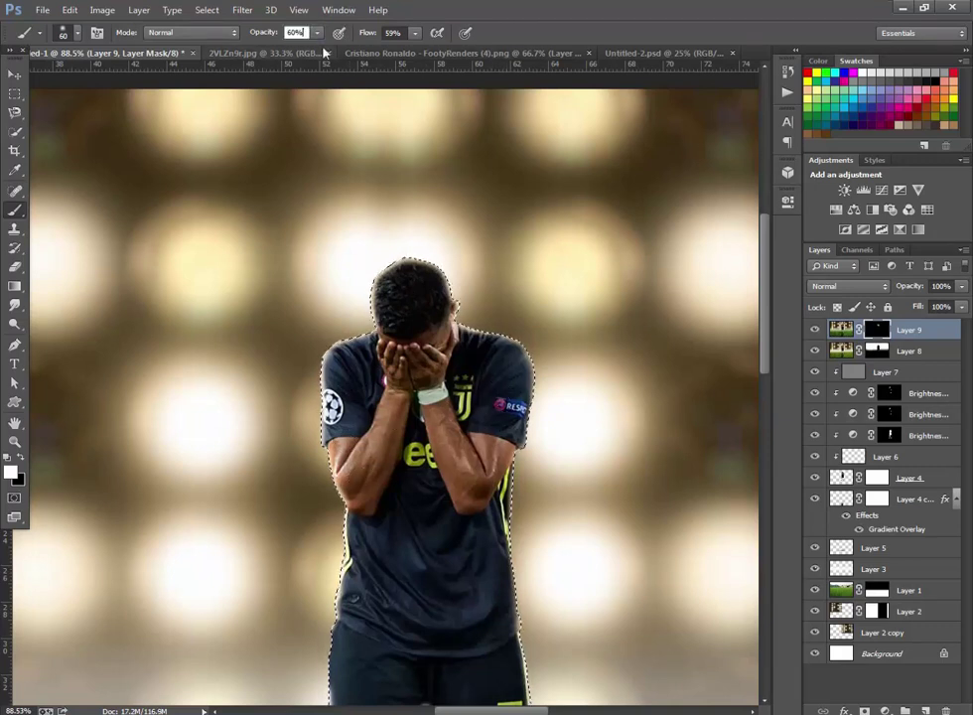
pyautogui.click(417, 34)
pyautogui.write('100')
pyautogui.press('Return')
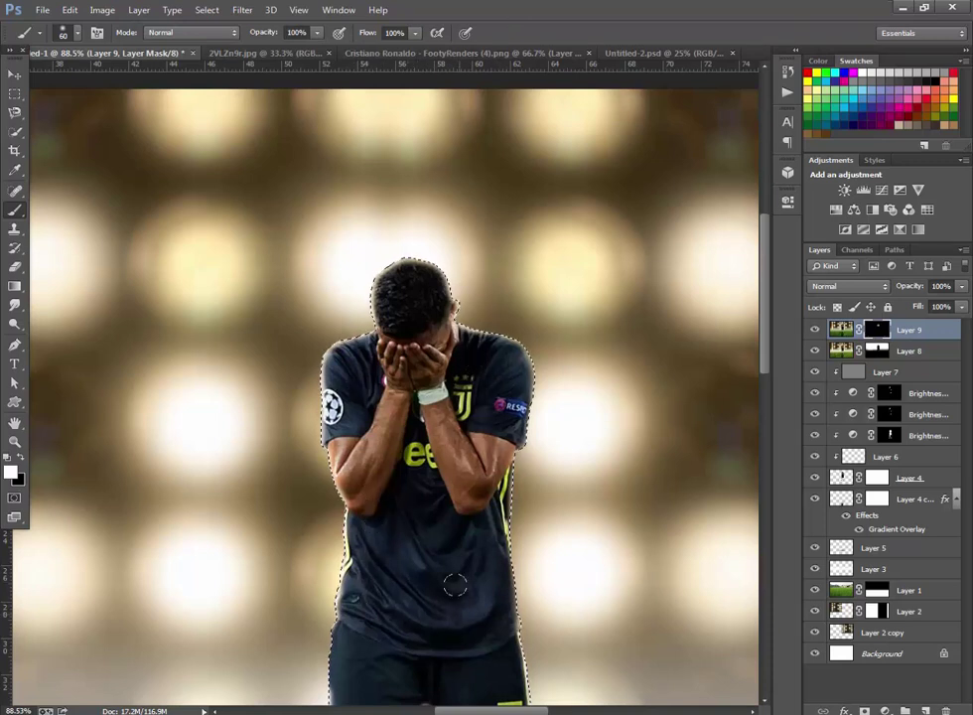
# Step: Paint the player into the mask and deselect the selection around him
pyautogui.scroll(-5, 397, 478)
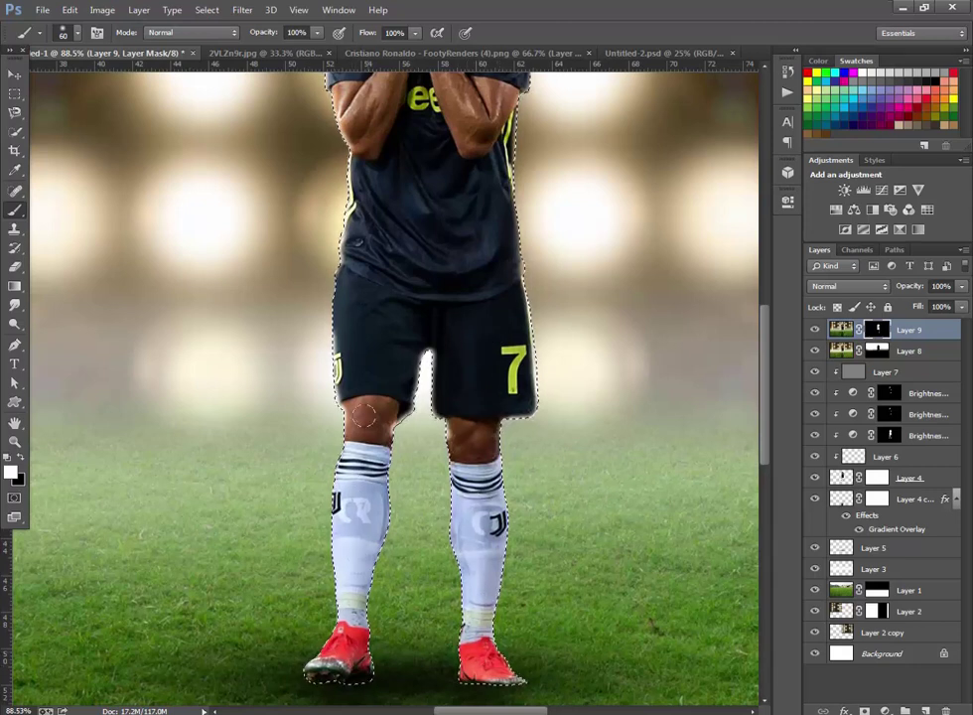
pyautogui.click(207, 10)
pyautogui.click(234, 39)
pyautogui.scroll(-3, 224, 285)
pyautogui.scroll(-2, 236, 287)
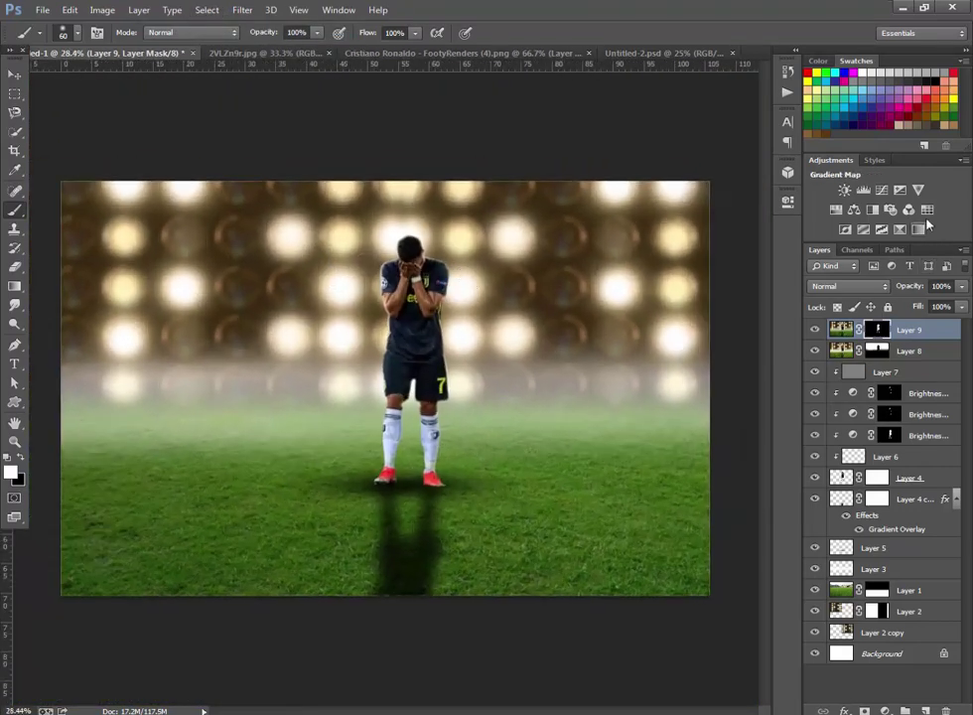
# Step: Add a Color Lookup layer and cycle through the 3DLUT presets, settling on Kodak 5218
pyautogui.click(926, 210)
pyautogui.click(693, 237)
pyautogui.press('Escape')
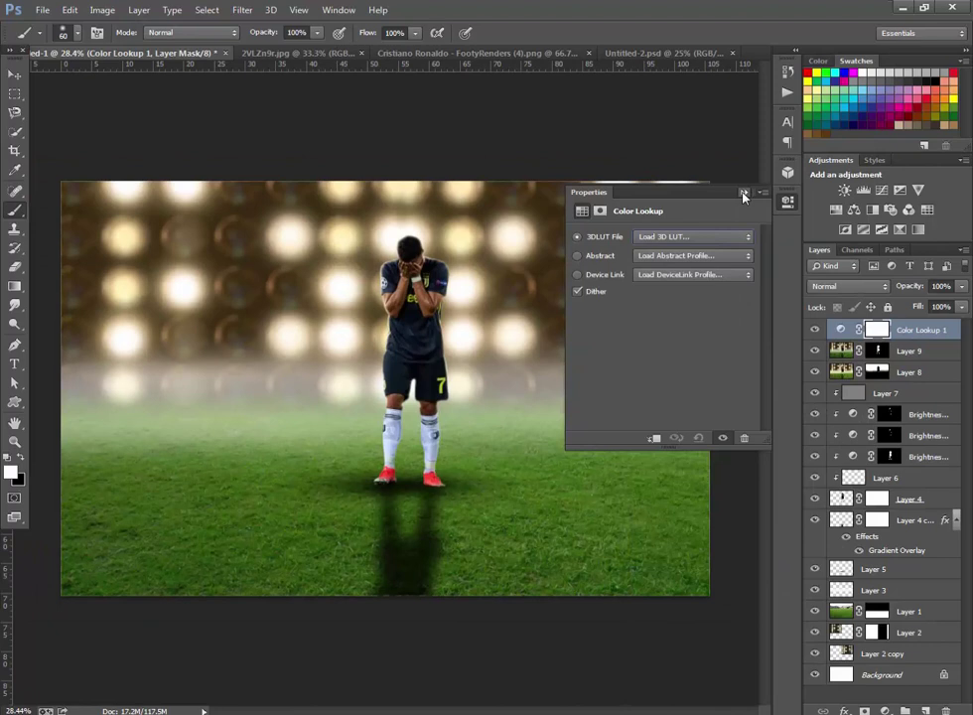
pyautogui.click(693, 237)
pyautogui.click(695, 437)
pyautogui.press('Down')
pyautogui.press('Down')
pyautogui.press('Down')
pyautogui.press('Up')
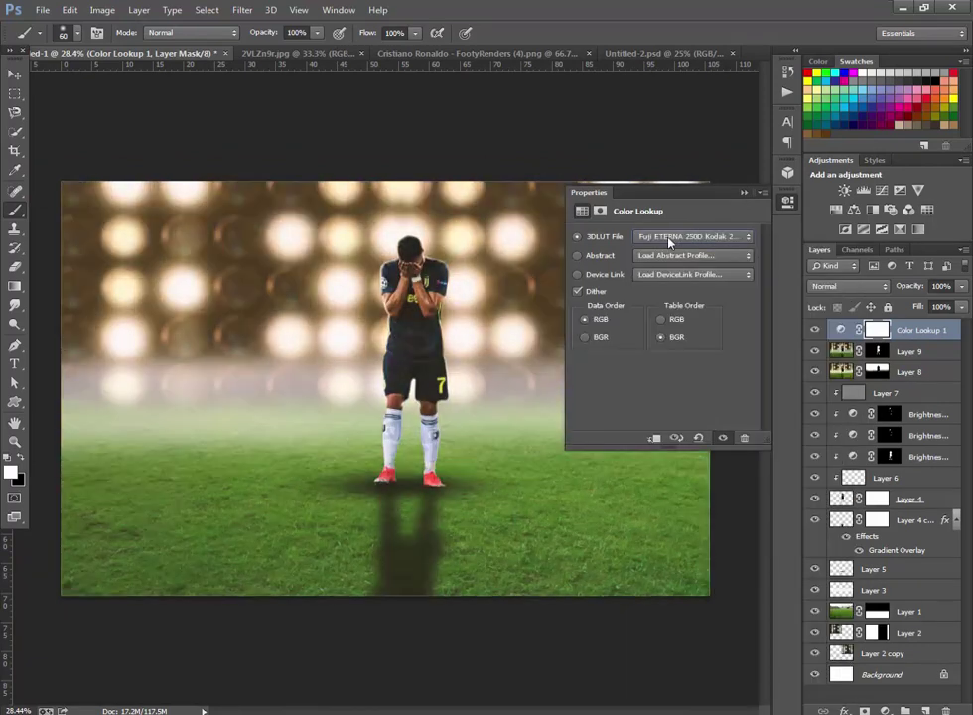
pyautogui.press('Down')
pyautogui.press('Down')
pyautogui.press('Down')
pyautogui.press('Down')
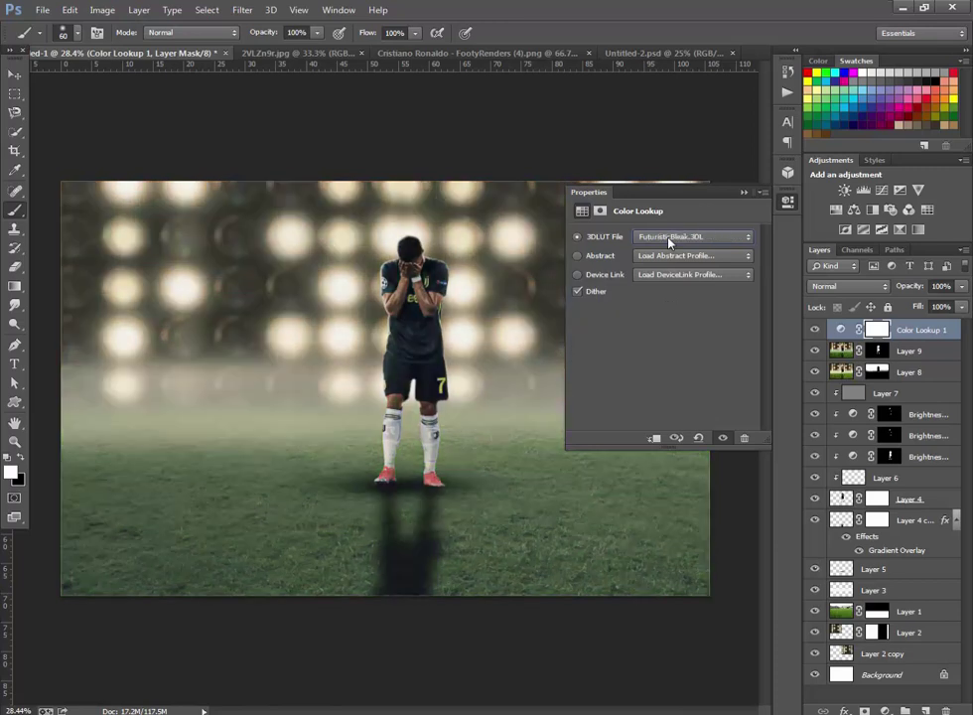
pyautogui.press('Down')
pyautogui.press('Down')
pyautogui.press('Down')
pyautogui.press('Down')
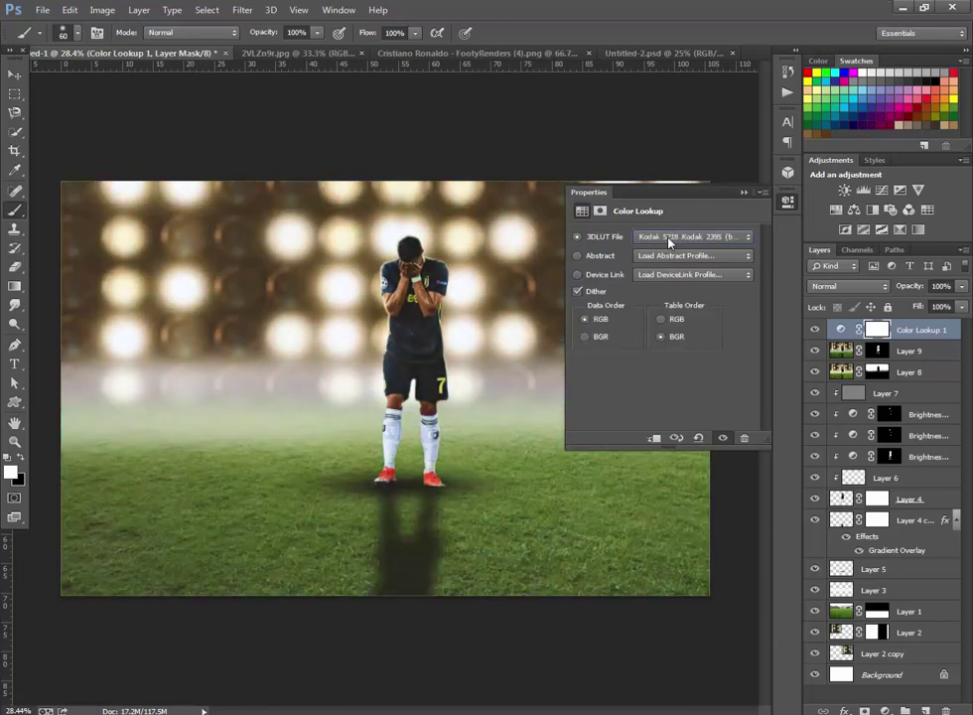
# Step: Lower the Color Lookup layer's opacity to 78%
pyautogui.click(961, 286)
pyautogui.moveTo(959, 304); pyautogui.dragTo(946, 306)
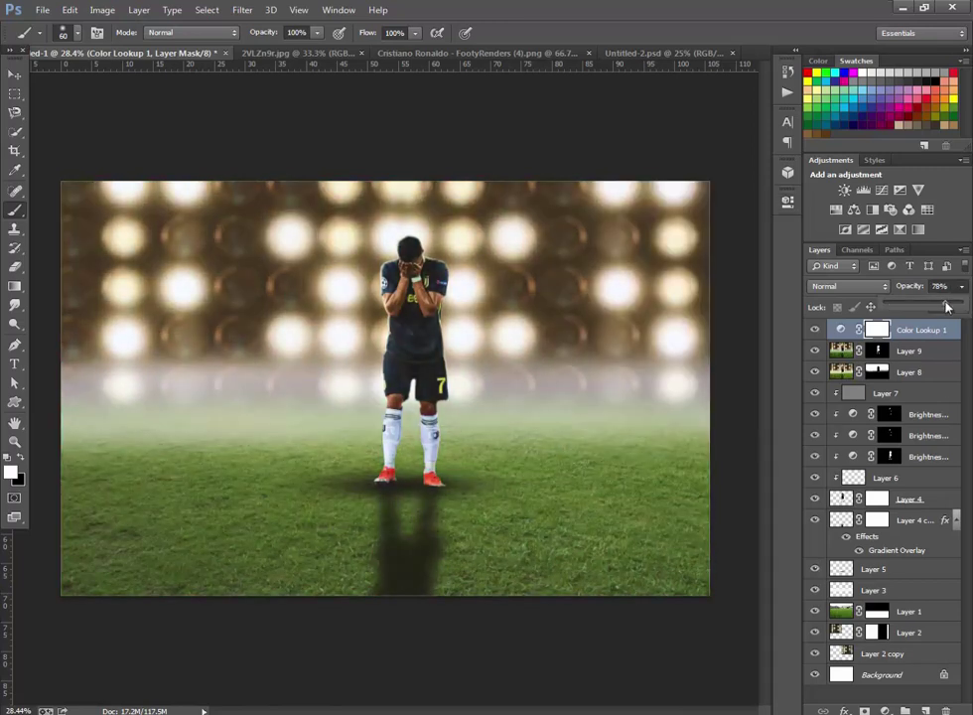
pyautogui.hotkey('ctrl', 'shift', 'alt', 'n')
# Step: Stamp into Layer 10 and, in Camera Raw, darken the tone curve's middle and raise its black point
pyautogui.hotkey('ctrl', 'shift', 'alt', 'e')
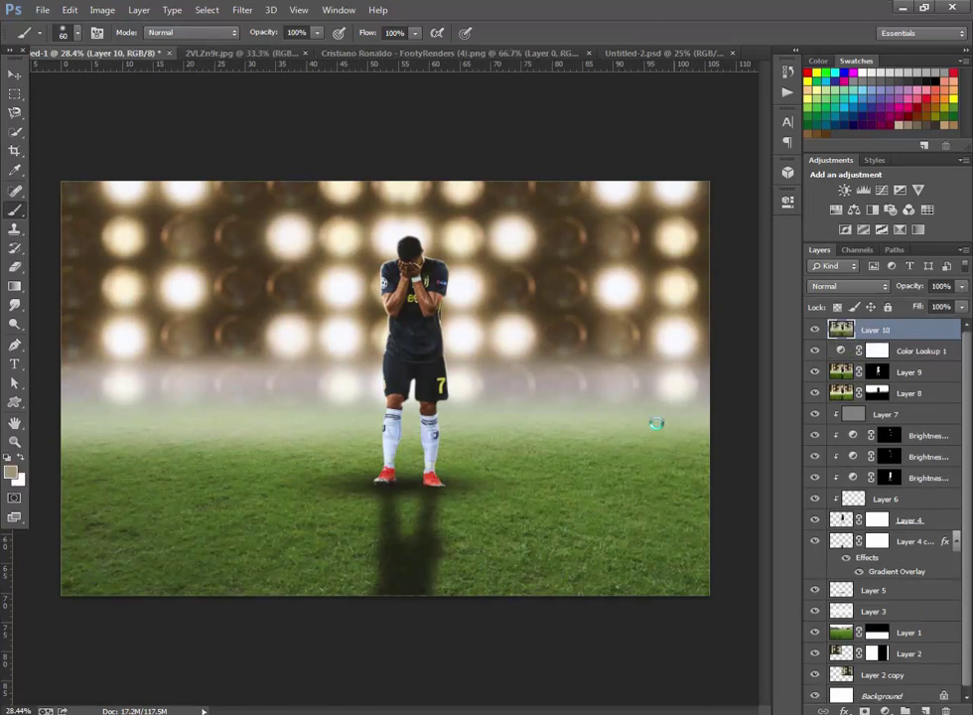
pyautogui.hotkey('ctrl', 'shift', 'a')
pyautogui.click(736, 159)
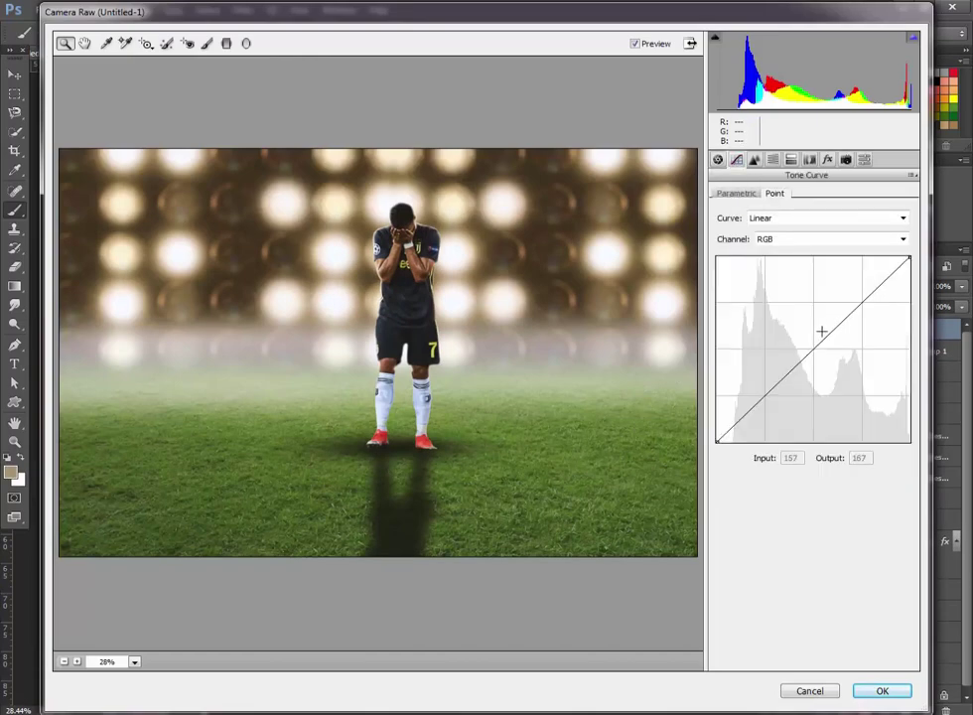
pyautogui.moveTo(815, 347); pyautogui.dragTo(814, 354)
pyautogui.moveTo(717, 440); pyautogui.dragTo(719, 434)
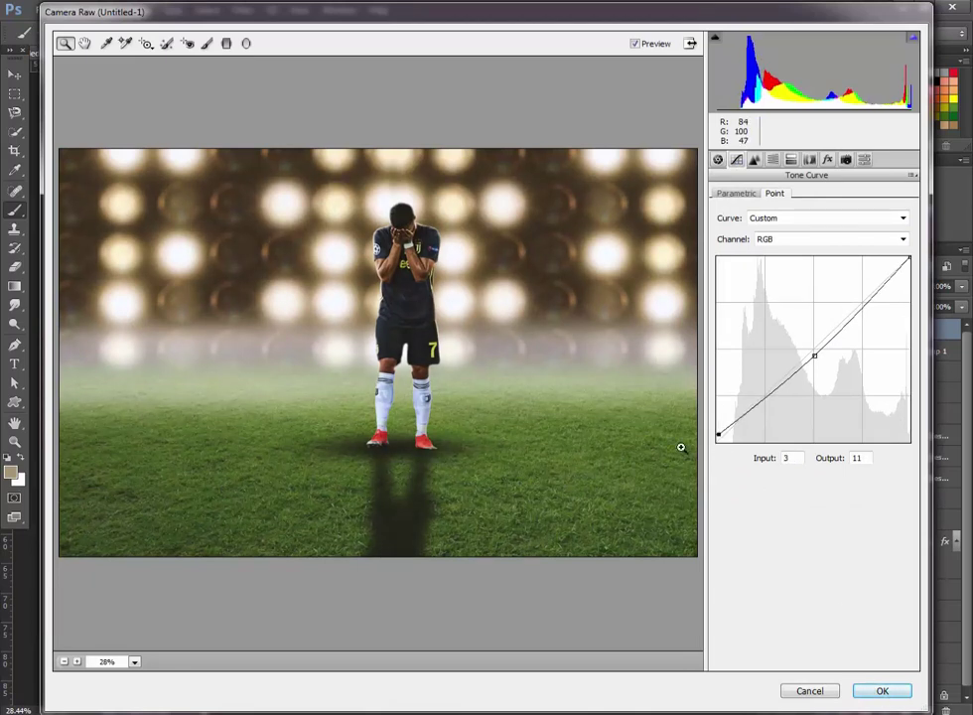
# Step: Try different Yellows saturation values in HSL while zooming the preview on the player
pyautogui.click(773, 160)
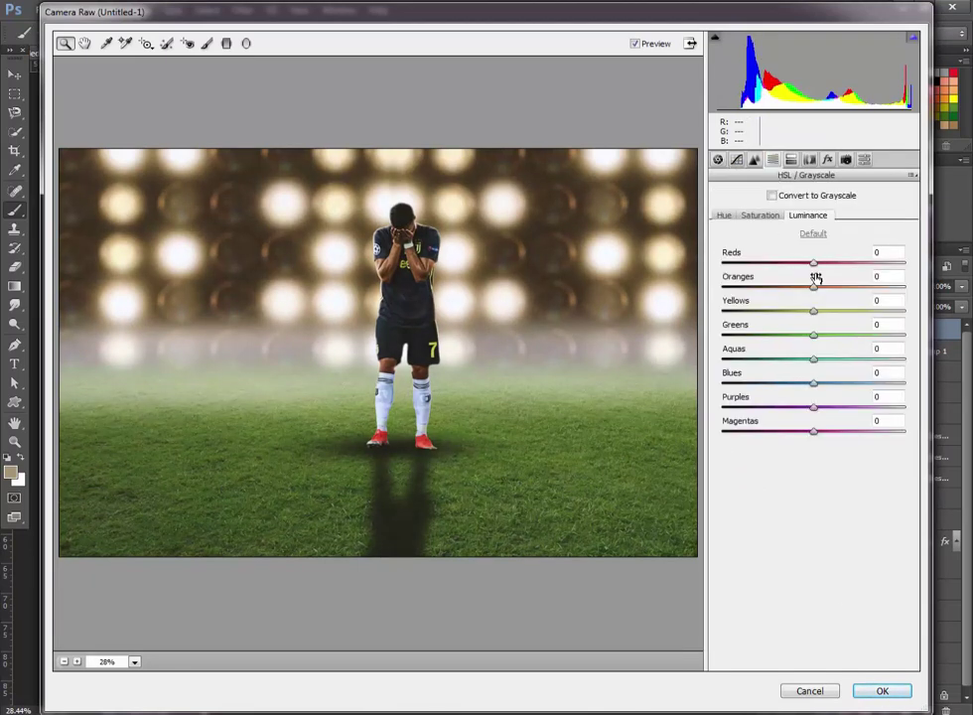
pyautogui.click(765, 214)
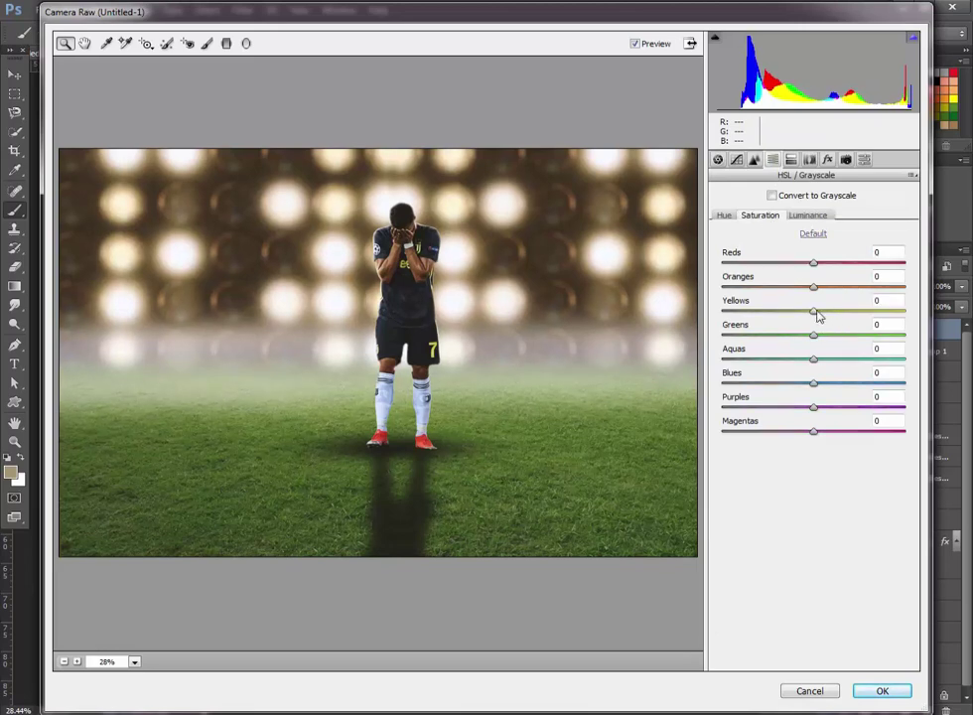
pyautogui.moveTo(816, 314); pyautogui.dragTo(695, 314)
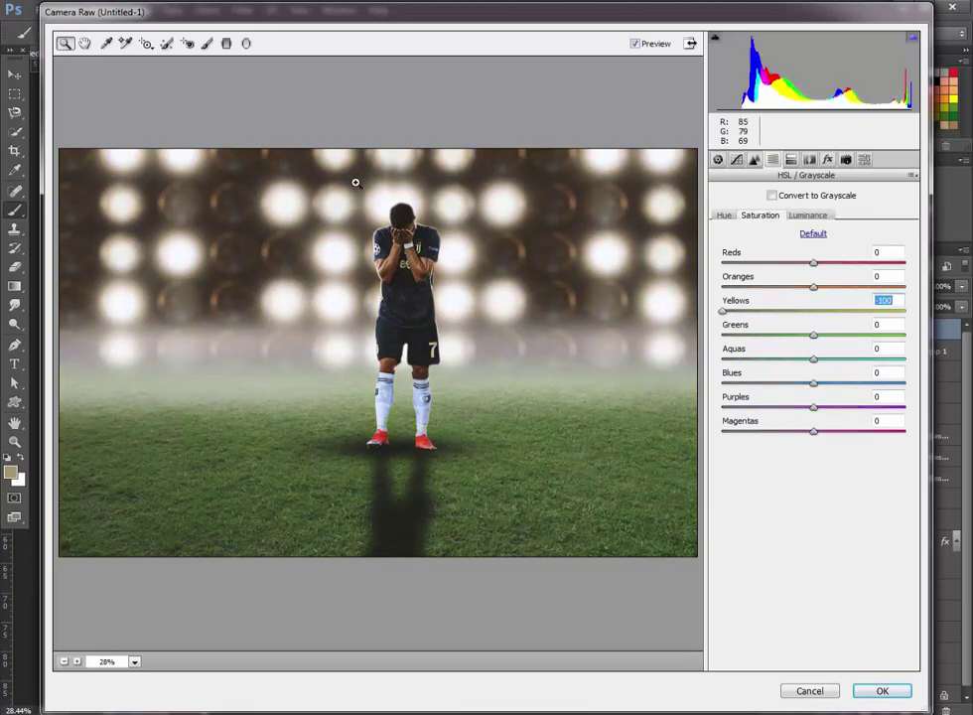
pyautogui.click(357, 183)
pyautogui.doubleClick(331, 165)
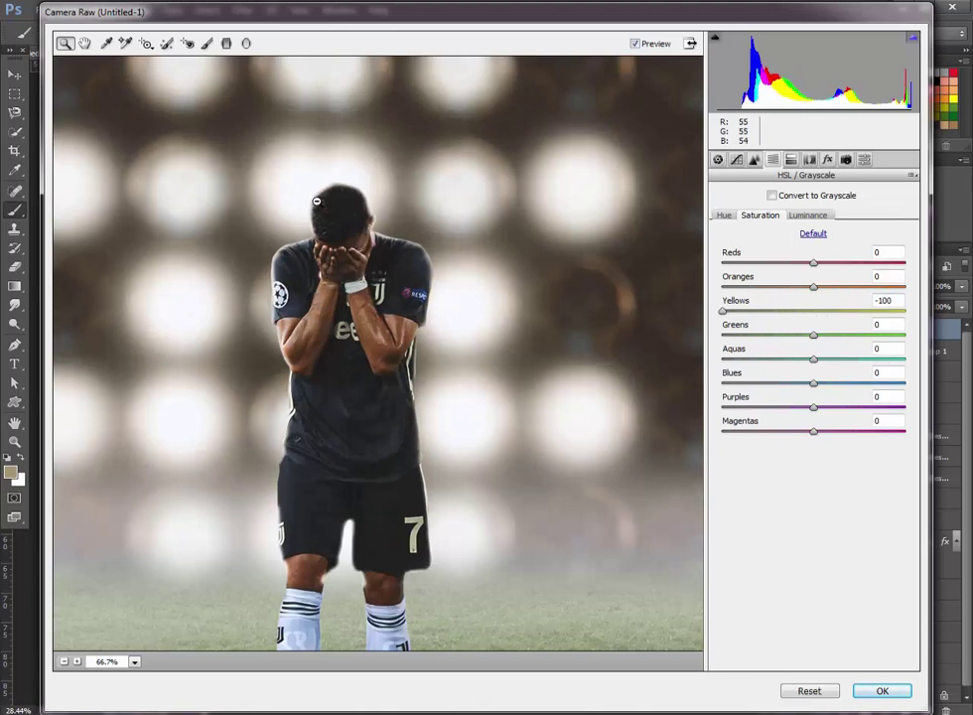
pyautogui.hotkey('ctrl', '0')
pyautogui.click(767, 312)
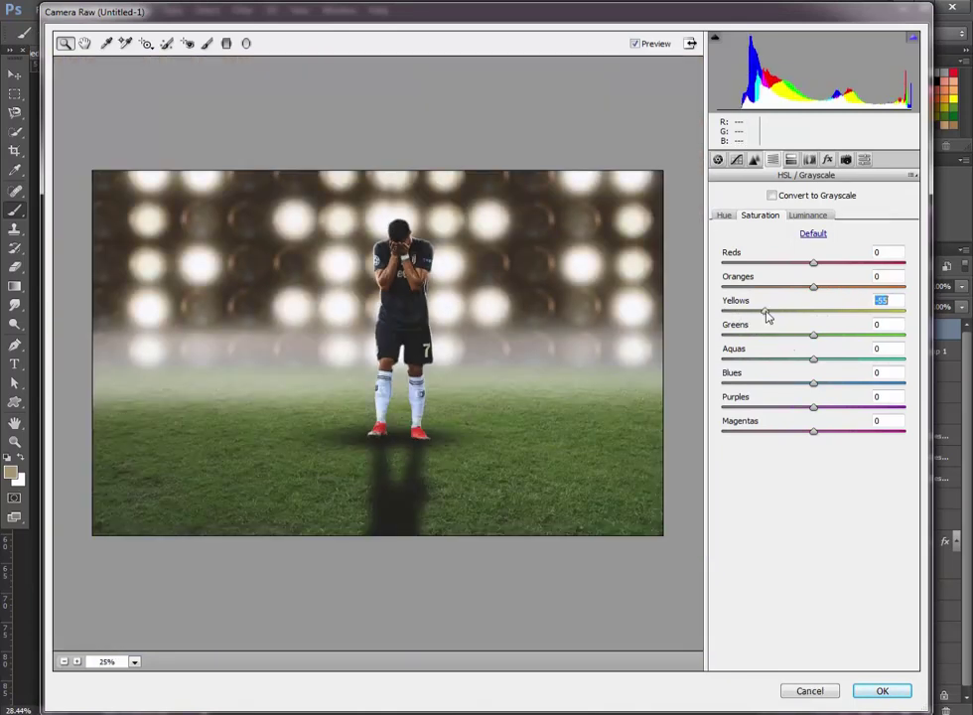
pyautogui.moveTo(800, 314)
pyautogui.mouseDown()
pyautogui.moveTo(873, 314)
pyautogui.moveTo(722, 314)
pyautogui.mouseUp()
pyautogui.moveTo(717, 312)
pyautogui.mouseDown()
pyautogui.moveTo(798, 313)
pyautogui.moveTo(880, 287)
pyautogui.moveTo(722, 288)
pyautogui.moveTo(823, 288)
pyautogui.moveTo(821, 313)
pyautogui.mouseUp()
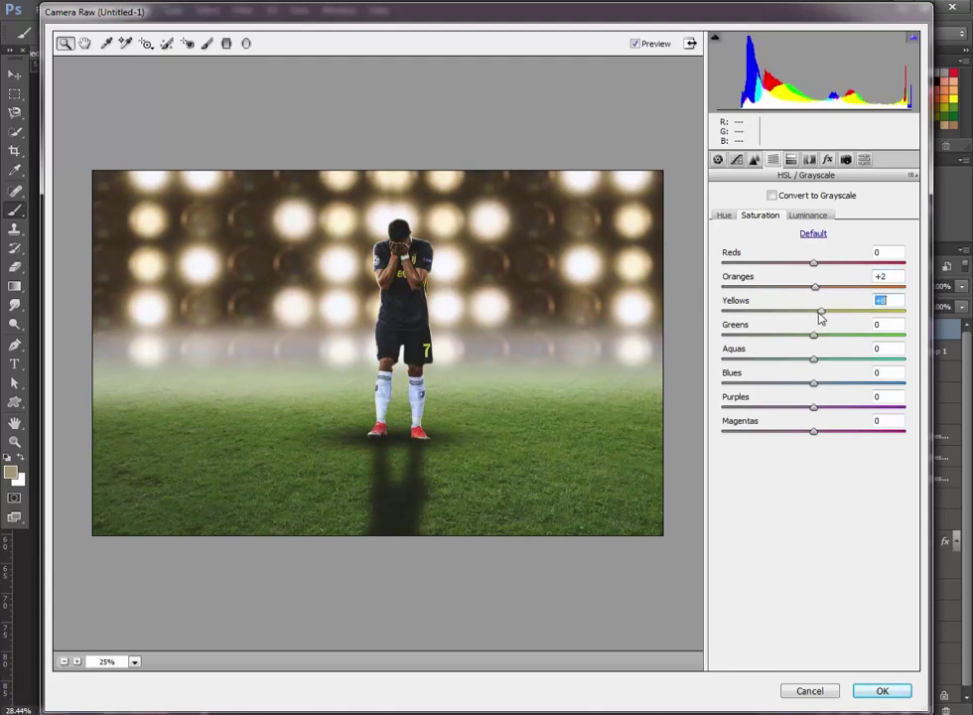
# Step: Settle Yellows saturation at about -44, lift the curve's black point slightly, and apply
pyautogui.click(808, 214)
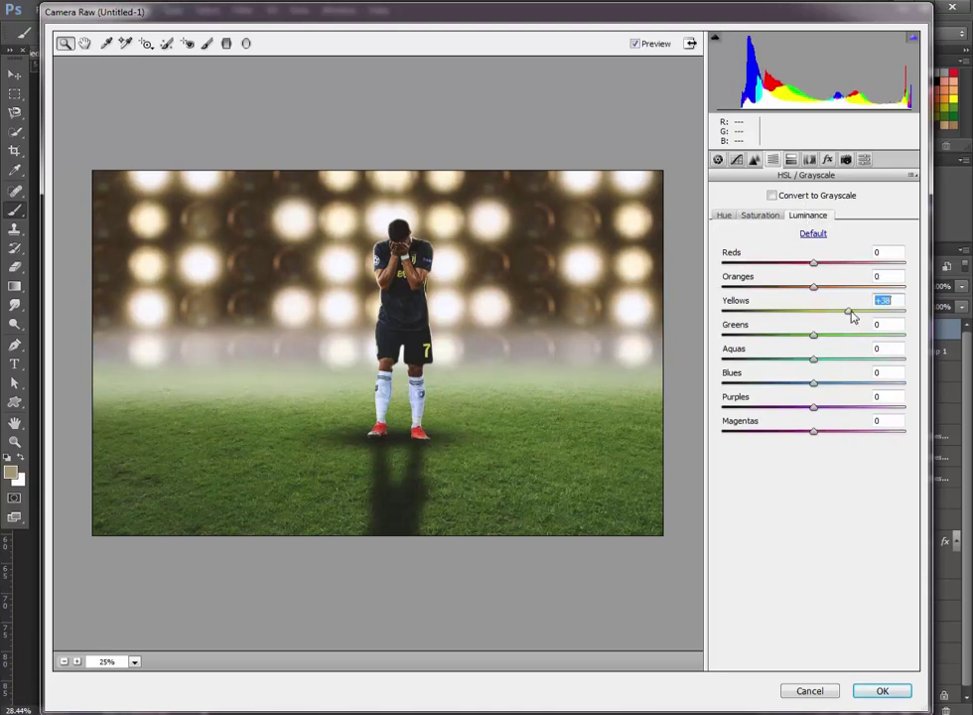
pyautogui.click(760, 216)
pyautogui.moveTo(807, 314)
pyautogui.mouseDown()
pyautogui.moveTo(773, 315)
pyautogui.moveTo(850, 315)
pyautogui.moveTo(779, 315)
pyautogui.mouseUp()
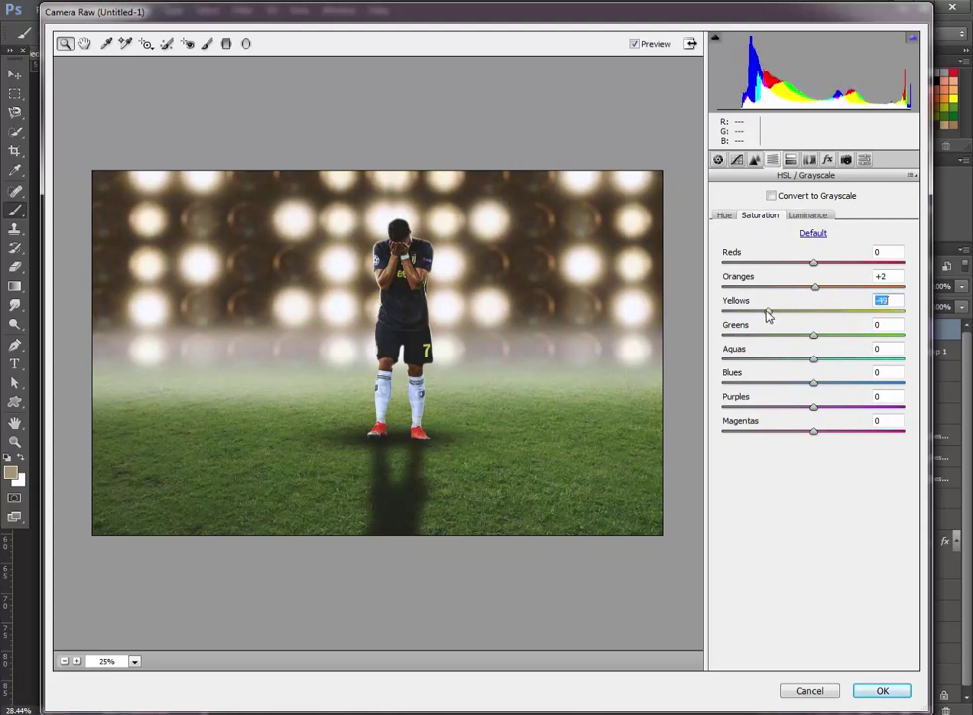
pyautogui.click(737, 160)
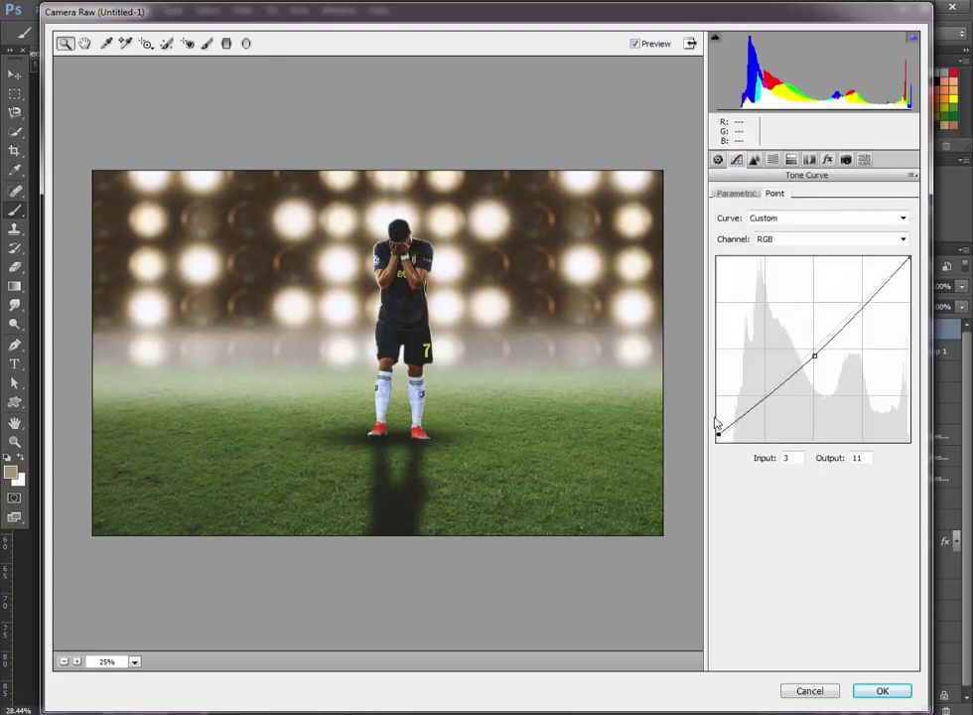
pyautogui.moveTo(720, 434); pyautogui.dragTo(716, 431)
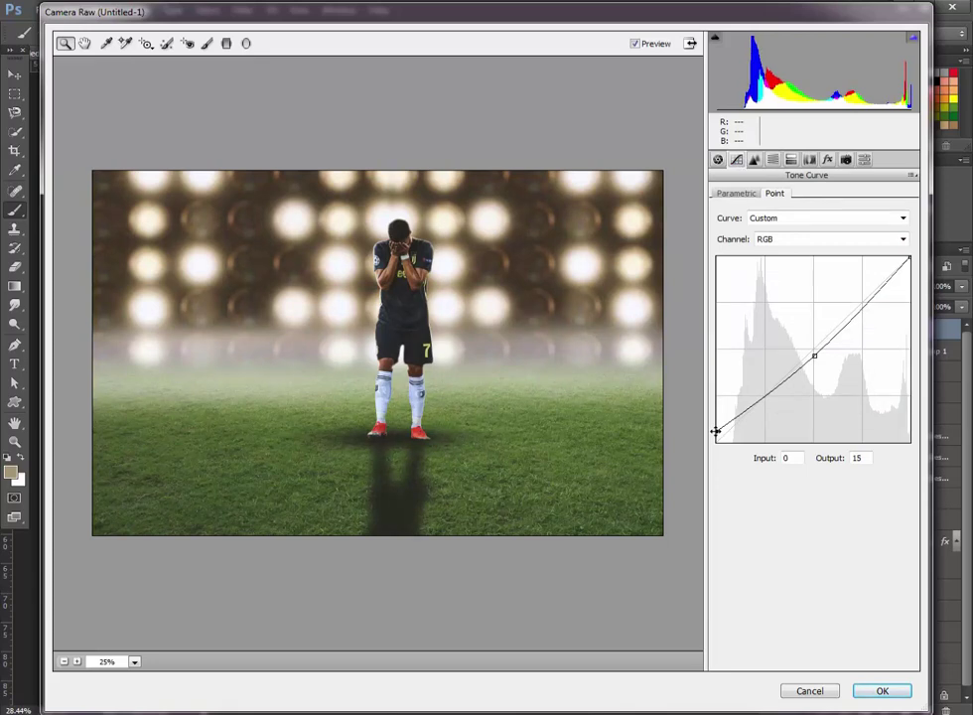
pyautogui.click(878, 693)
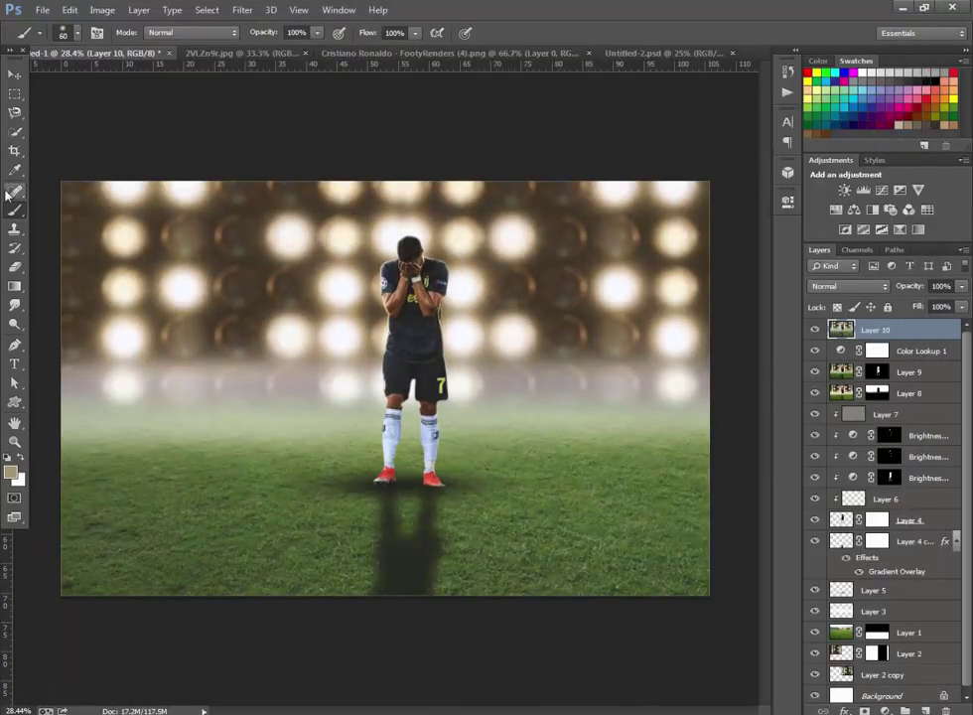
# Step: Set Layer 10's opacity to 72%
pyautogui.scroll(-2, 446, 371)
pyautogui.scroll(1, 553, 384)
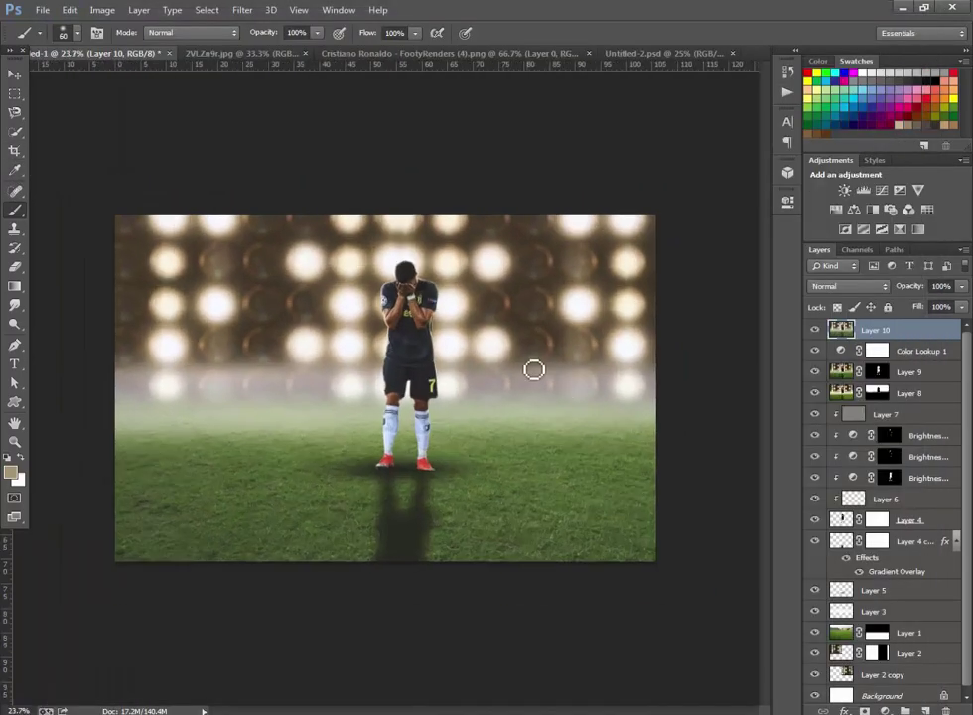
pyautogui.moveTo(961, 286); pyautogui.dragTo(945, 311)
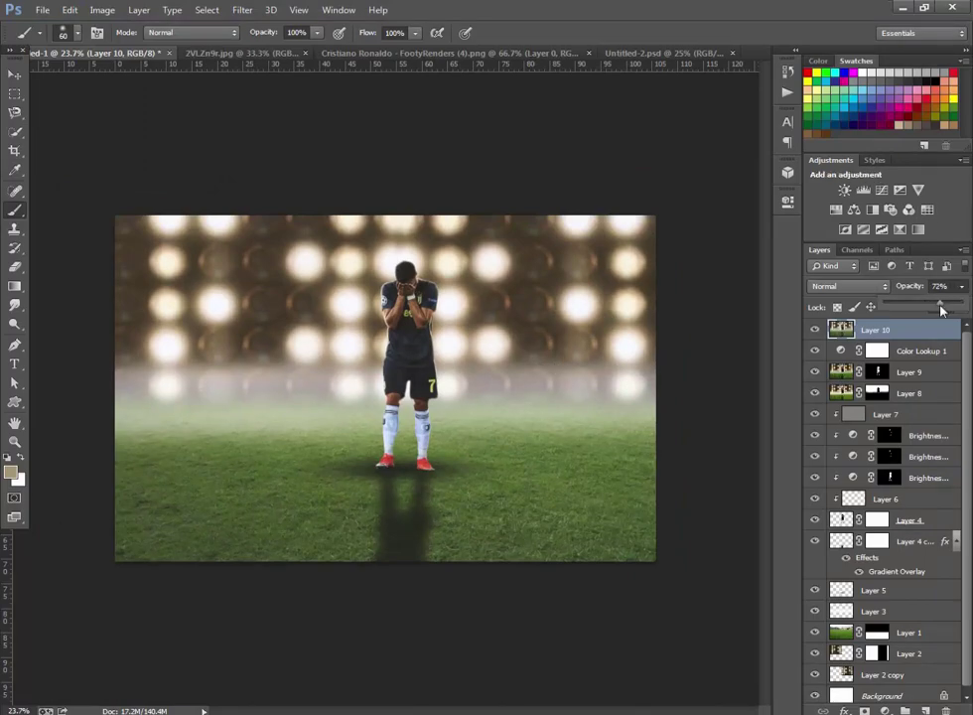